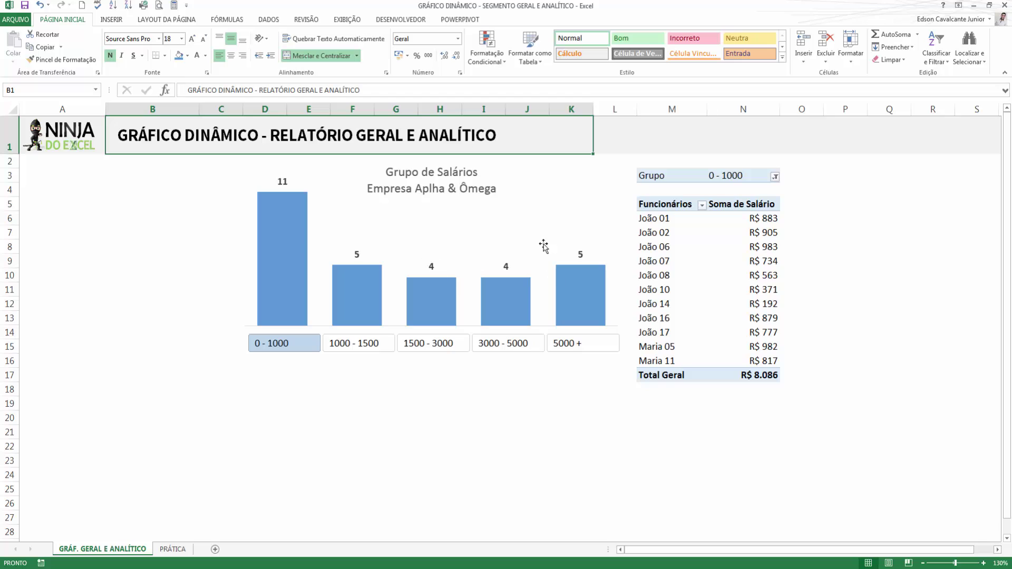
# Filter the employee salary pivot table with the slicer by 1000 - 1500, 1500 - 3000, 5000 +, 3000 - 5000 and again 1500 - 3000
pyautogui.moveTo(532, 305)
pyautogui.click(370, 345)
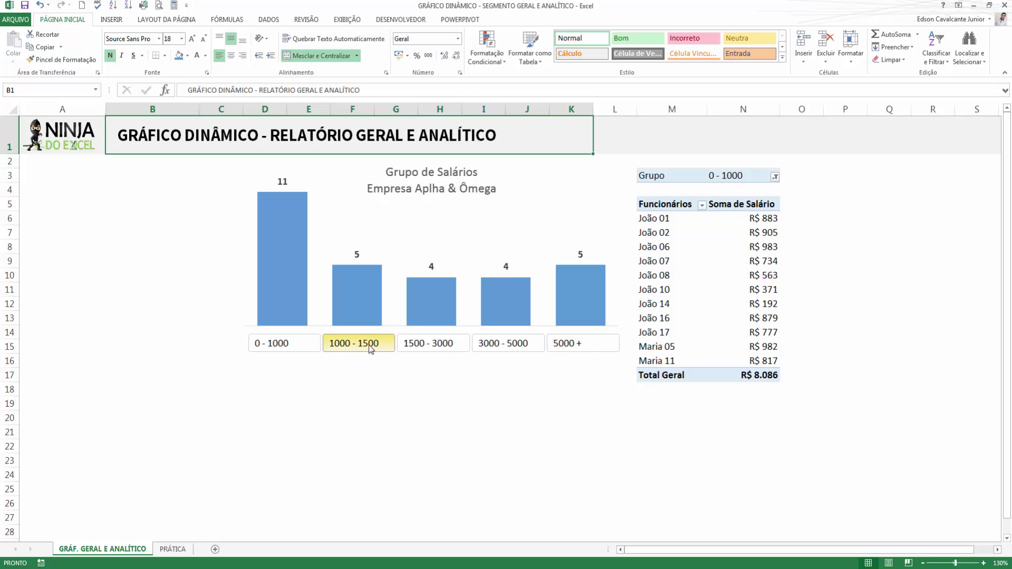
pyautogui.click(412, 346)
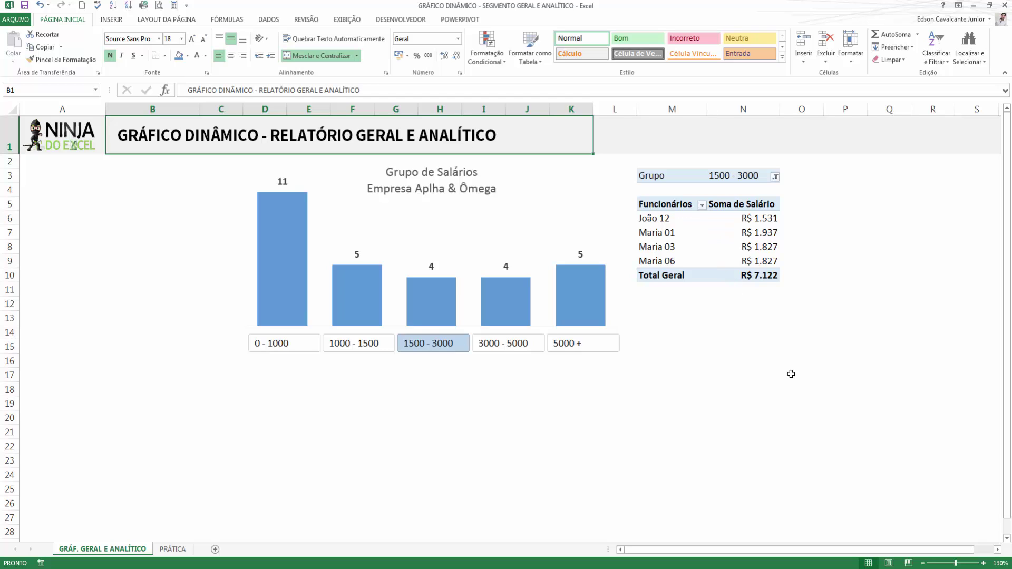
pyautogui.click(606, 344)
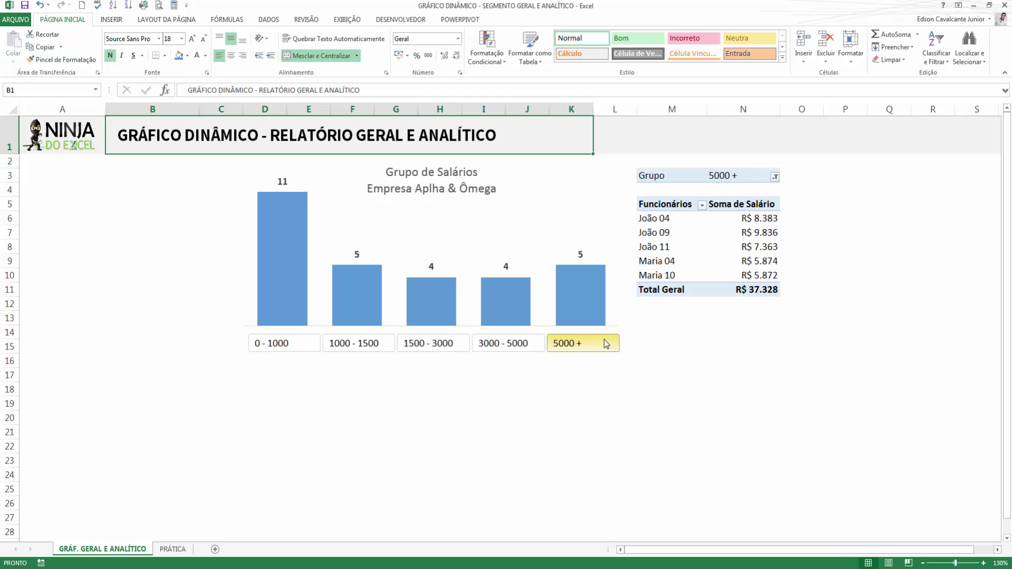
pyautogui.click(511, 344)
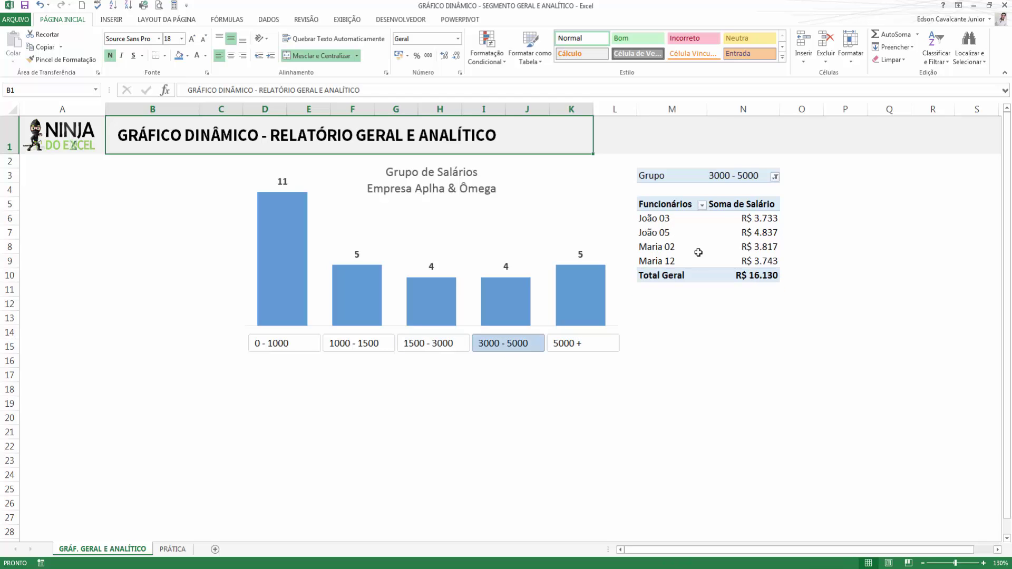
pyautogui.click(456, 350)
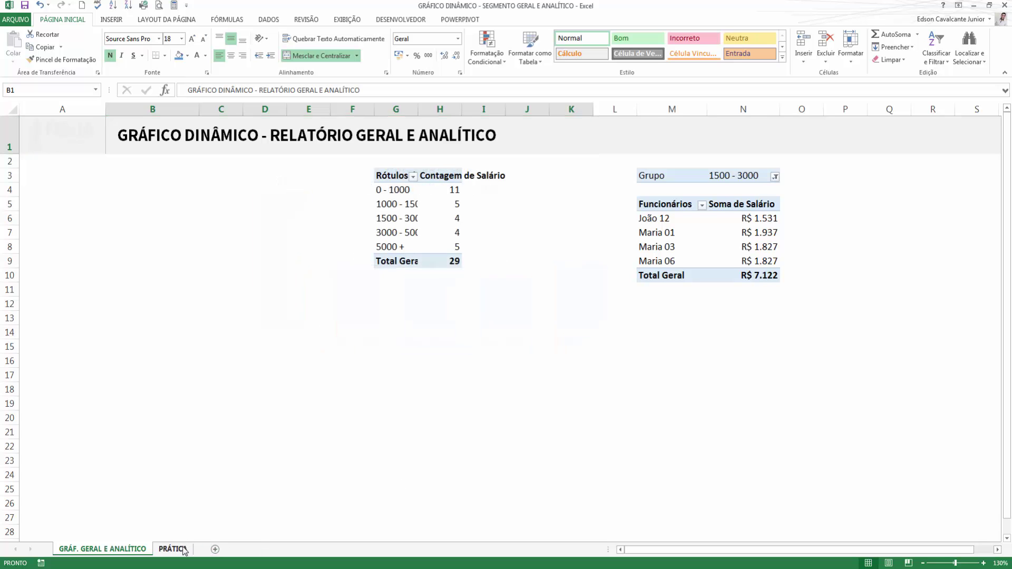
# On the PRÁTICA sheet, clear the formulas in the Grupo column from G4 down to G32
pyautogui.click(183, 549)
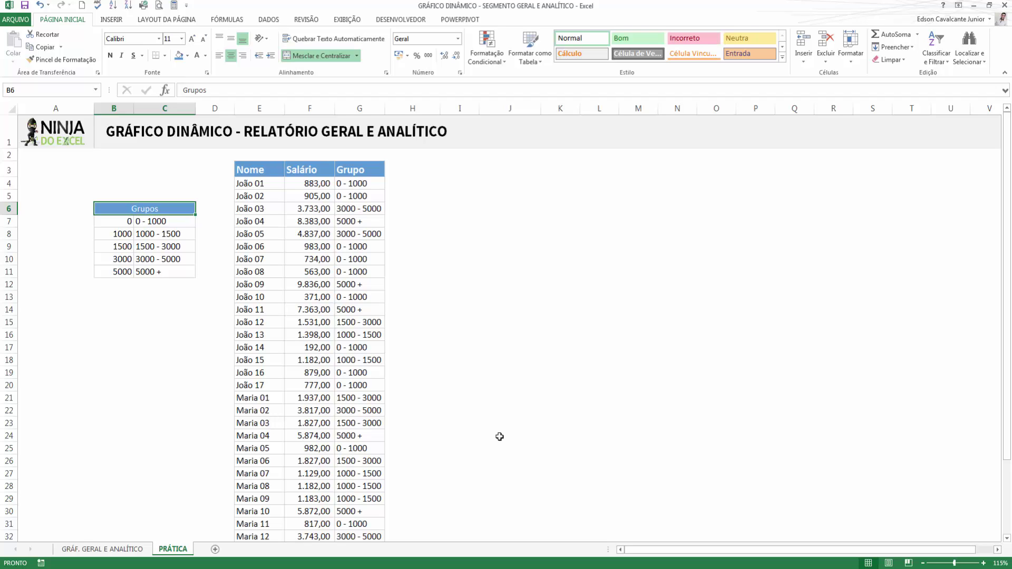
pyautogui.click(263, 177)
pyautogui.click(314, 170)
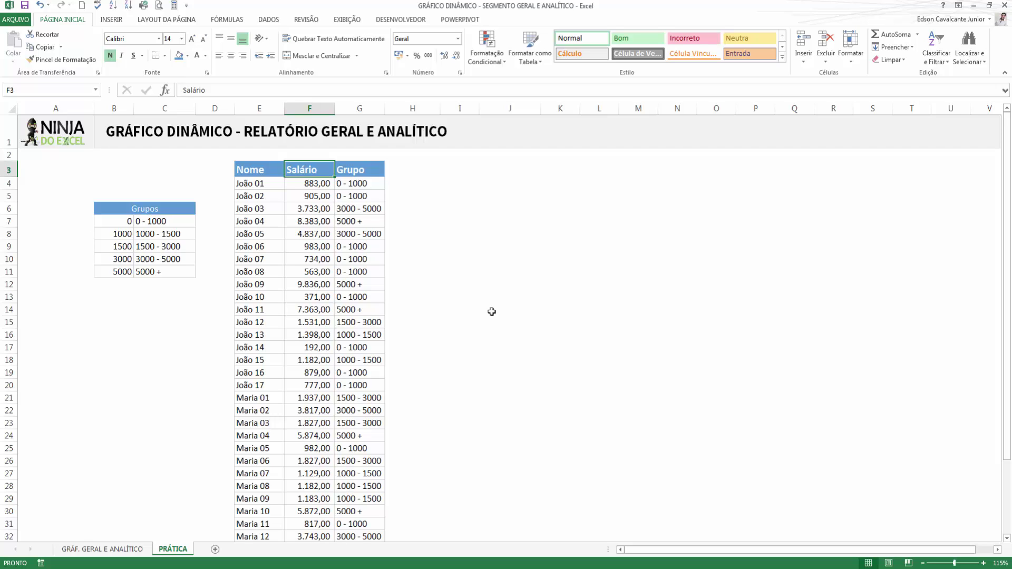
pyautogui.click(364, 186)
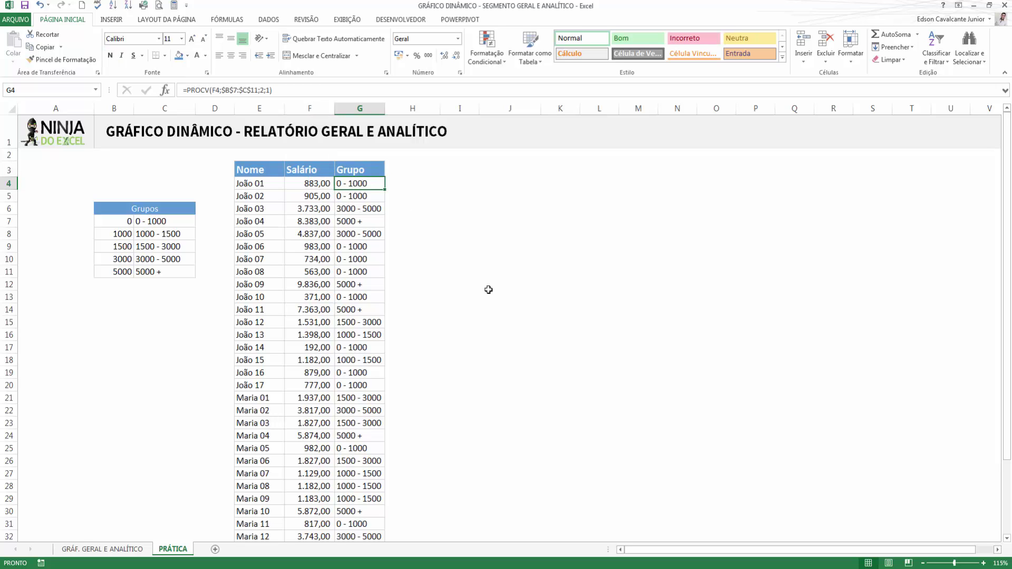
pyautogui.hotkey('ctrl', 'shift', 'Down')
pyautogui.press('Delete')
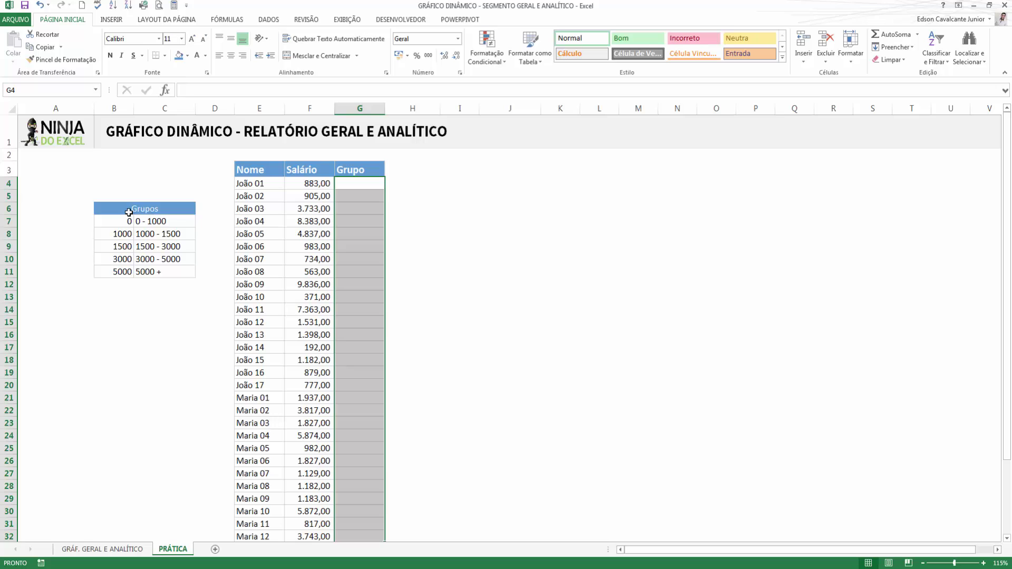
# Try to fill G4 manually by copying the 0 - 1000 label from C7, and undo the paste
pyautogui.click(128, 212)
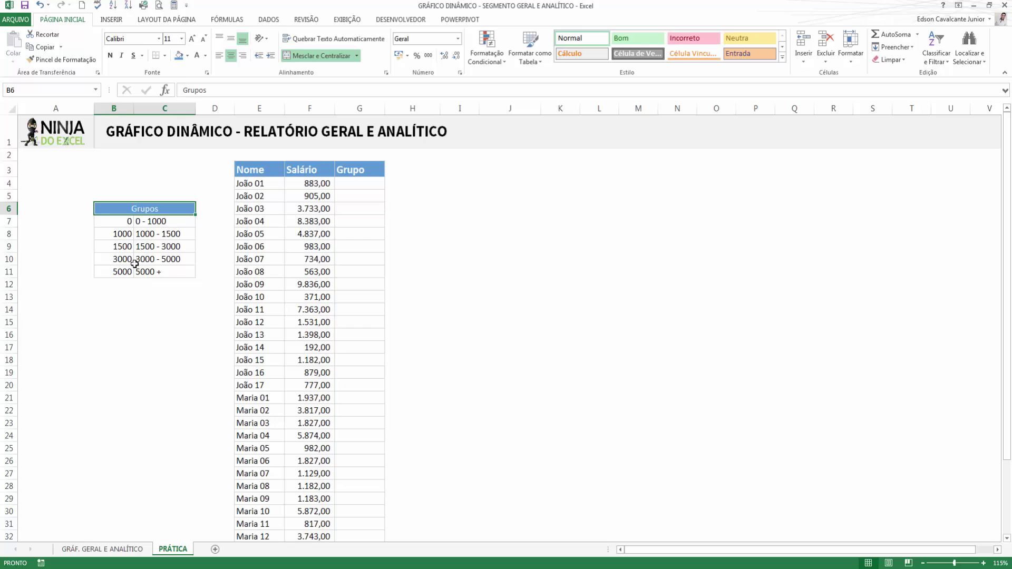
pyautogui.click(162, 270)
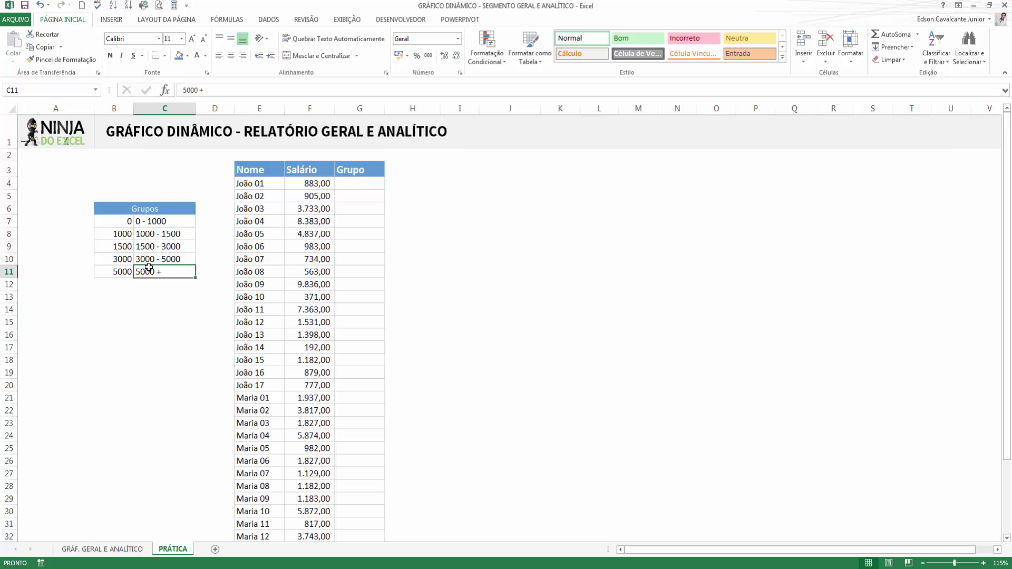
pyautogui.click(358, 183)
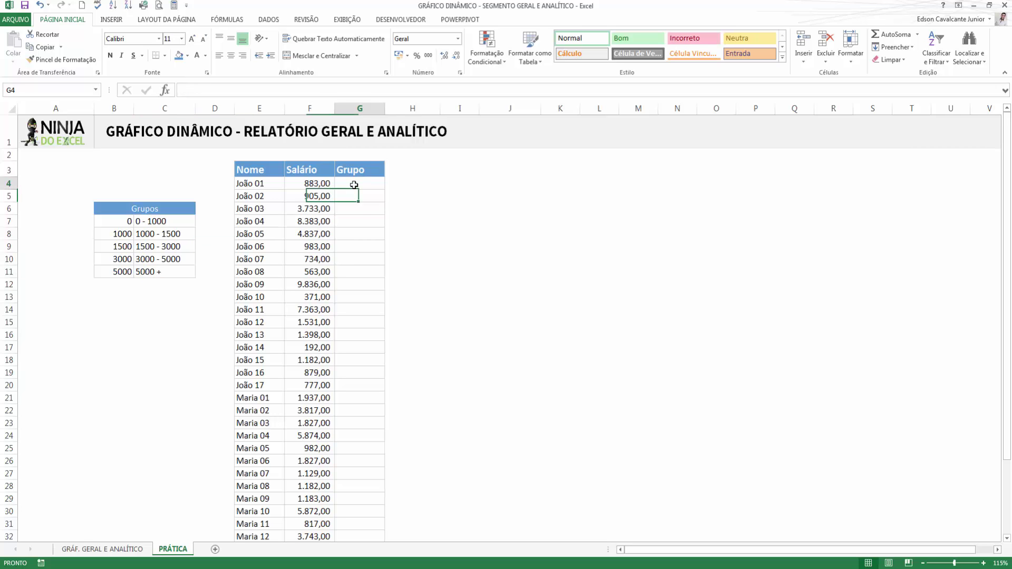
pyautogui.scroll(-4, 282, 192)
pyautogui.scroll(4, 343, 190)
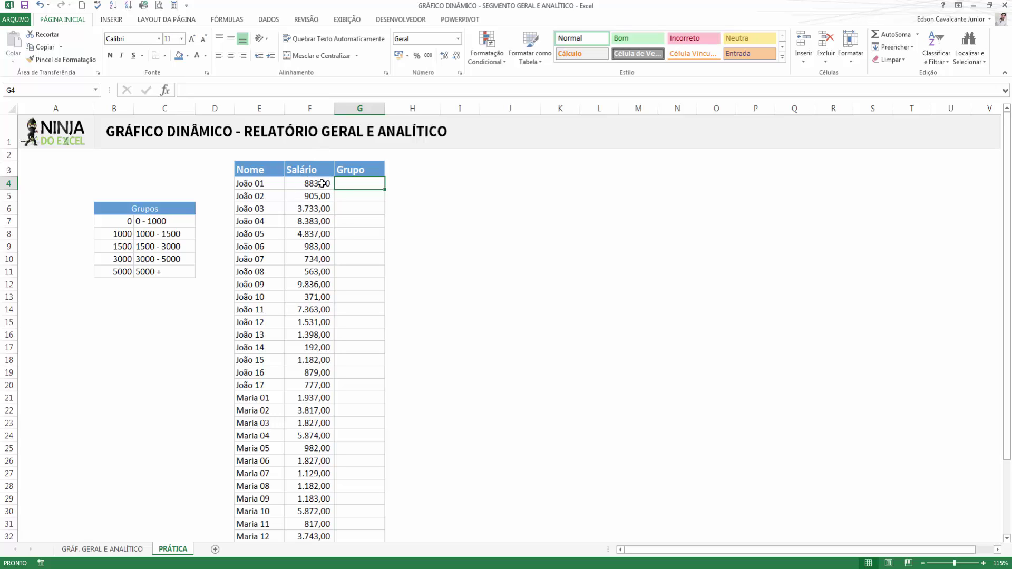
pyautogui.click(176, 222)
pyautogui.hotkey('ctrl', 'c')
pyautogui.click(366, 183)
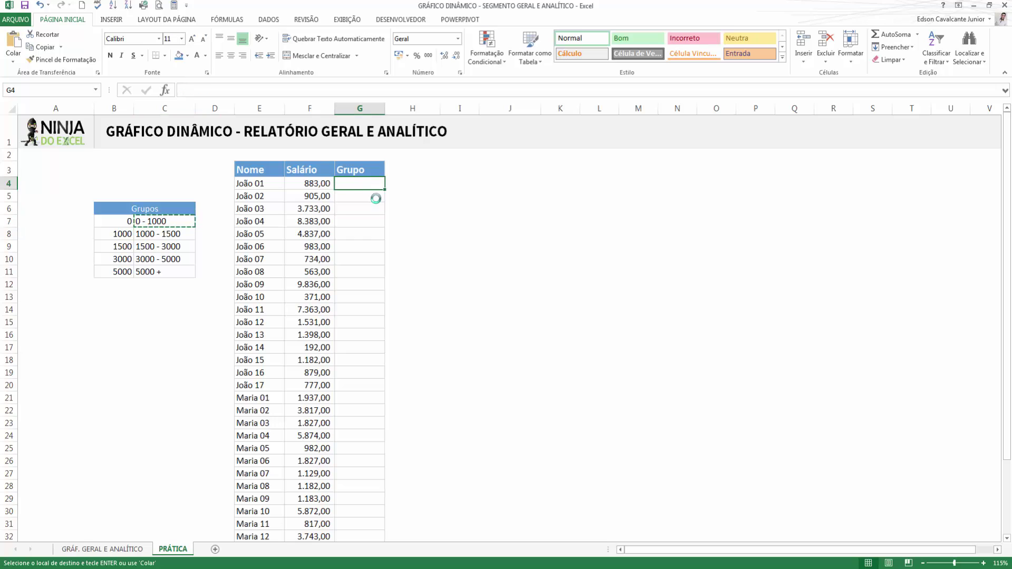
pyautogui.hotkey('ctrl', 'v')
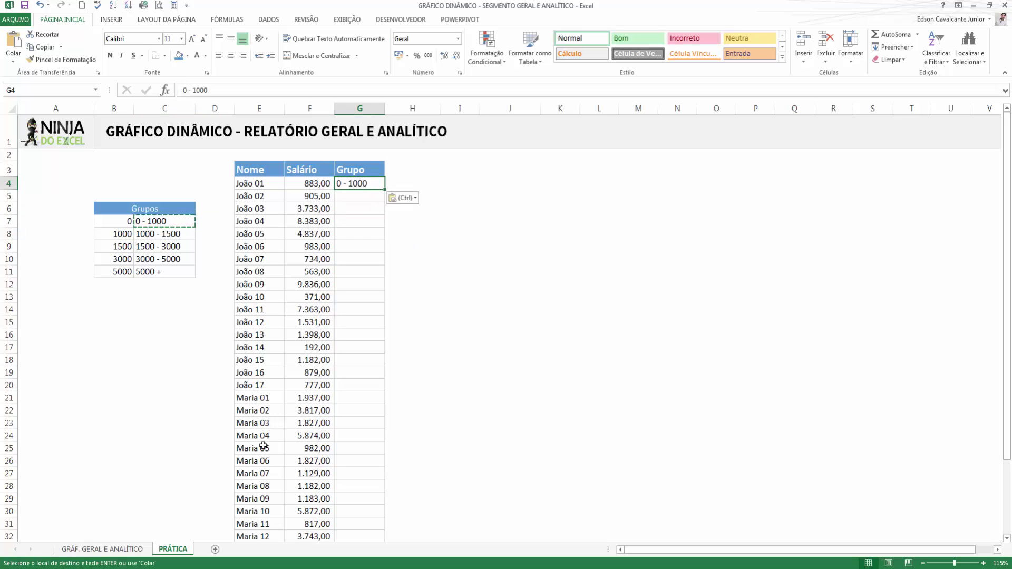
pyautogui.hotkey('ctrl', 'z')
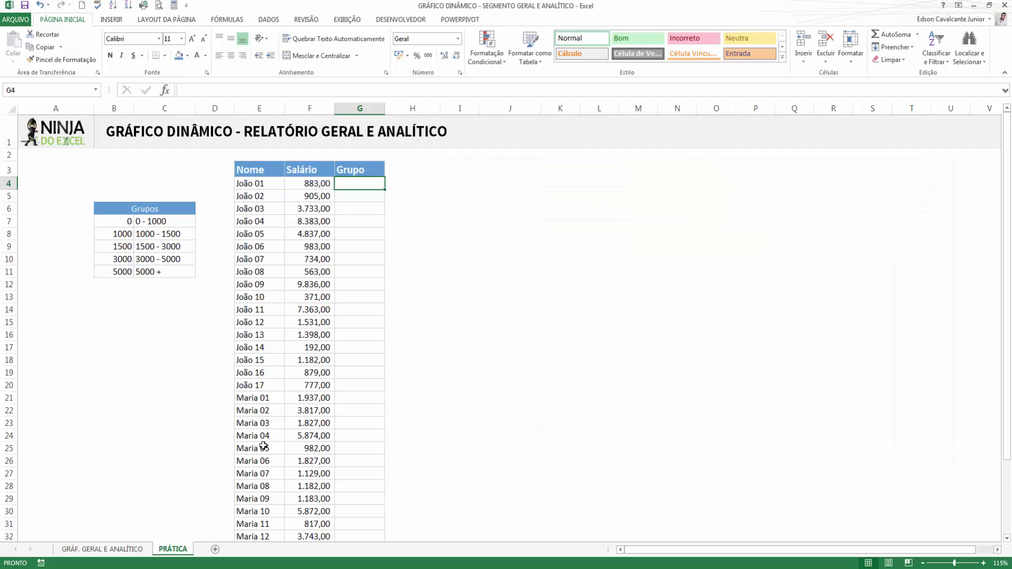
# Enter the formula =PROCV(F4;$B$7:$C$11;2;1) in G4 to assign the salary group by approximate match
pyautogui.write('=')
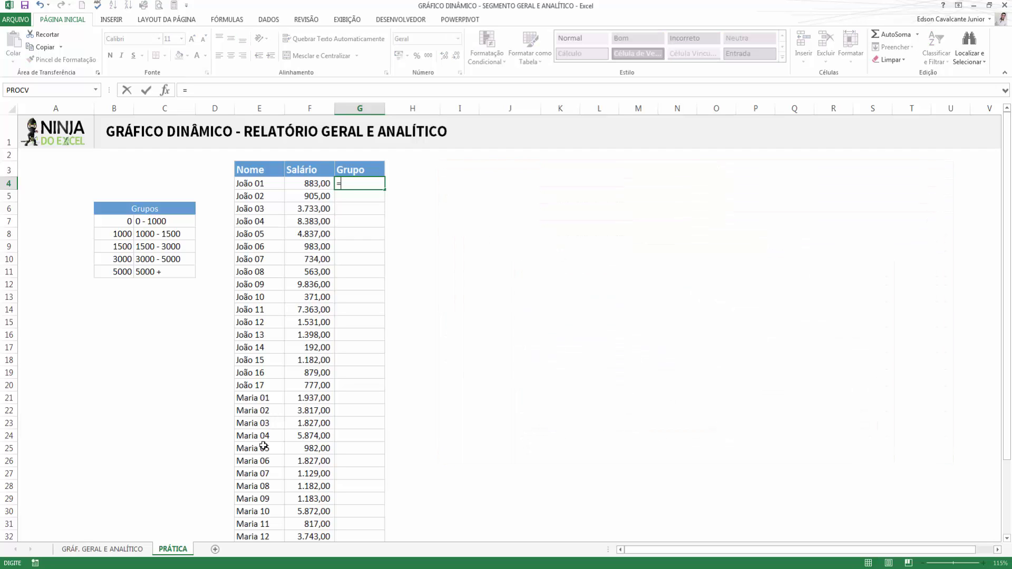
pyautogui.write('proc')
pyautogui.write('v')
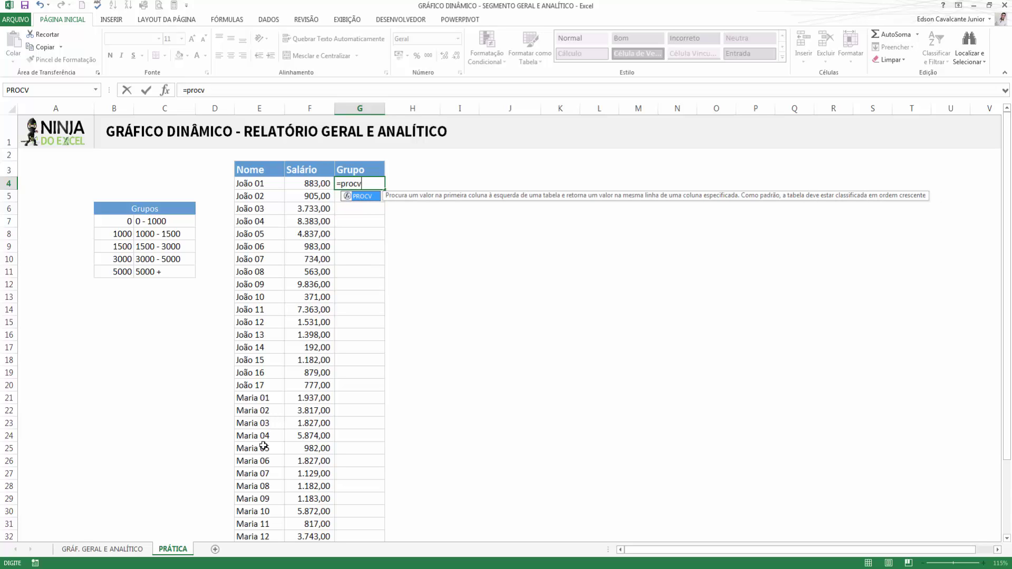
pyautogui.write('(')
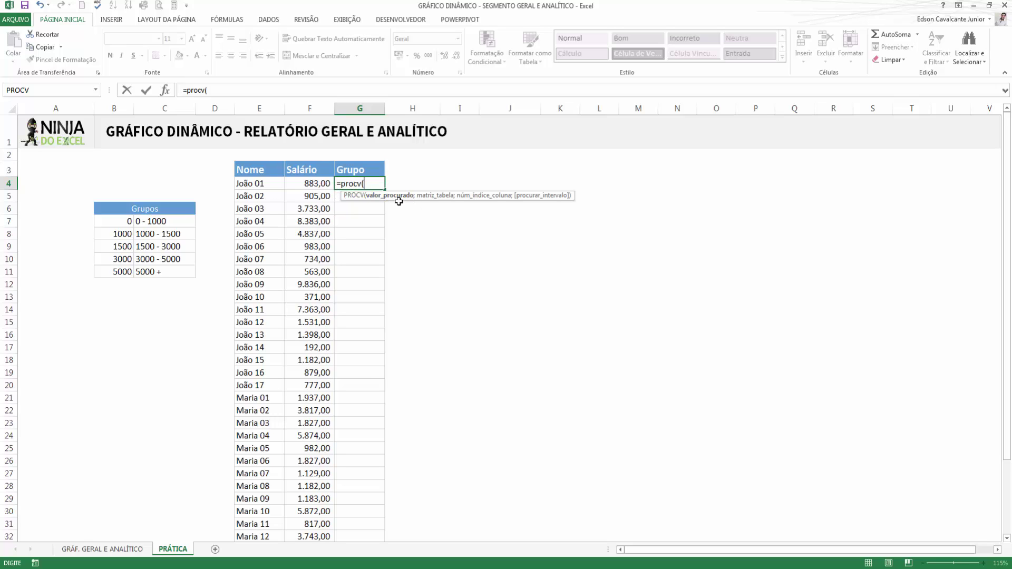
pyautogui.click(318, 183)
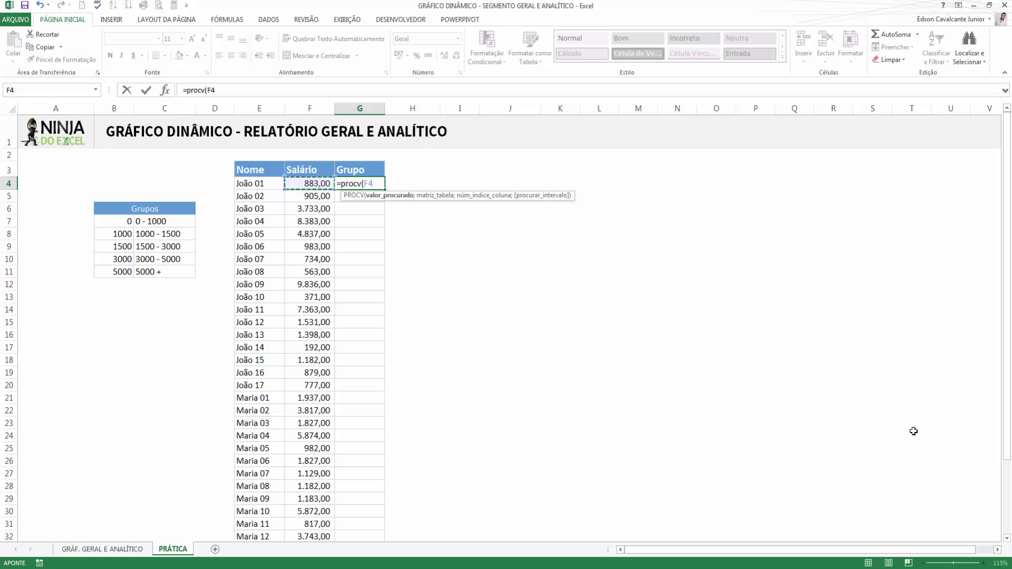
pyautogui.write(';')
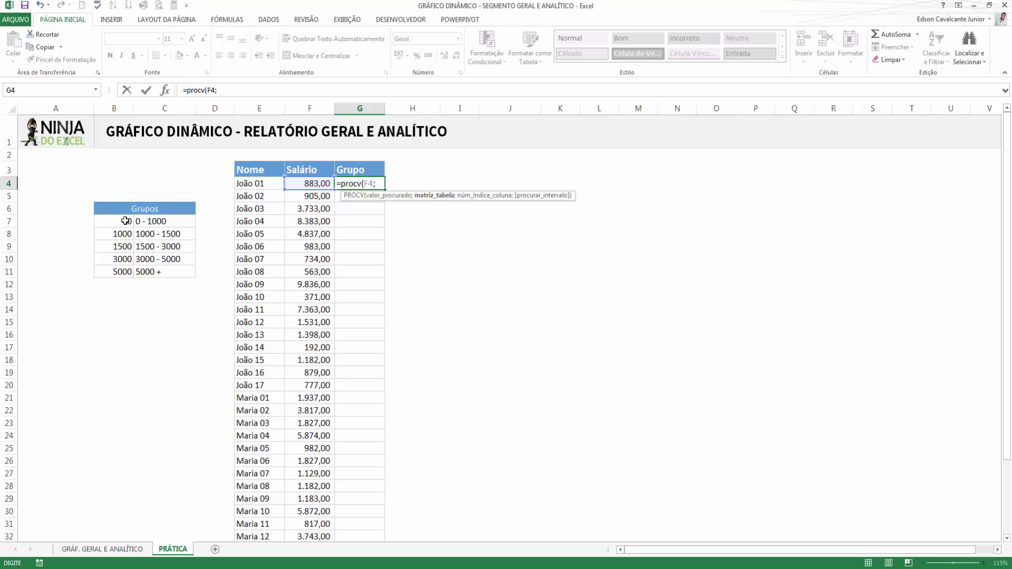
pyautogui.moveTo(126, 220); pyautogui.dragTo(170, 271)
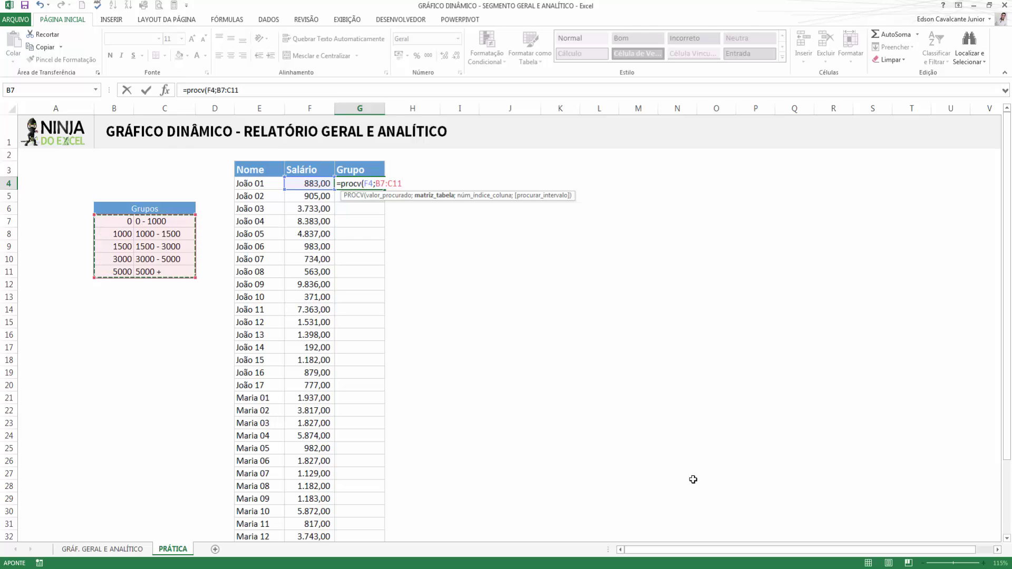
pyautogui.press('F4')
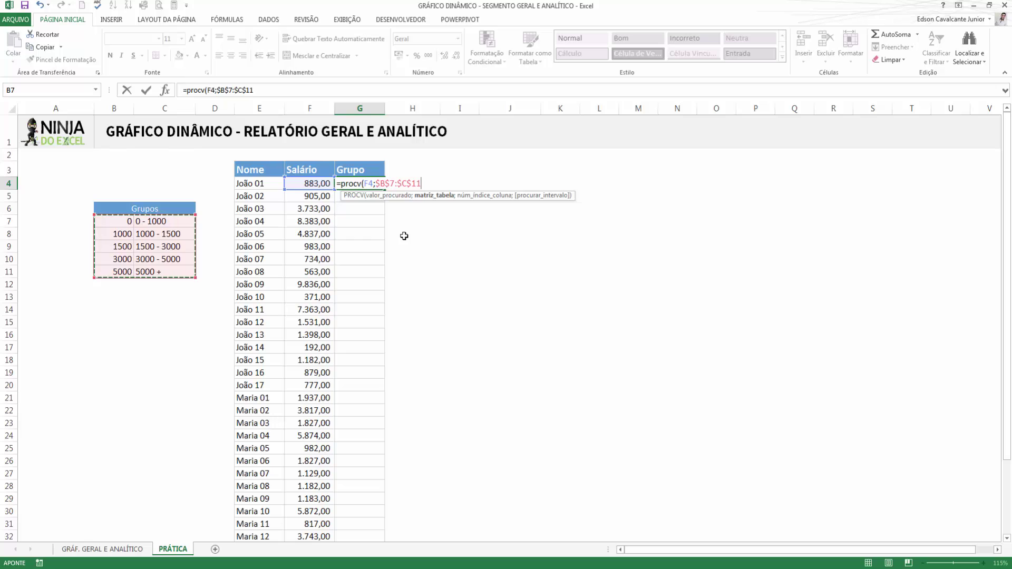
pyautogui.write(';')
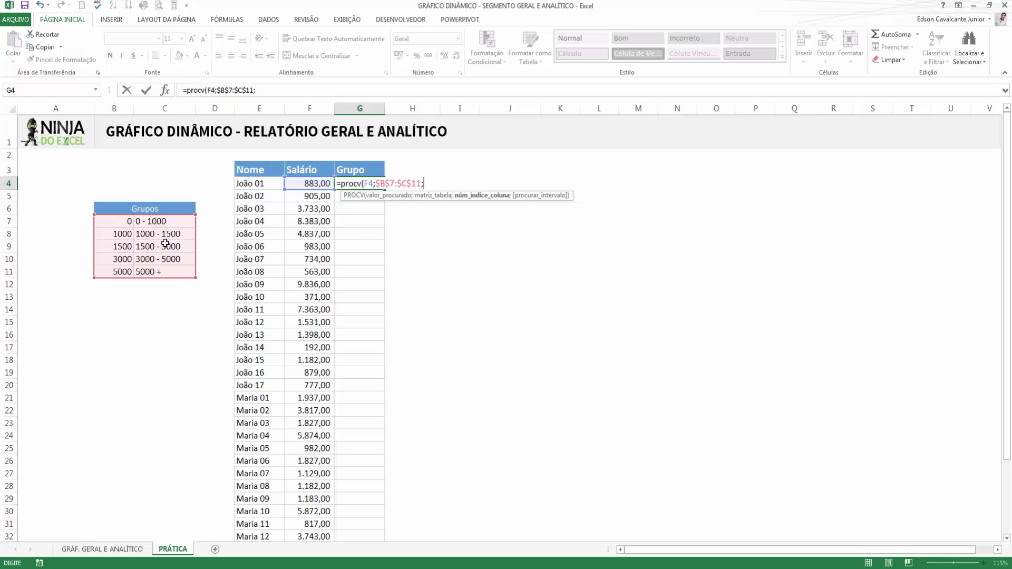
pyautogui.write('2;1')
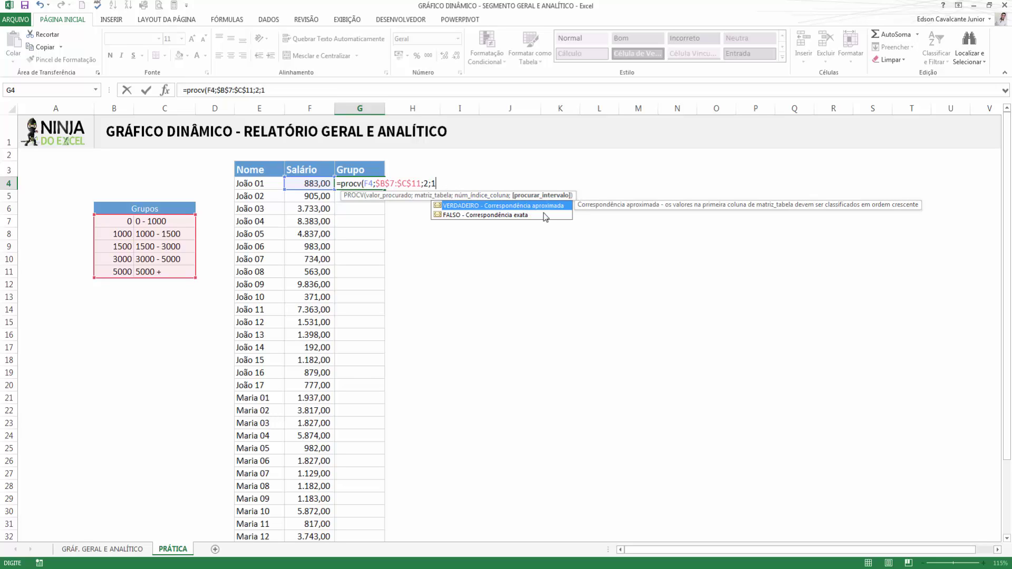
pyautogui.write(')')
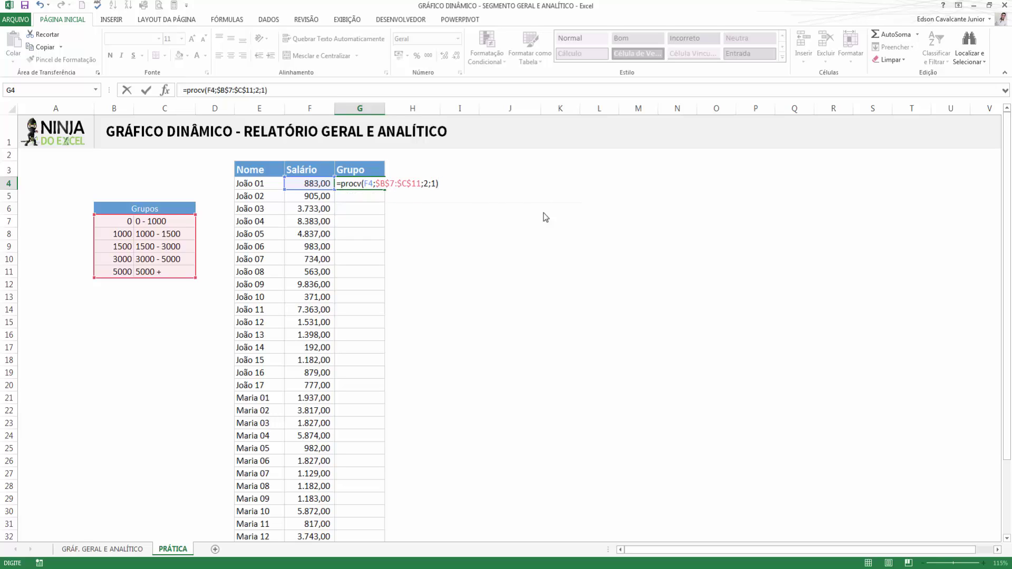
pyautogui.press('Return')
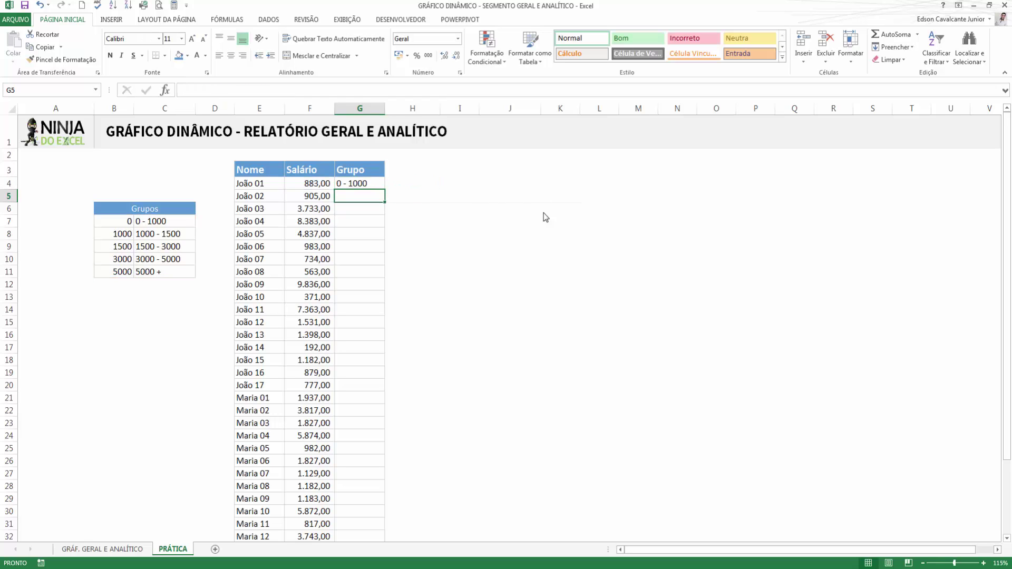
# Copy the PROCV formula from G4 down the Grupo column to G32
pyautogui.click(374, 185)
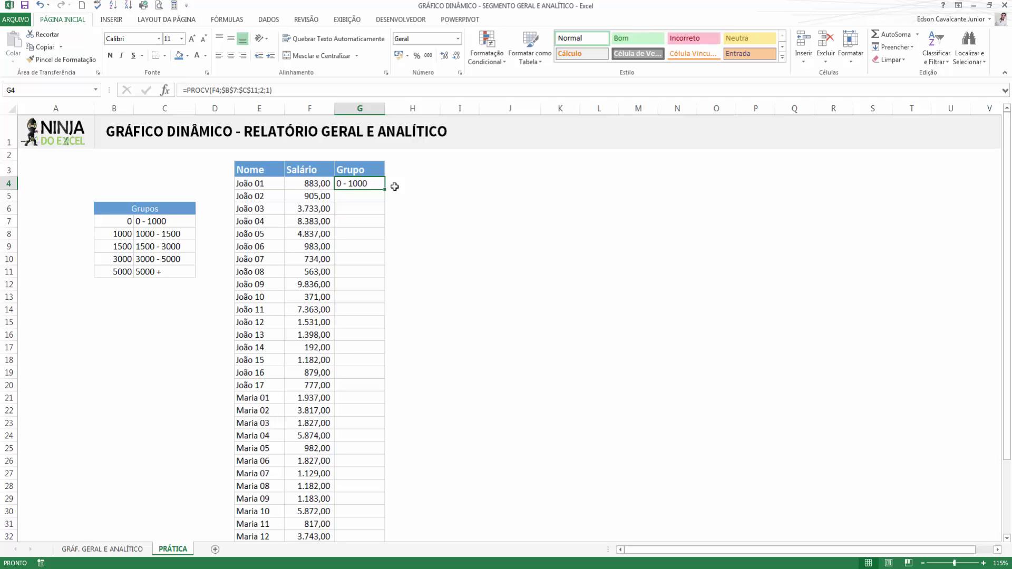
pyautogui.moveTo(387, 190); pyautogui.dragTo(383, 493)
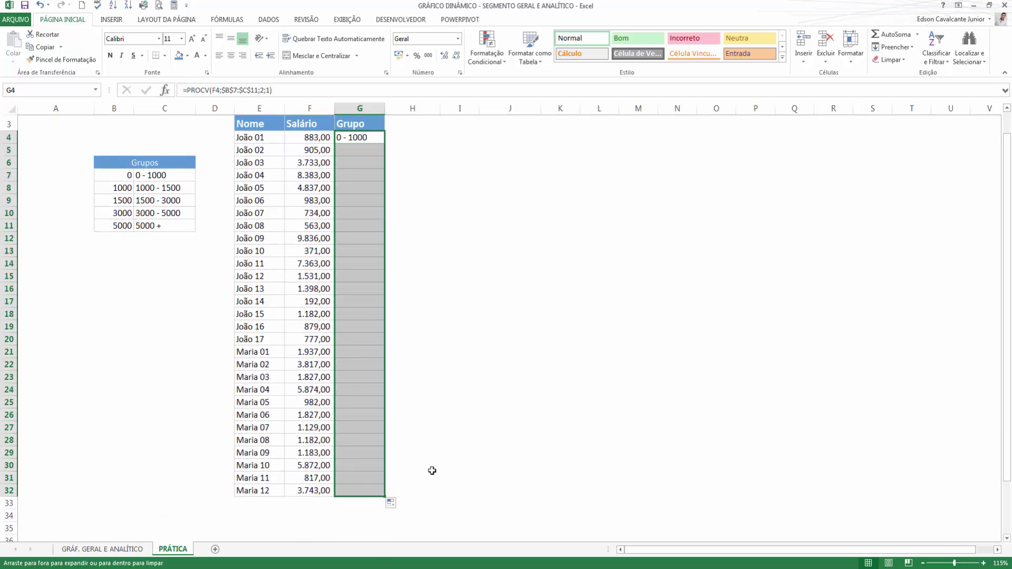
pyautogui.scroll(1, 474, 285)
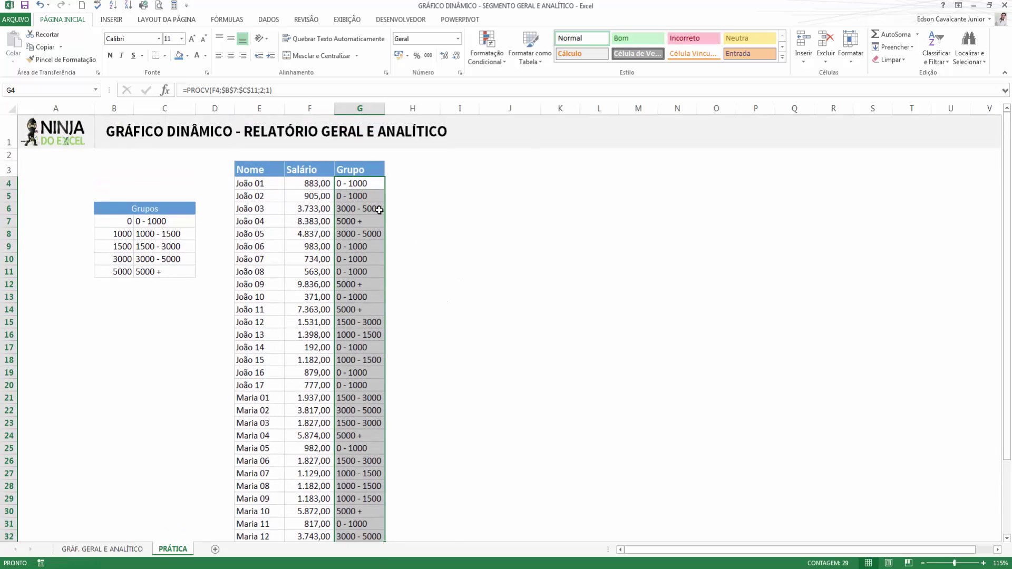
# Create a pivot table from the data range E3:G32, placed on the existing PRÁTICA sheet at K5
pyautogui.click(323, 182)
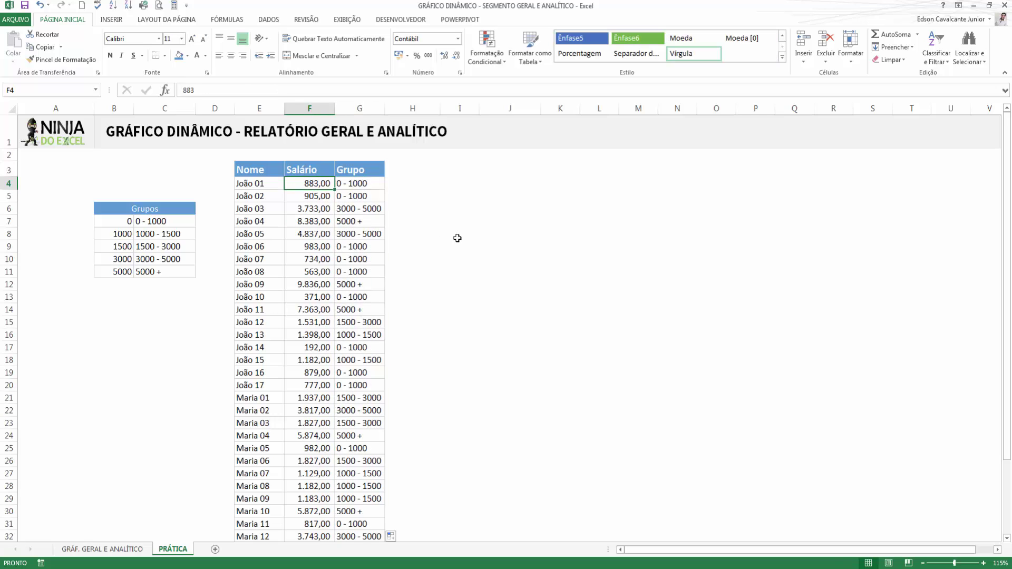
pyautogui.press('Up')
pyautogui.press('Left')
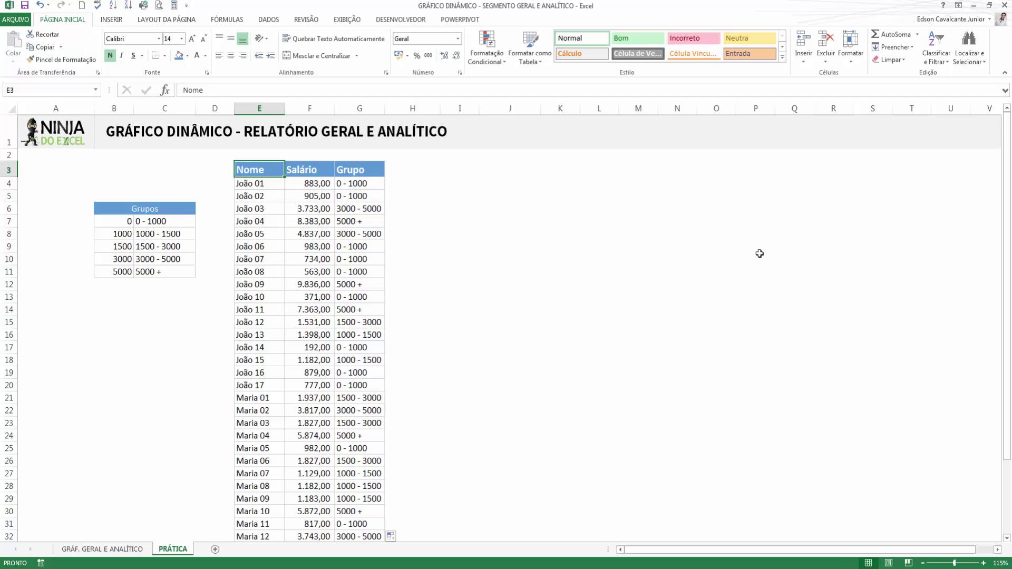
pyautogui.hotkey('ctrl', 'shift', 'Right')
pyautogui.hotkey('ctrl', 'shift', 'Down')
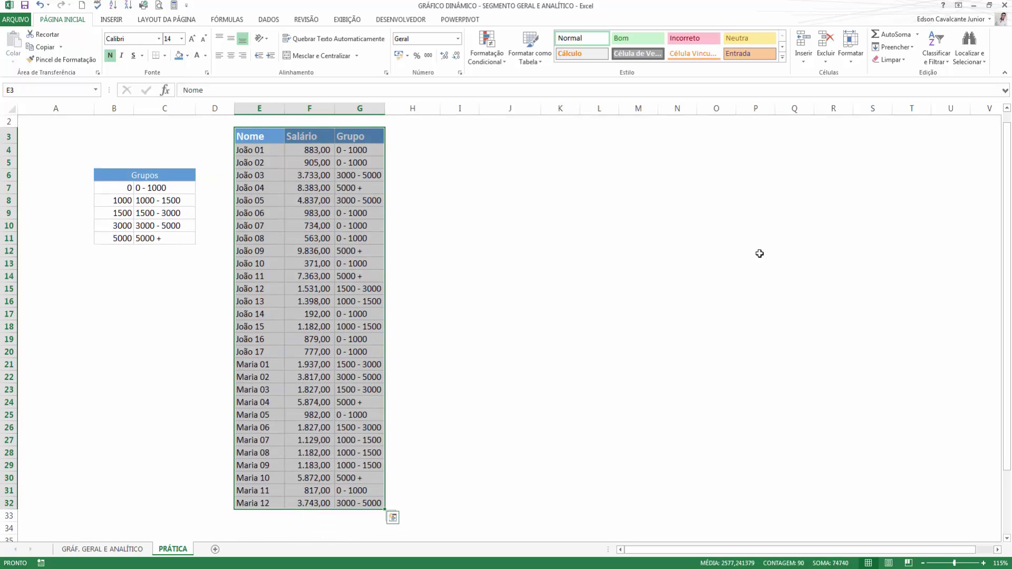
pyautogui.scroll(1, 304, 255)
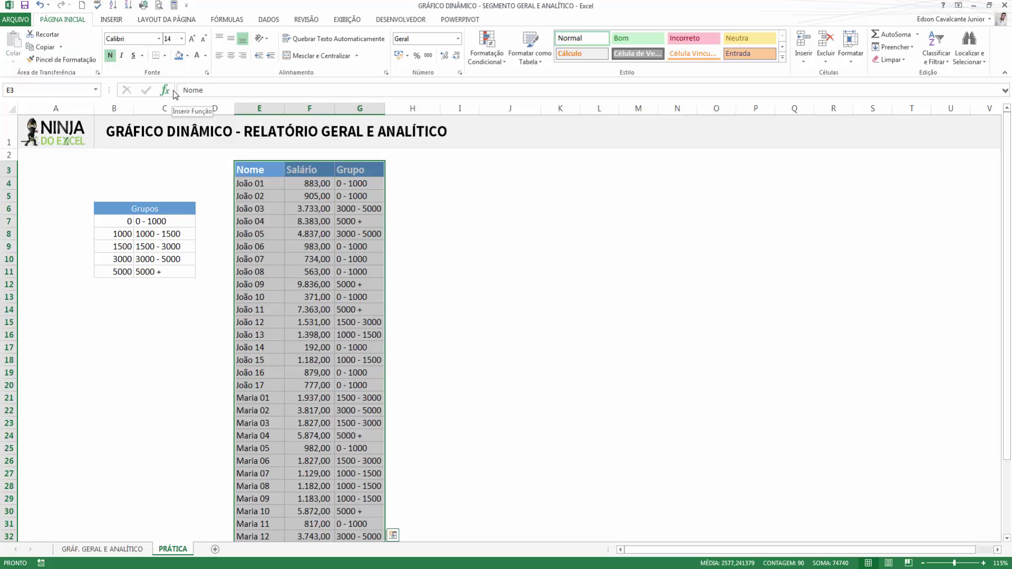
pyautogui.click(112, 22)
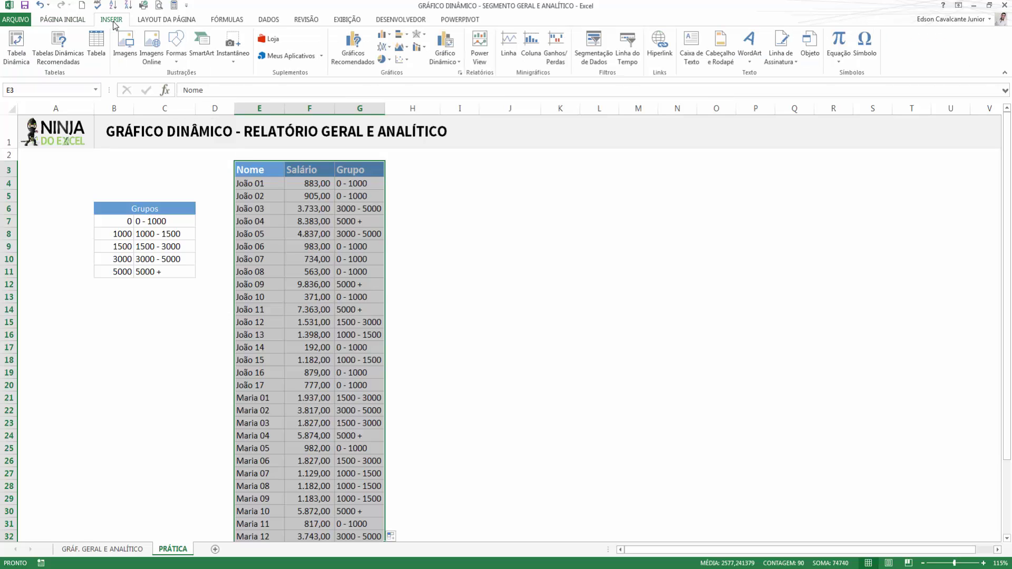
pyautogui.click(22, 64)
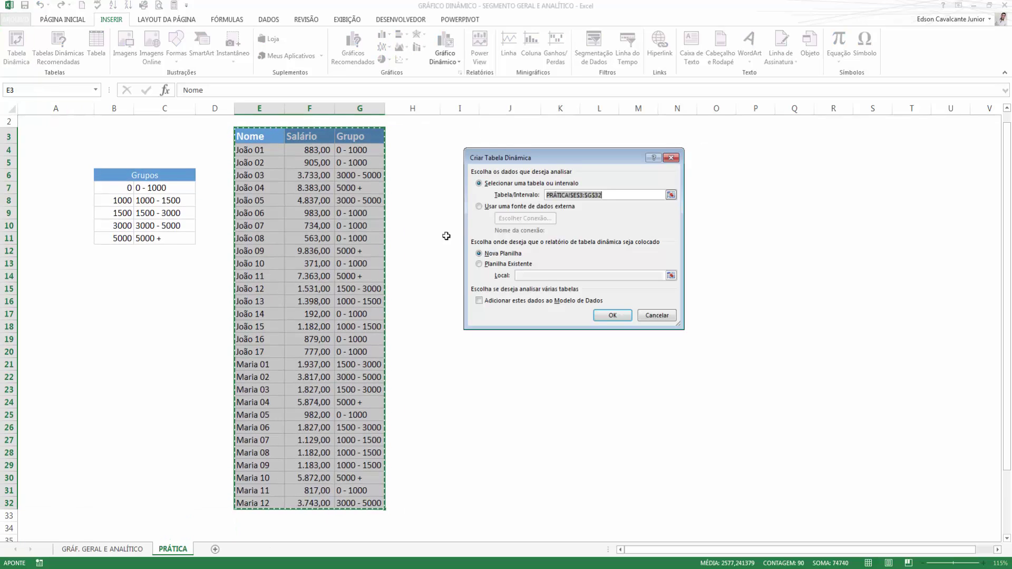
pyautogui.moveTo(533, 159); pyautogui.dragTo(375, 207)
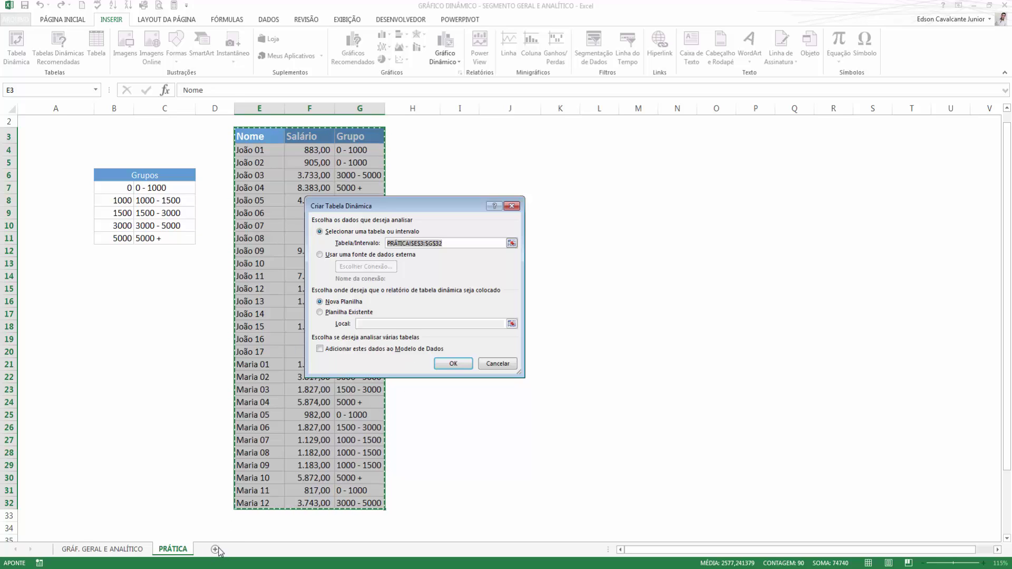
pyautogui.click(341, 314)
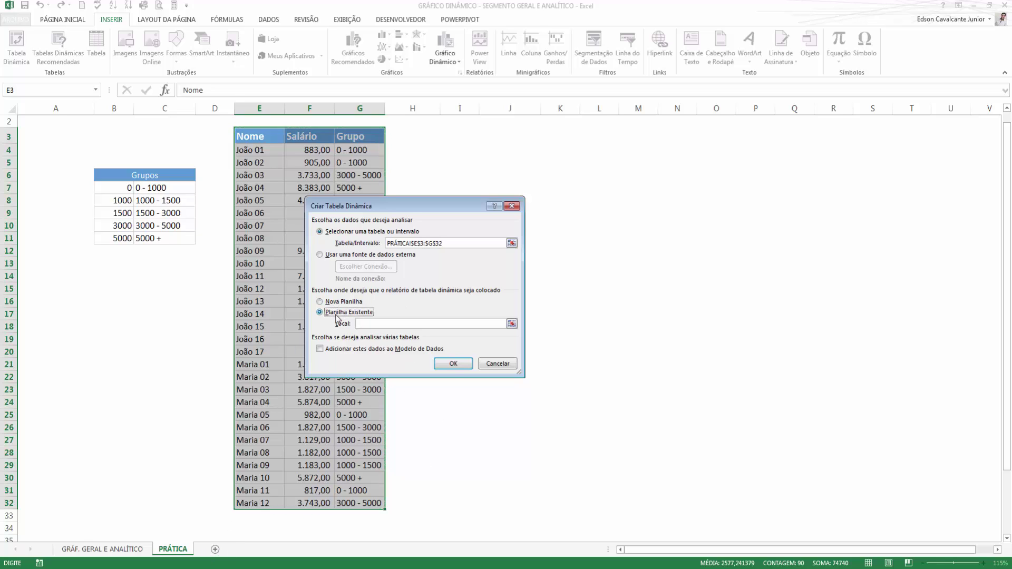
pyautogui.scroll(1, 556, 205)
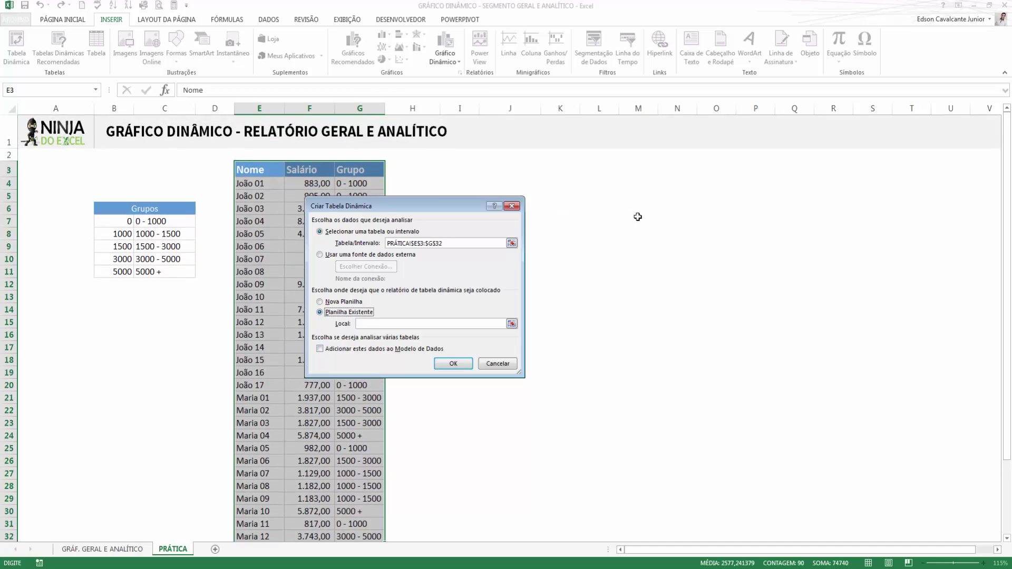
pyautogui.click(563, 198)
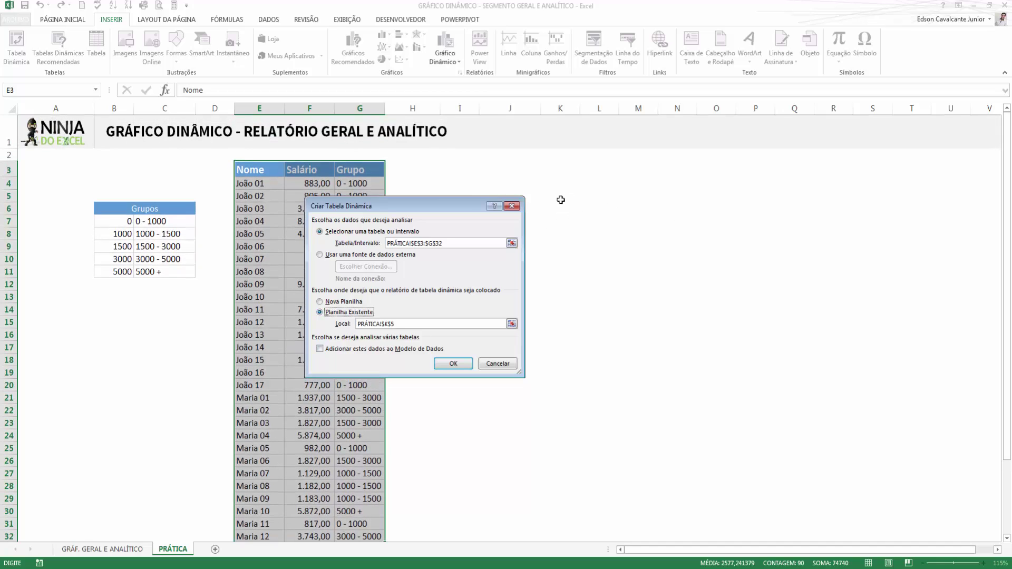
pyautogui.click(456, 365)
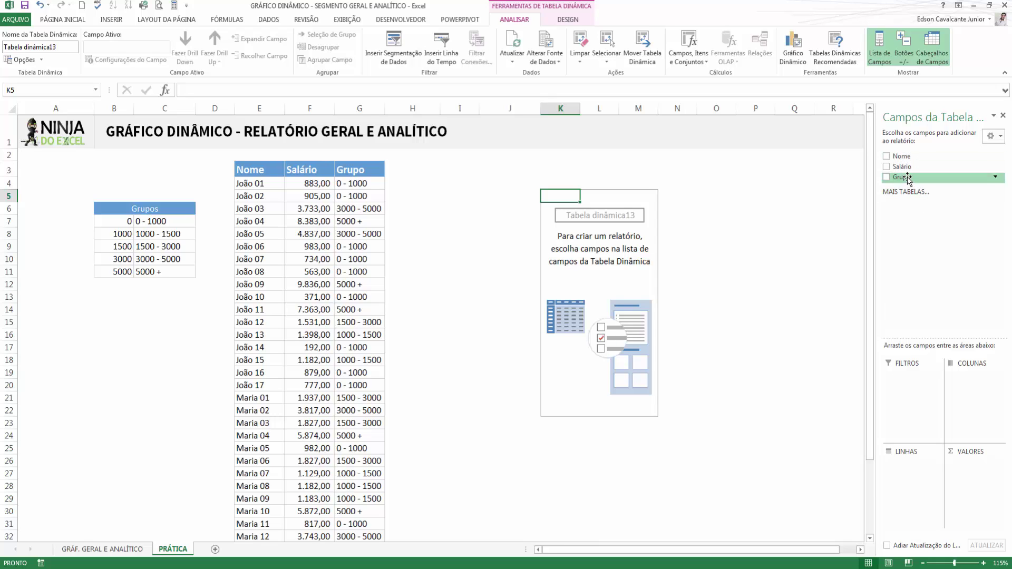
# Add the Grupo field to the pivot table's rows and the Salário field to its values
pyautogui.moveTo(908, 178); pyautogui.dragTo(923, 486)
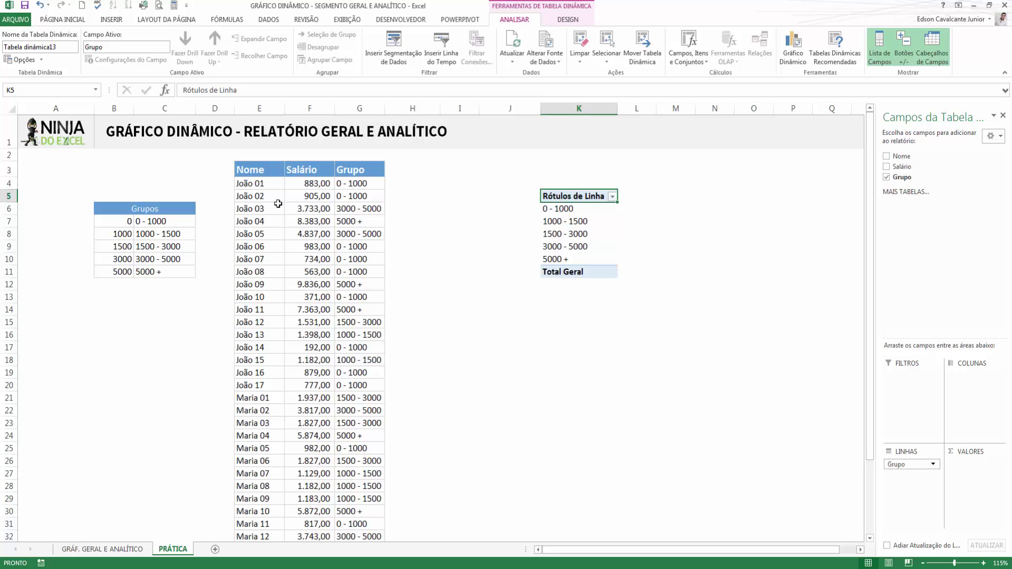
pyautogui.click(361, 172)
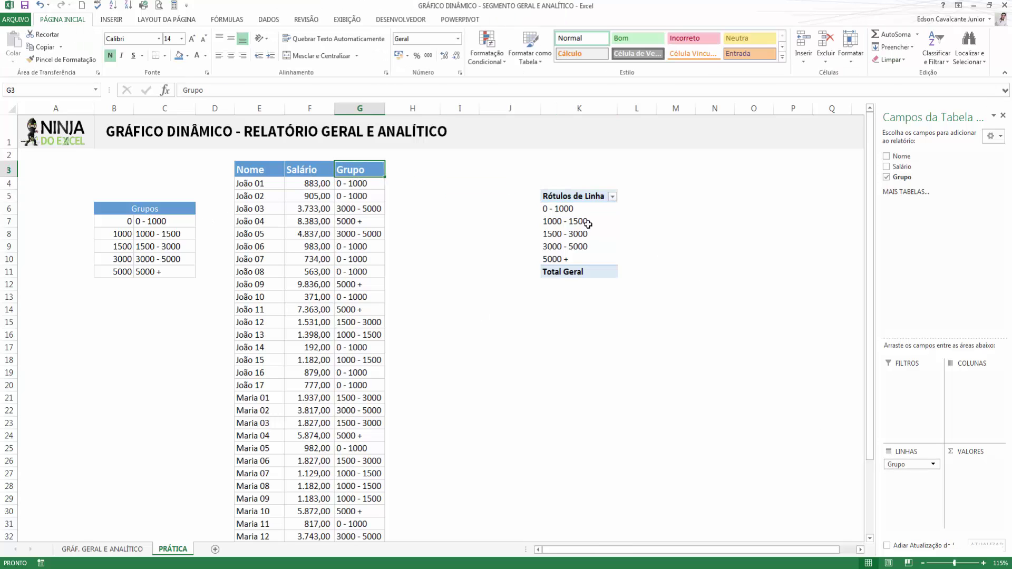
pyautogui.moveTo(558, 209); pyautogui.dragTo(565, 259)
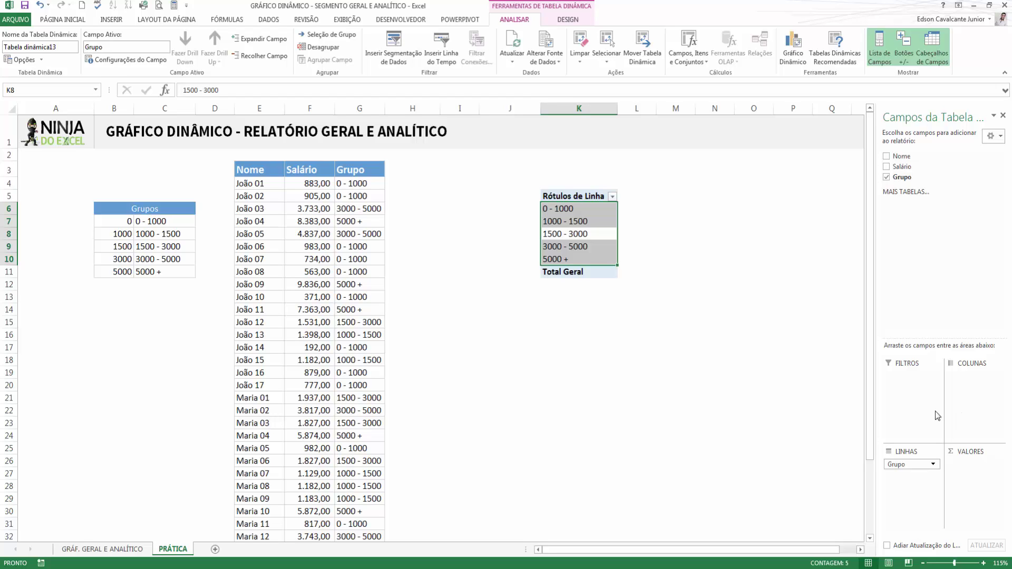
pyautogui.moveTo(911, 236); pyautogui.dragTo(965, 476)
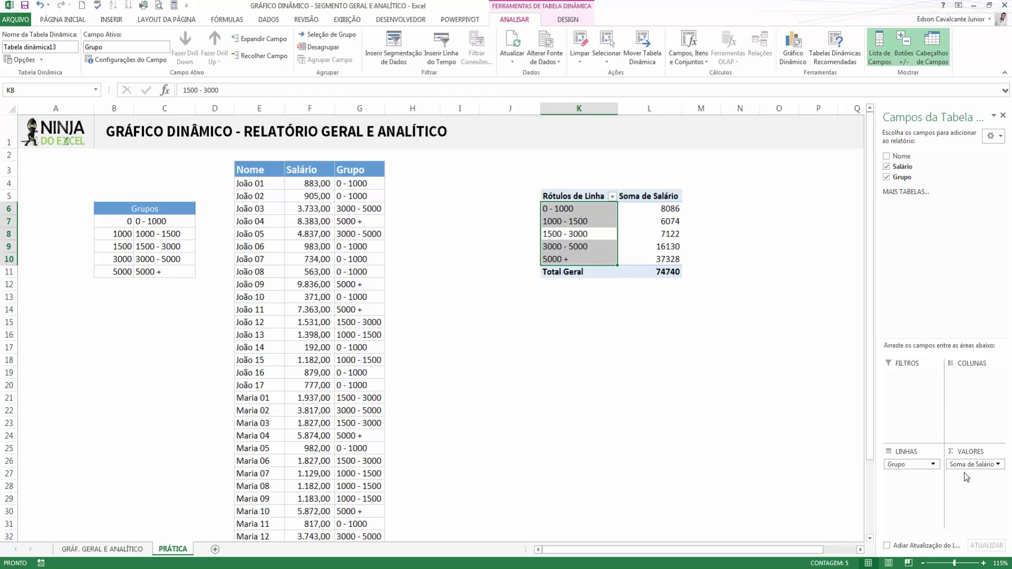
pyautogui.click(587, 209)
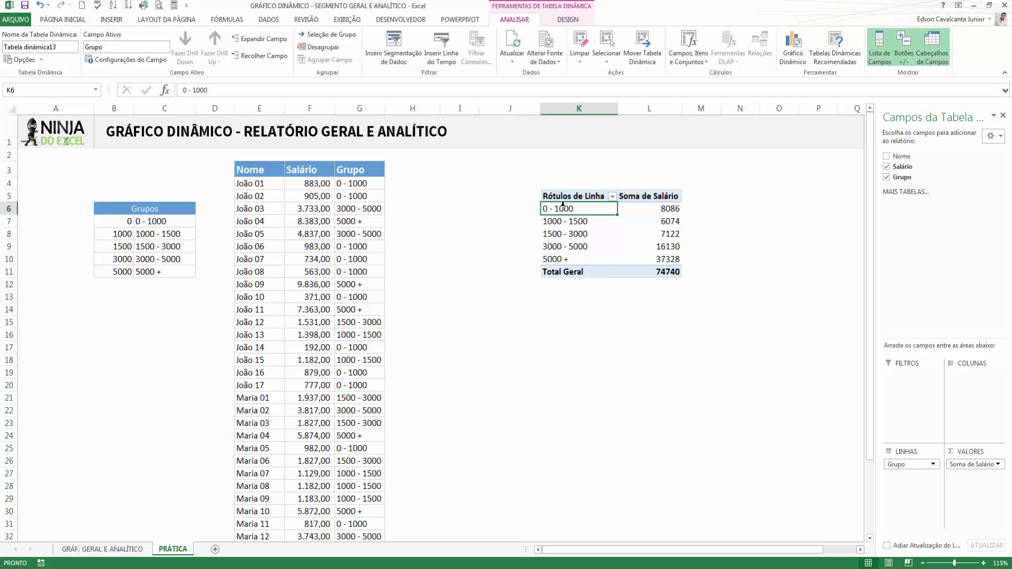
pyautogui.click(670, 208)
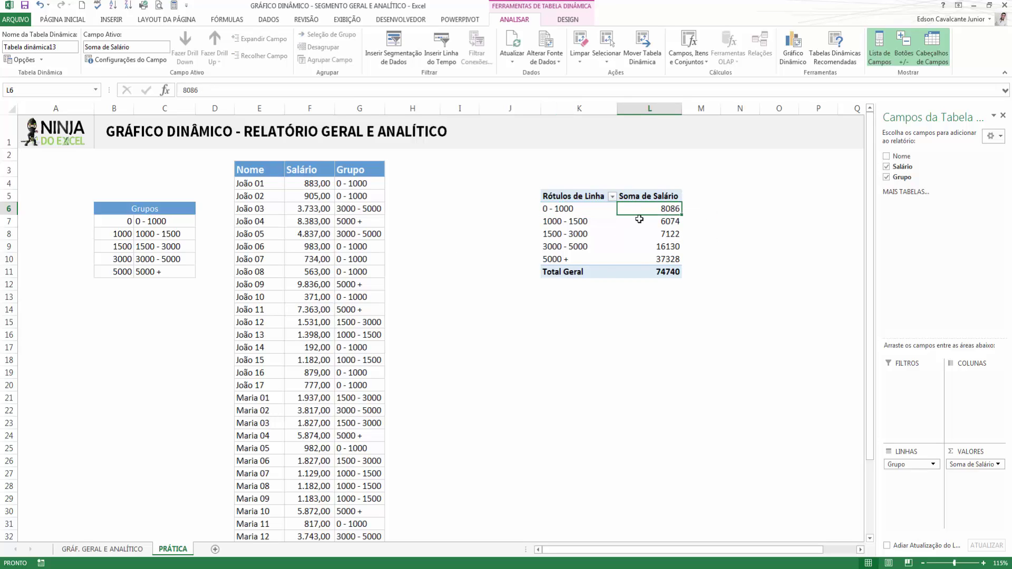
# Change the Salário value field's summary calculation to Contagem
pyautogui.moveTo(646, 214)
pyautogui.click(652, 193)
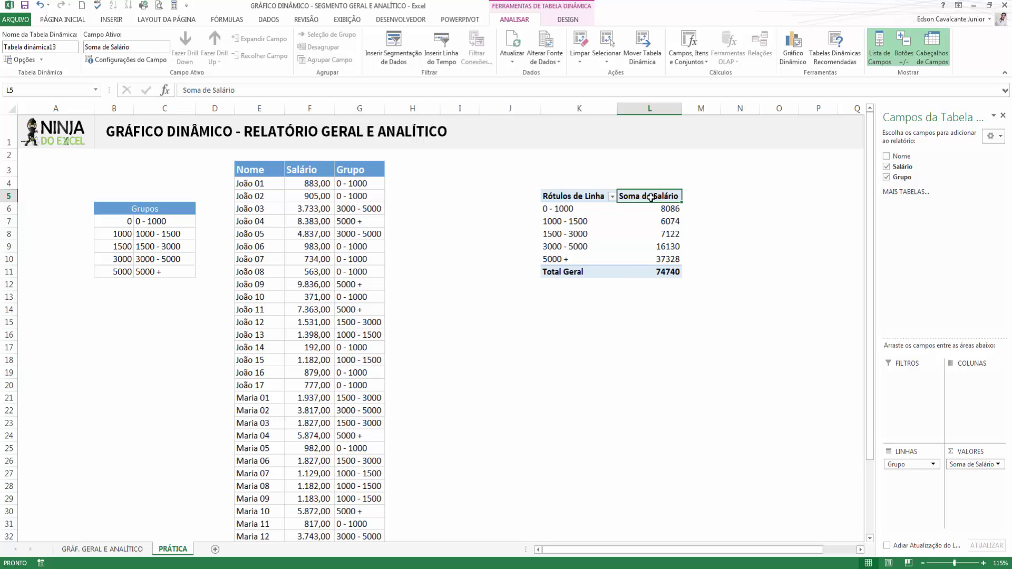
pyautogui.doubleClick(651, 197)
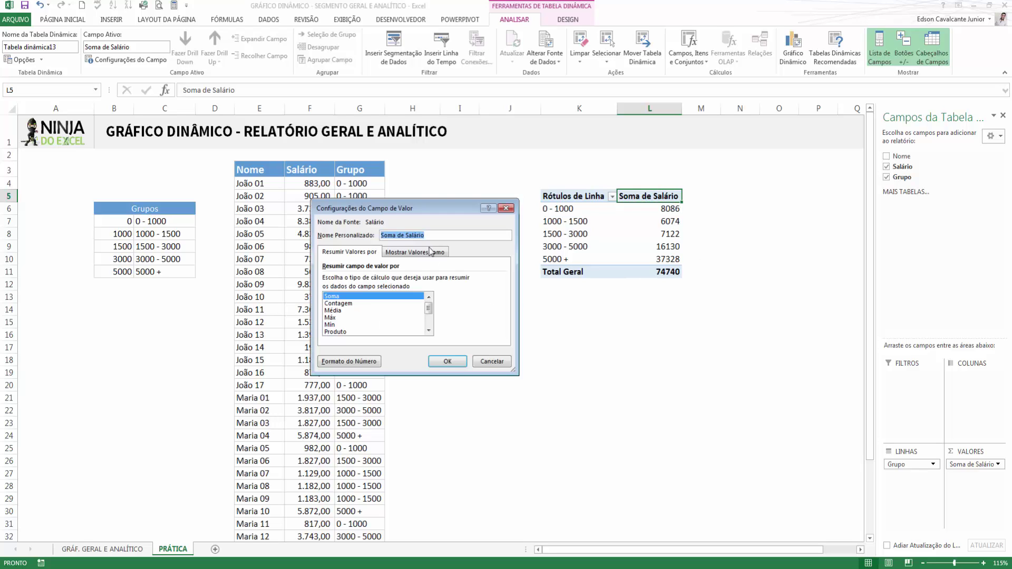
pyautogui.moveTo(446, 208); pyautogui.dragTo(520, 163)
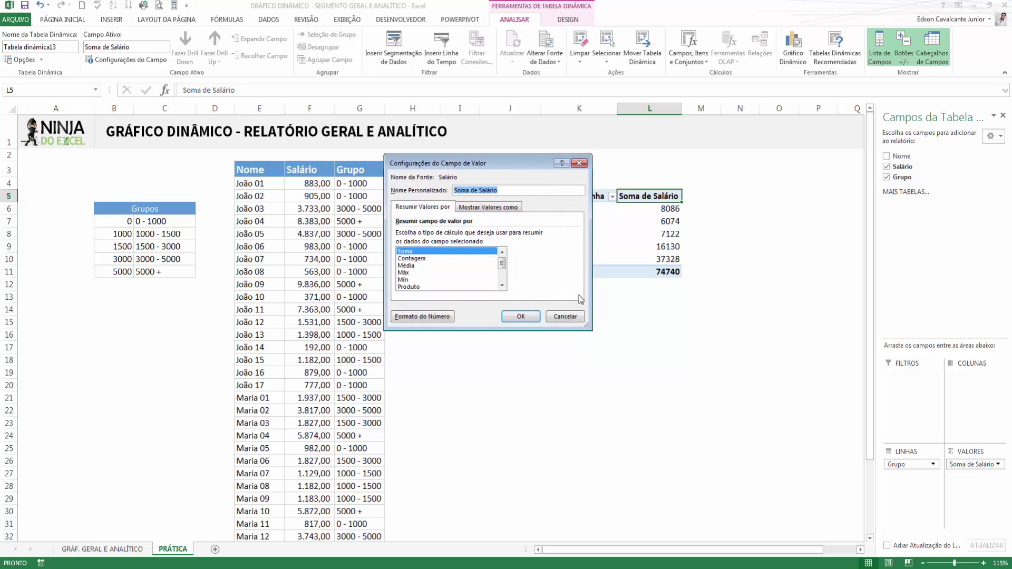
pyautogui.click(423, 259)
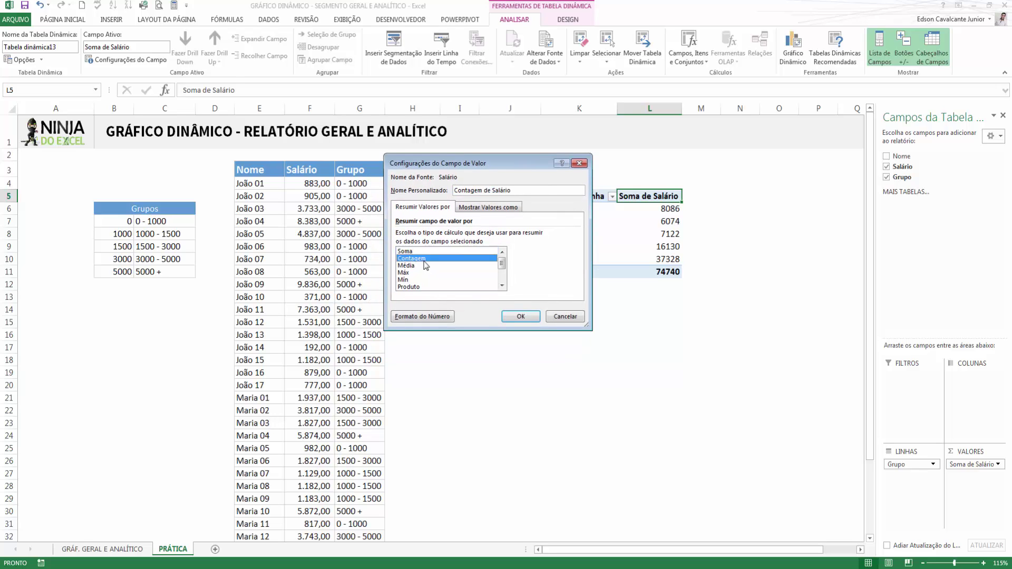
pyautogui.click(520, 317)
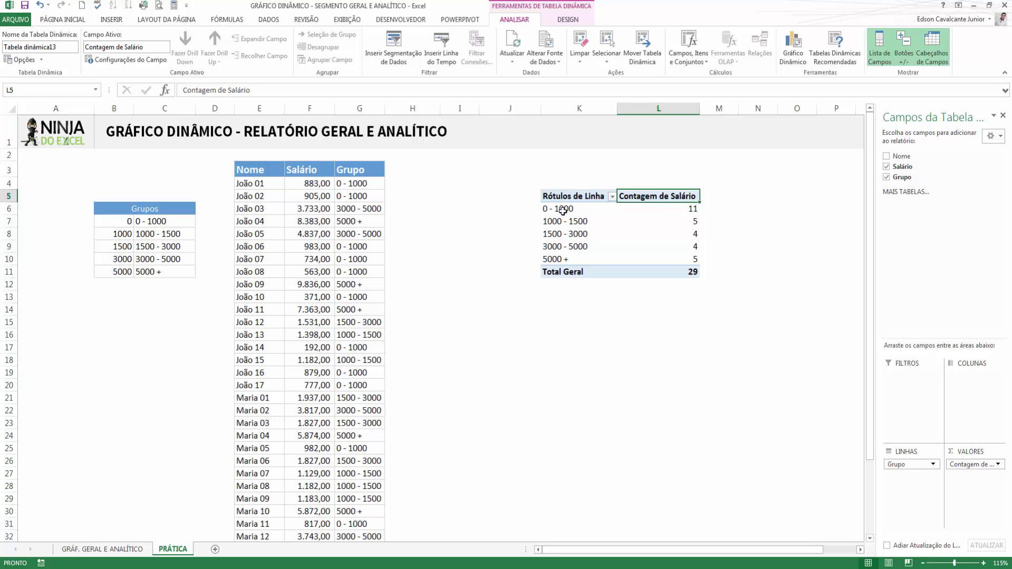
# Insert a clustered column pivot chart from the pivot table and move it over the pivot table, beside the salary data
pyautogui.click(665, 208)
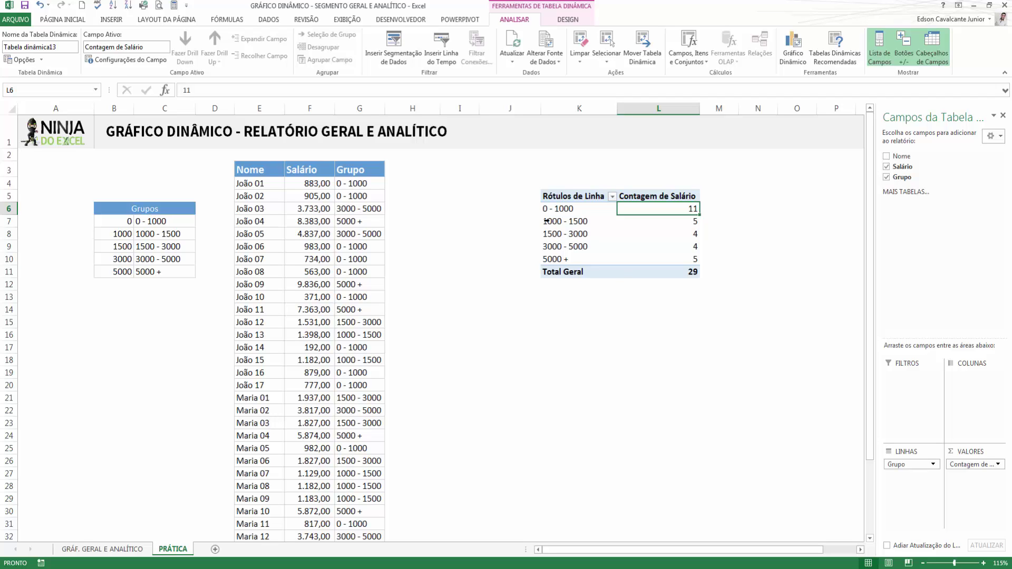
pyautogui.click(688, 224)
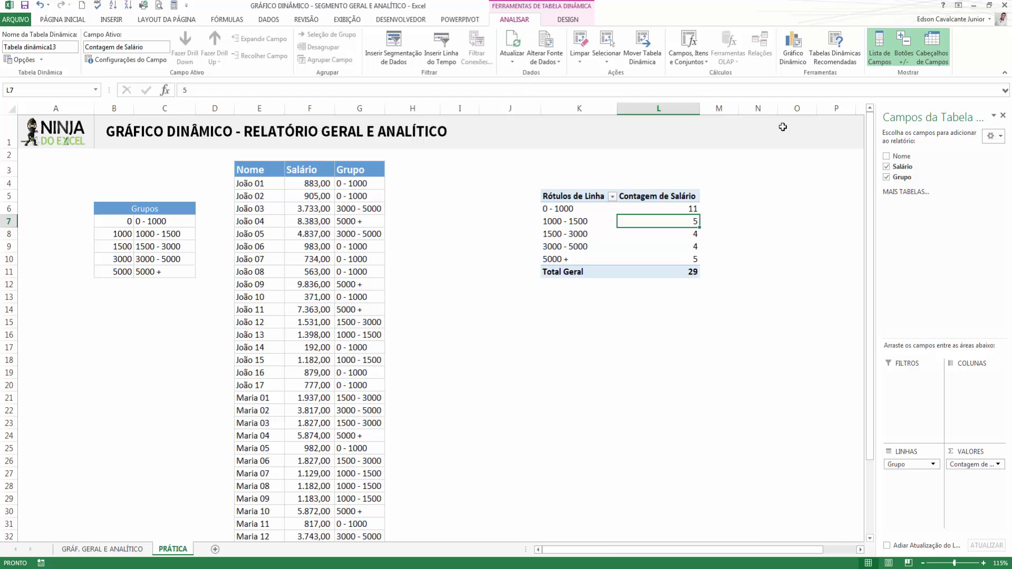
pyautogui.click(798, 63)
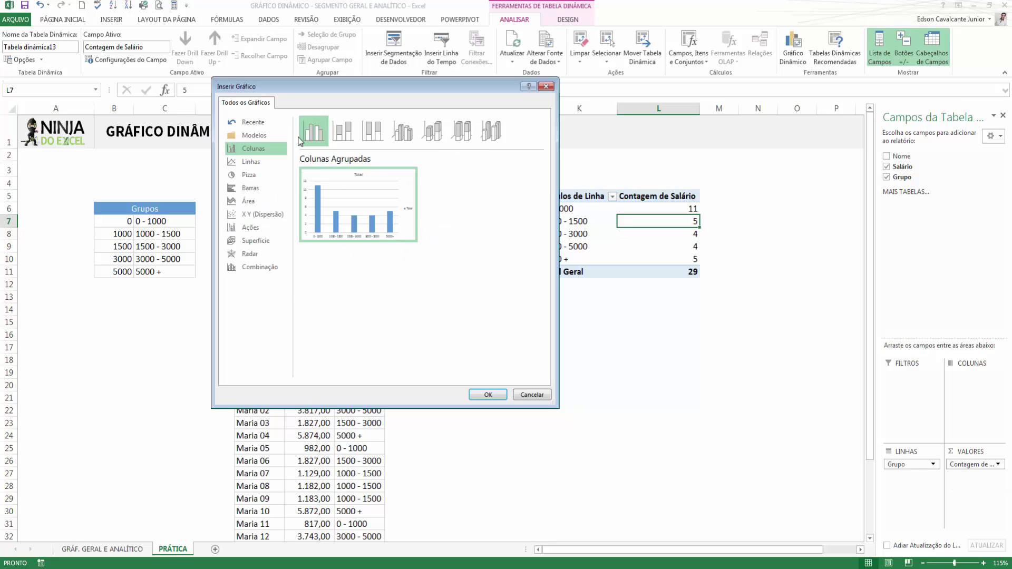
pyautogui.click(502, 394)
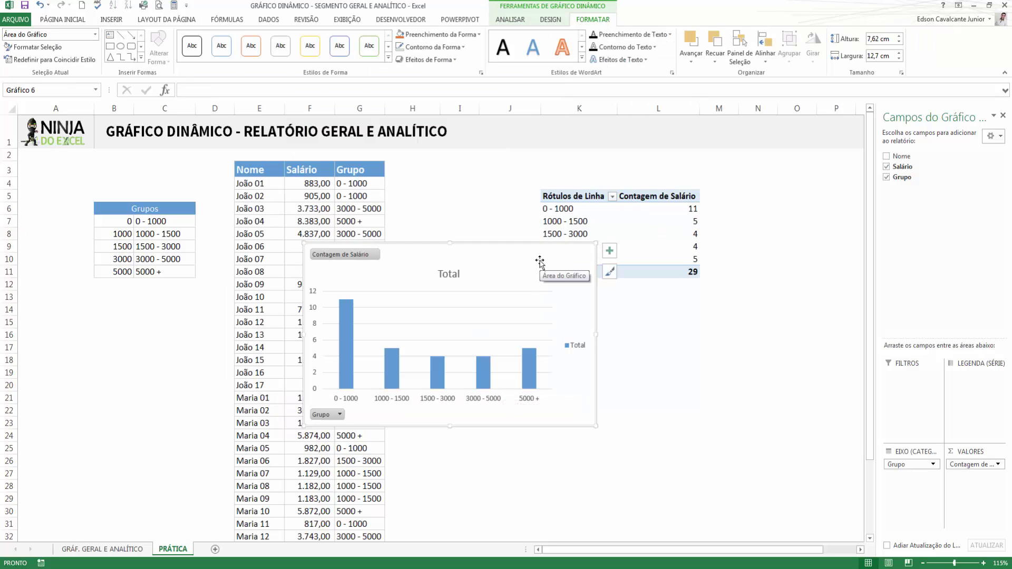
pyautogui.moveTo(543, 256); pyautogui.dragTo(662, 188)
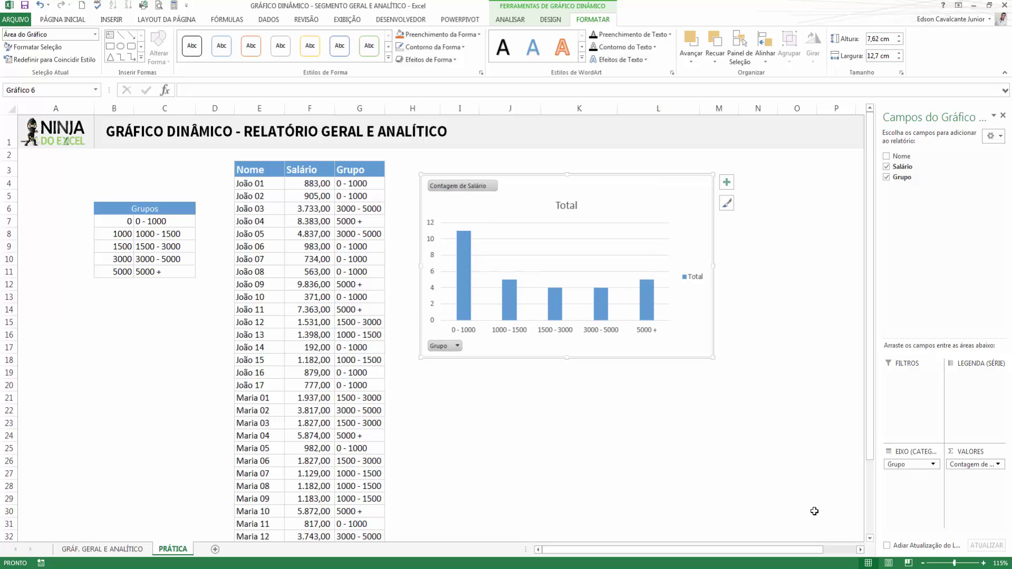
# Hide the value field buttons and the axis field buttons on the pivot chart
pyautogui.click(474, 189)
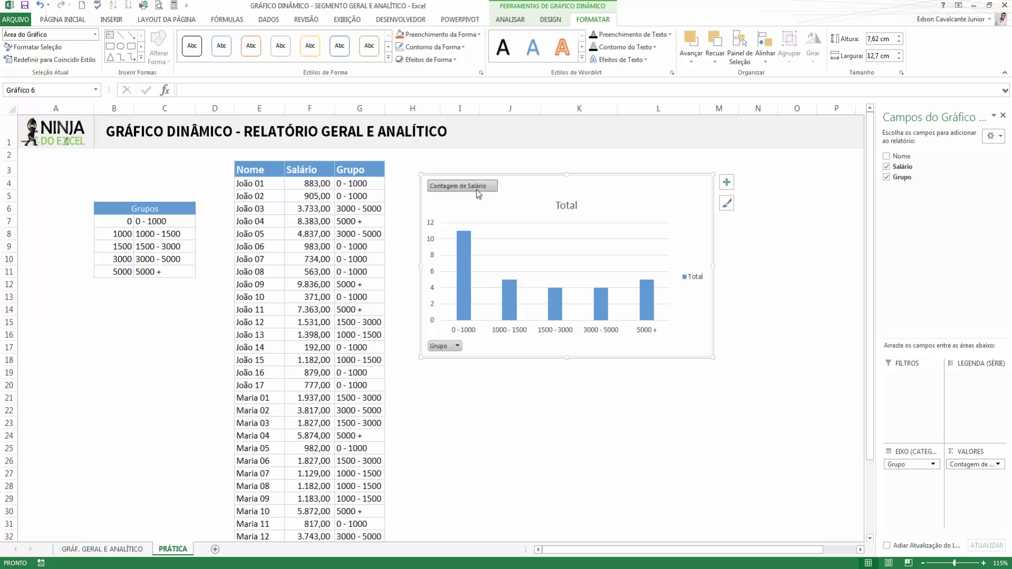
pyautogui.rightClick(446, 192)
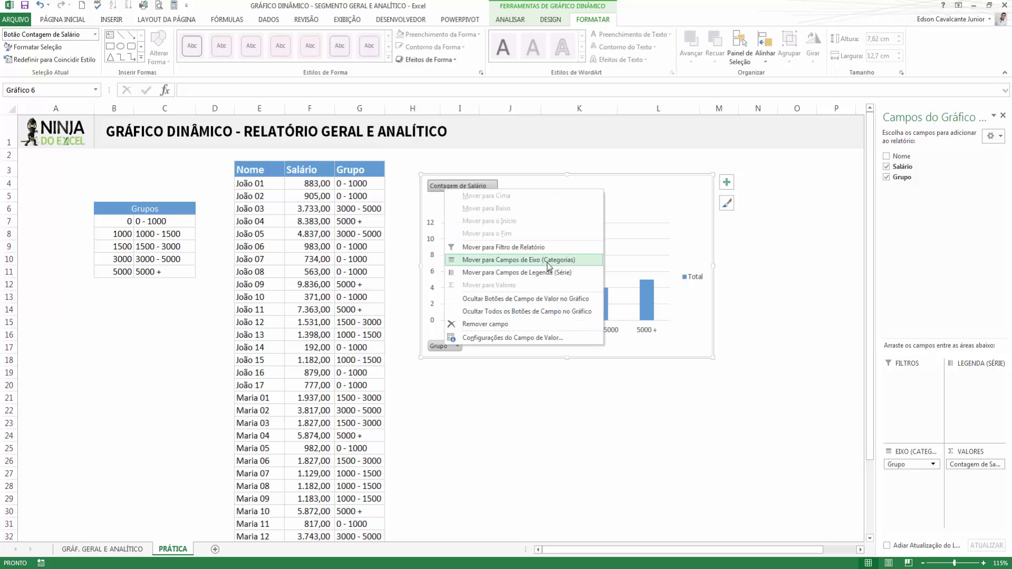
pyautogui.click(579, 299)
pyautogui.rightClick(451, 349)
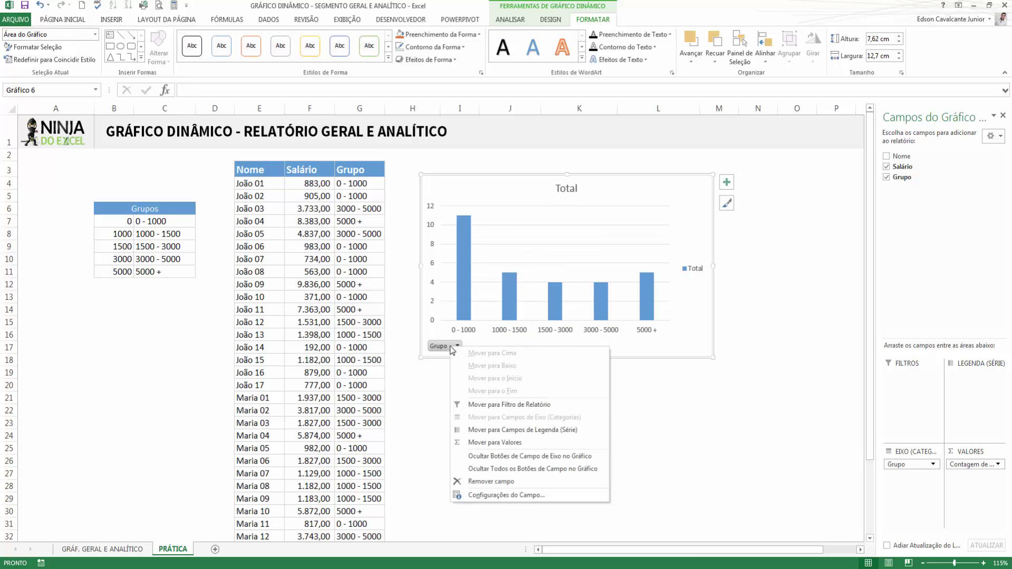
pyautogui.click(530, 458)
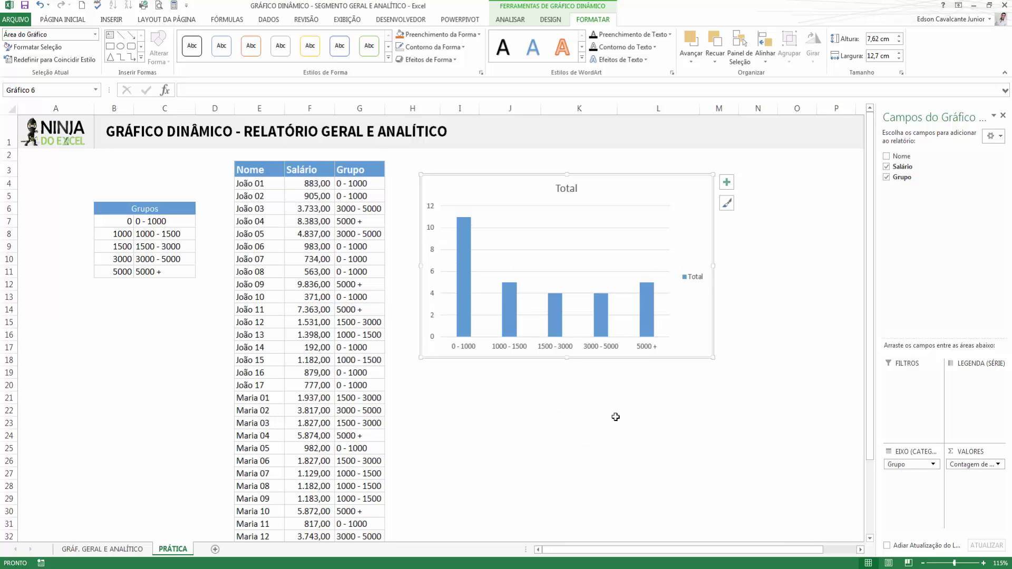
# Delete the Total legend and the vertical value axis from the pivot chart
pyautogui.click(694, 279)
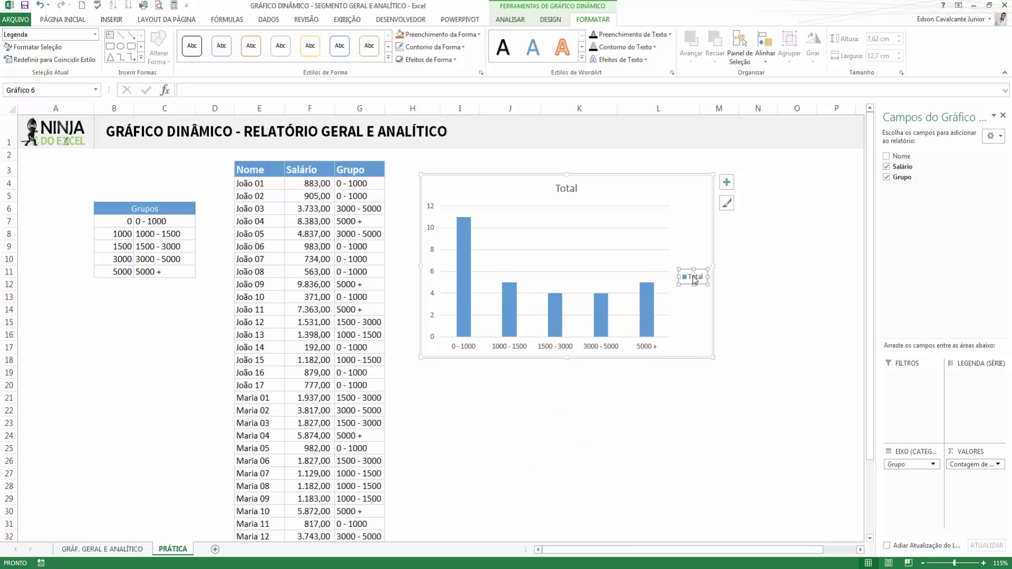
pyautogui.press('Delete')
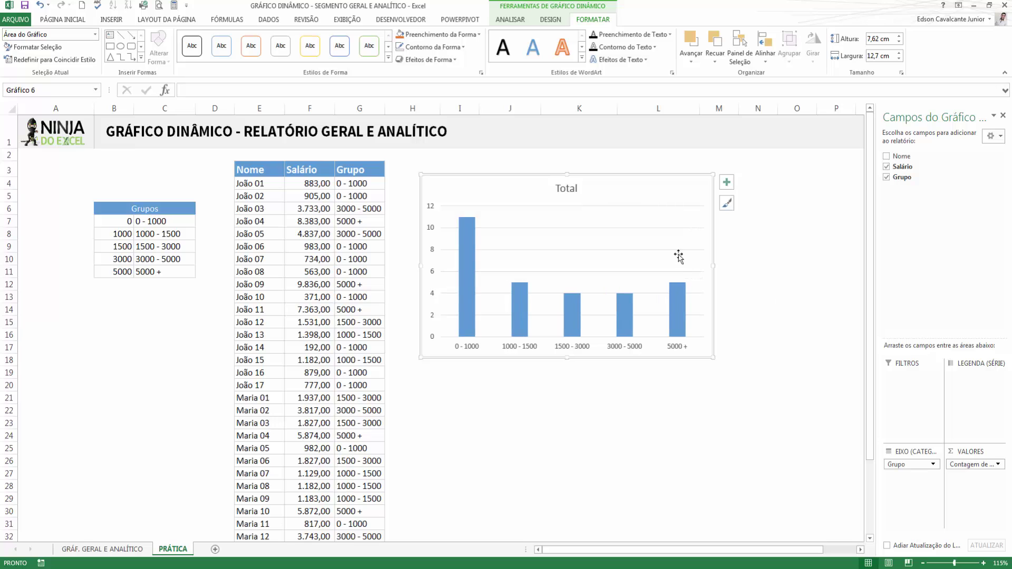
pyautogui.click(434, 209)
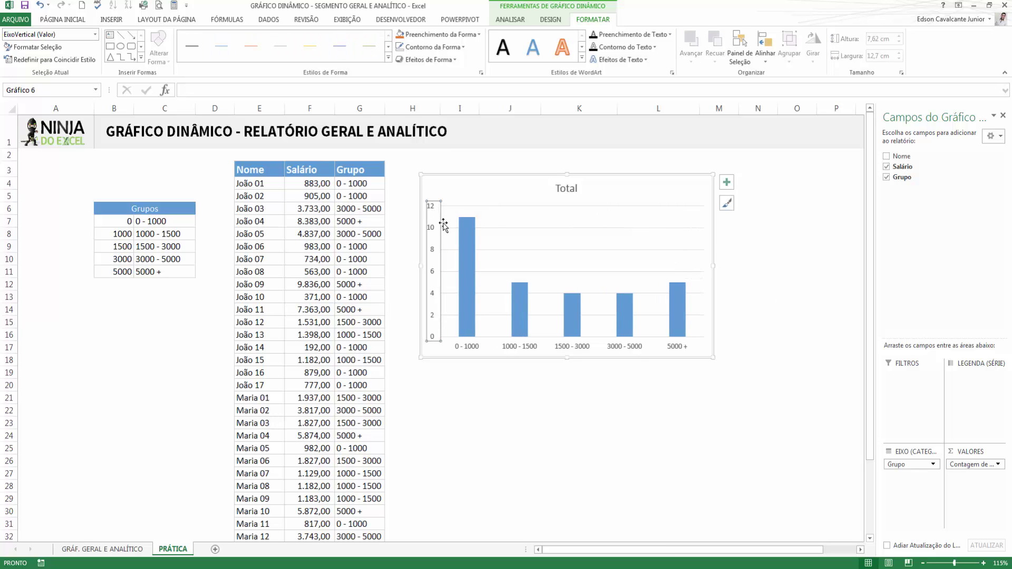
pyautogui.press('Delete')
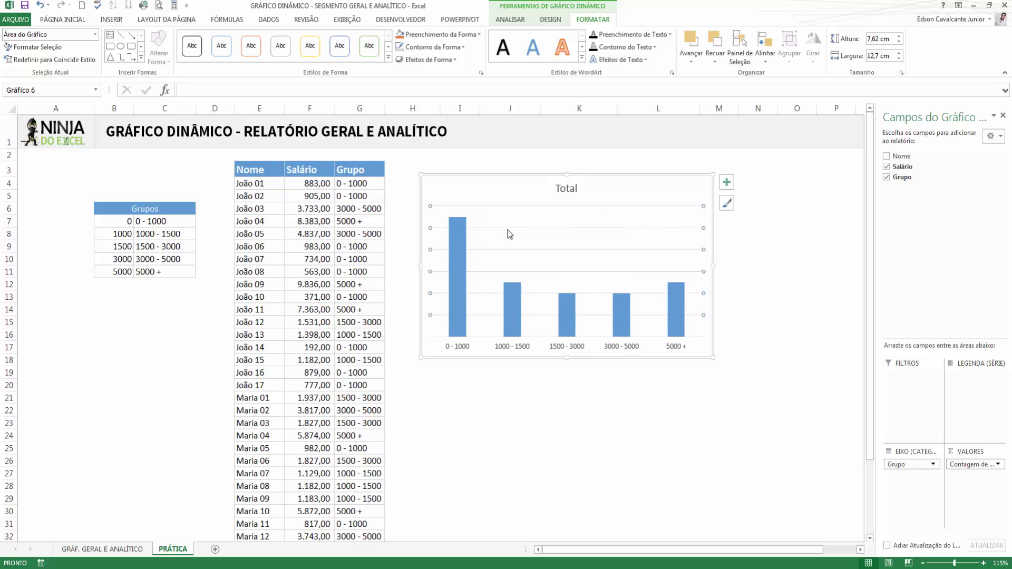
# Delete the chart's horizontal gridlines and change the chart title to "Relatório de Salários"
pyautogui.press('Delete')
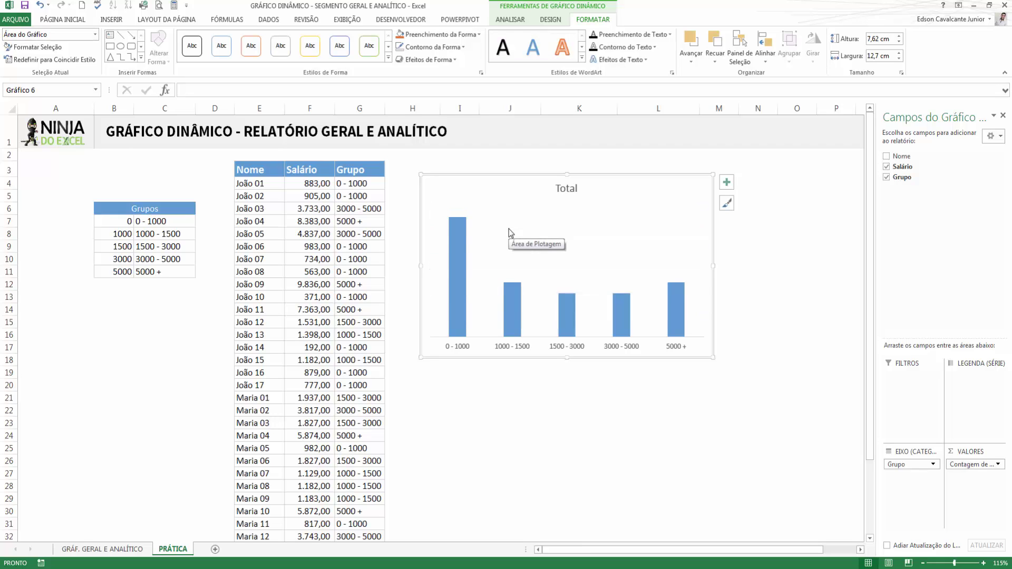
pyautogui.click(575, 190)
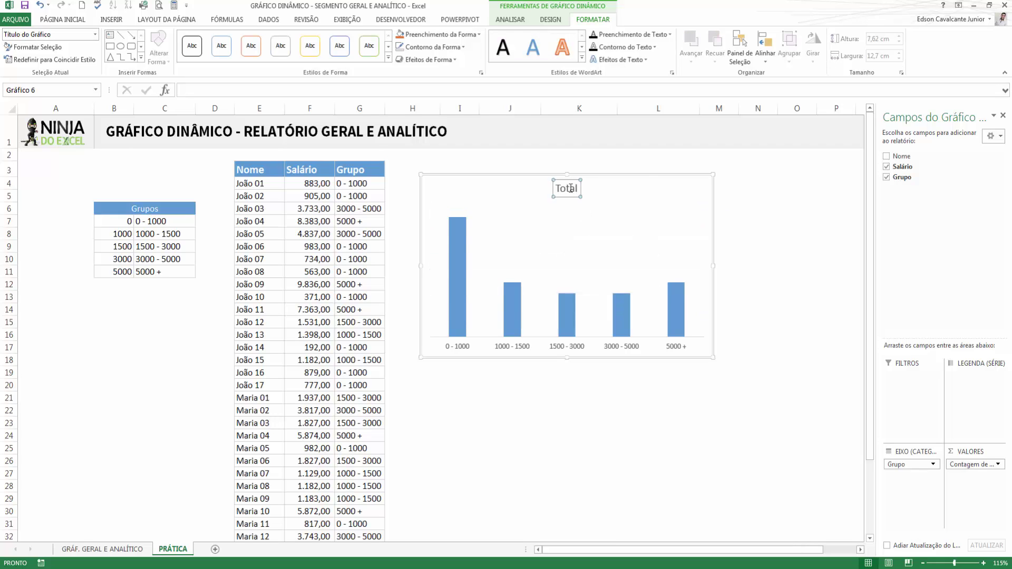
pyautogui.hotkey('ctrl', 'a')
pyautogui.write('Relatório de salário')
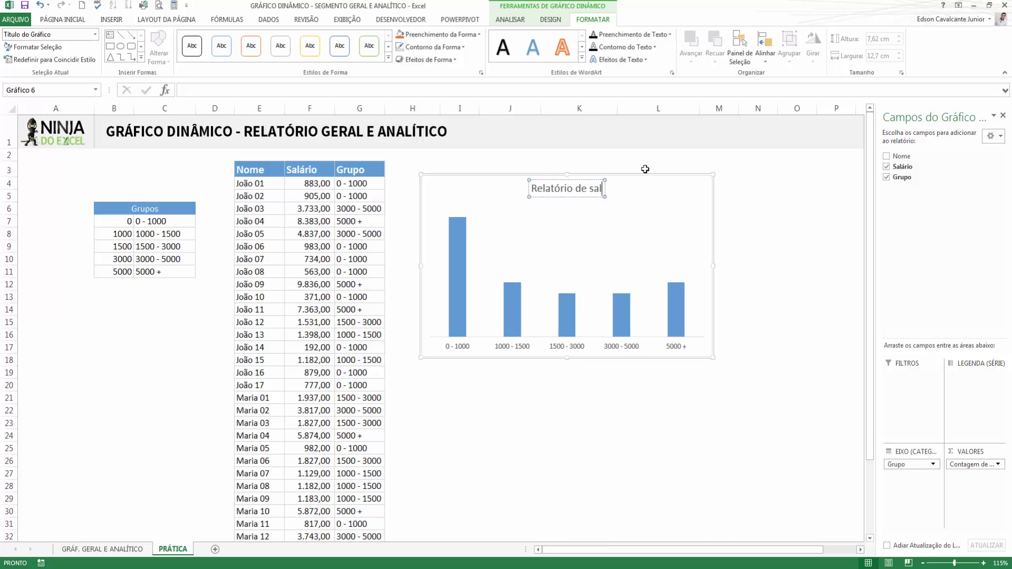
pyautogui.press('BackSpace')
pyautogui.press('BackSpace')
pyautogui.press('BackSpace')
pyautogui.press('BackSpace')
pyautogui.press('BackSpace')
pyautogui.press('BackSpace')
pyautogui.press('BackSpace')
pyautogui.write('Sal´rios')
pyautogui.press('BackSpace')
pyautogui.press('BackSpace')
pyautogui.press('BackSpace')
pyautogui.press('BackSpace')
pyautogui.press('BackSpace')
pyautogui.write('ários')
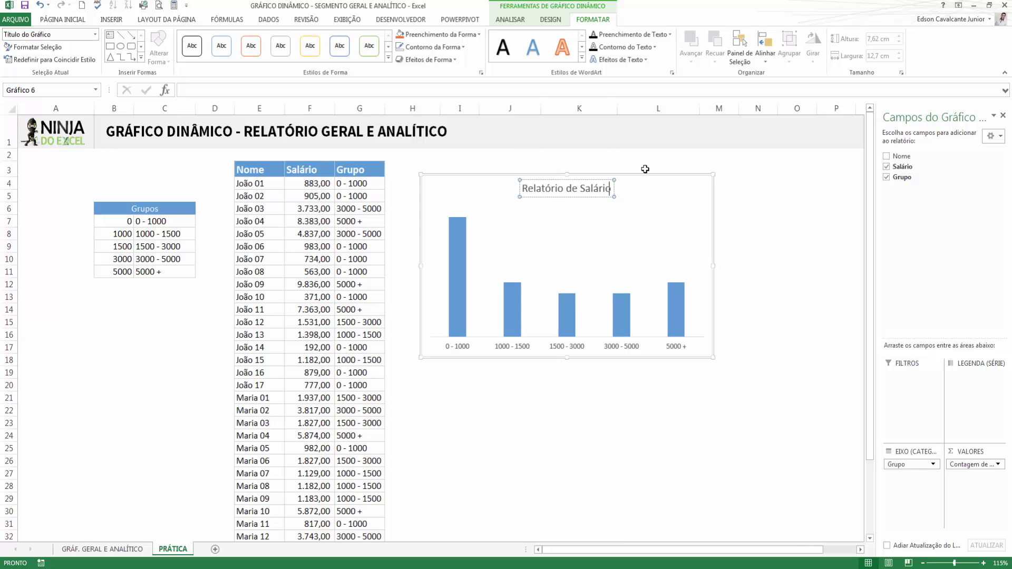
pyautogui.click(658, 152)
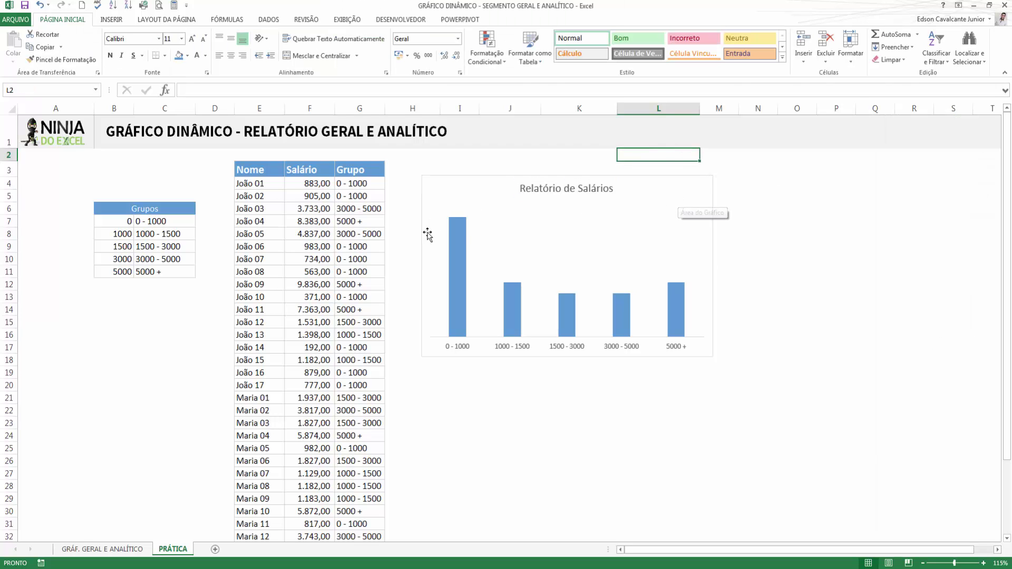
# Set the gap width of the chart's column series to 50%
pyautogui.click(488, 235)
pyautogui.click(460, 257)
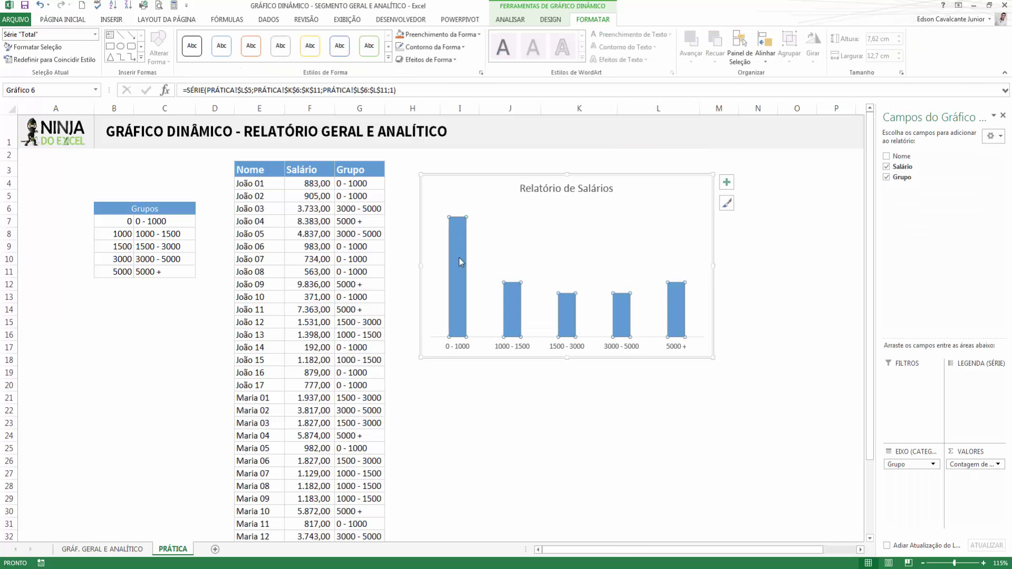
pyautogui.rightClick(459, 257)
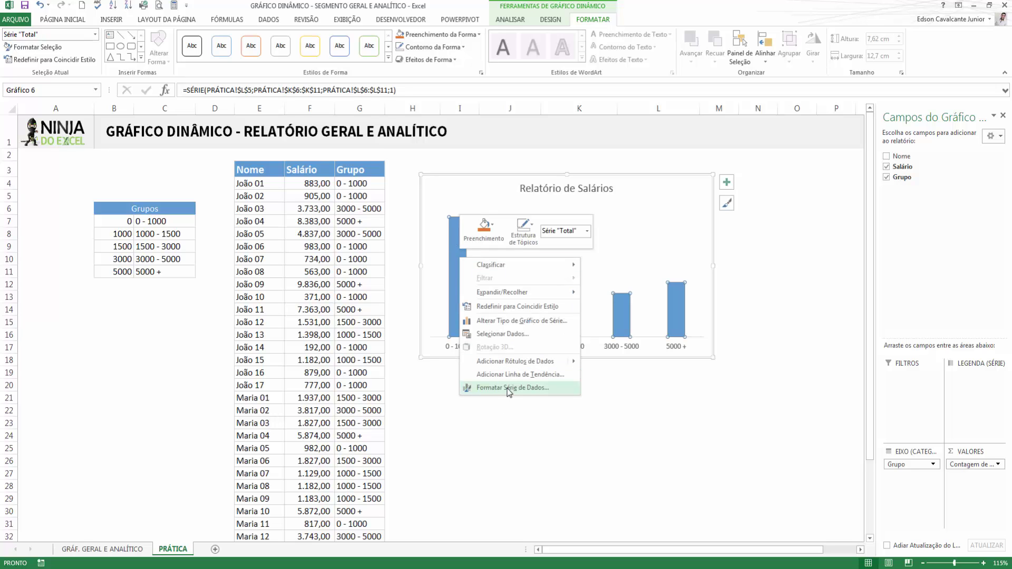
pyautogui.click(508, 388)
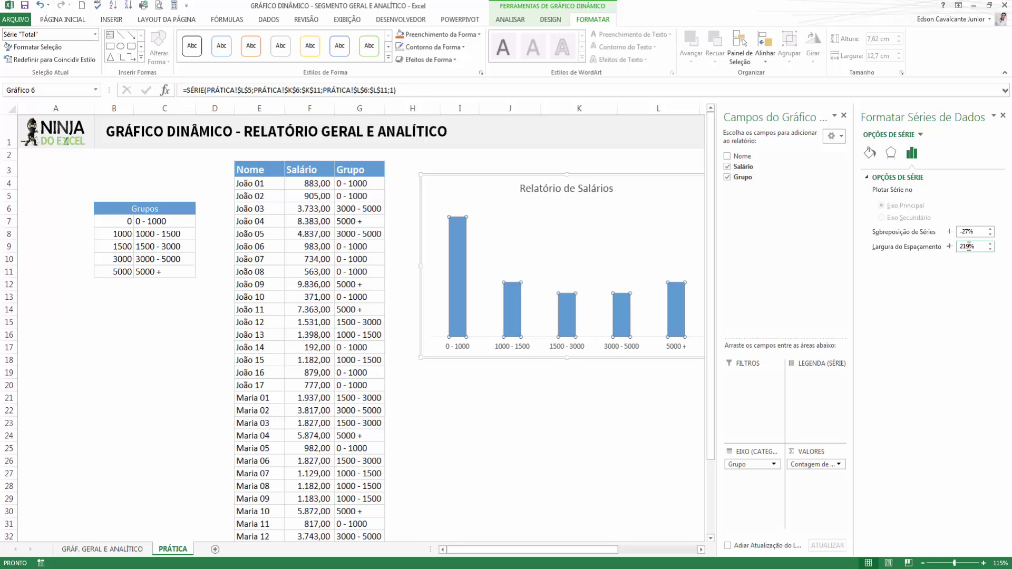
pyautogui.moveTo(968, 246); pyautogui.dragTo(936, 253)
pyautogui.press('Return')
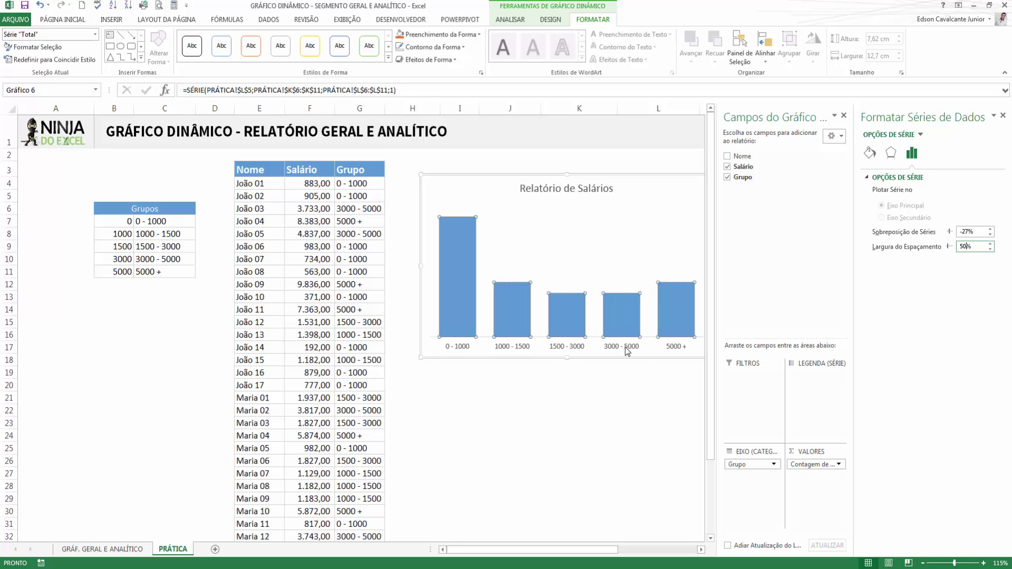
pyautogui.click(1004, 116)
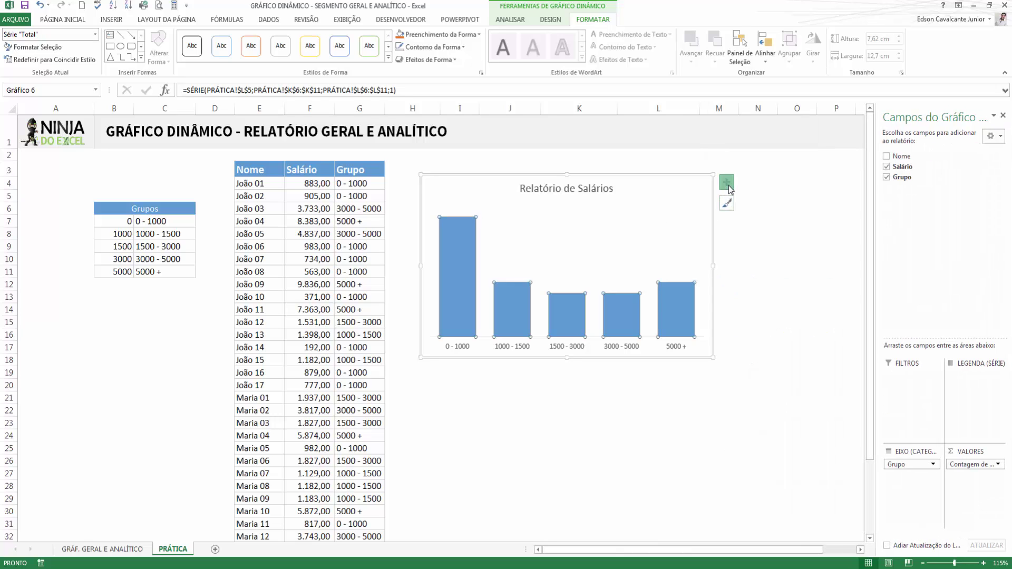
# Add data labels to the chart columns and increase the labels' font size to 10,5
pyautogui.click(727, 183)
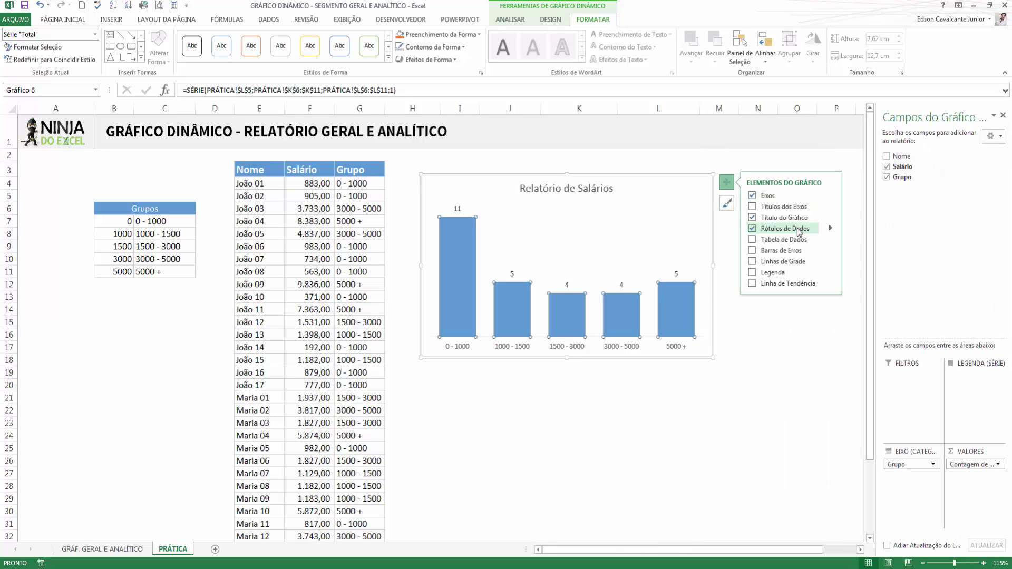
pyautogui.click(622, 285)
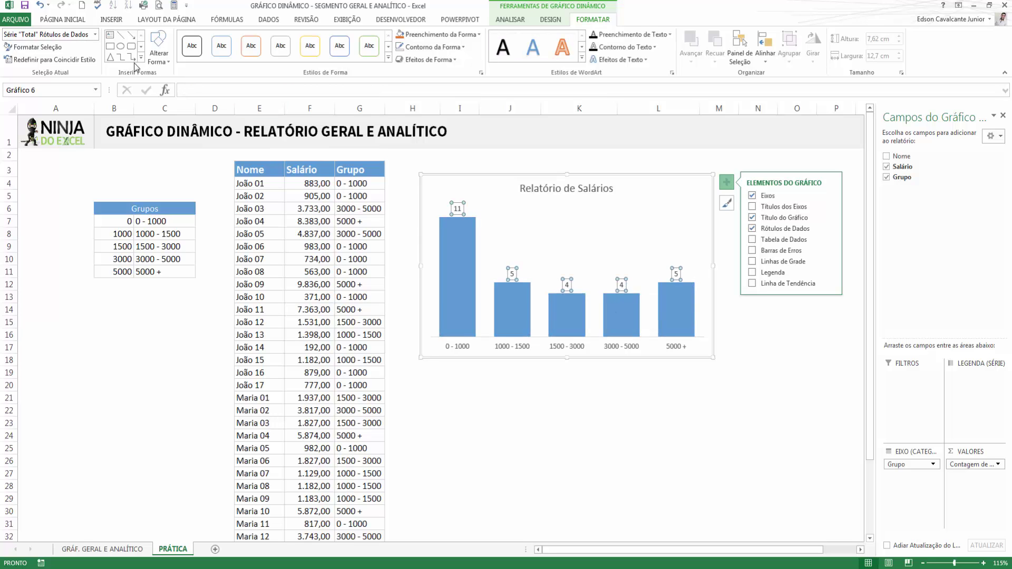
pyautogui.scroll(11, 197, 47)
pyautogui.click(194, 41)
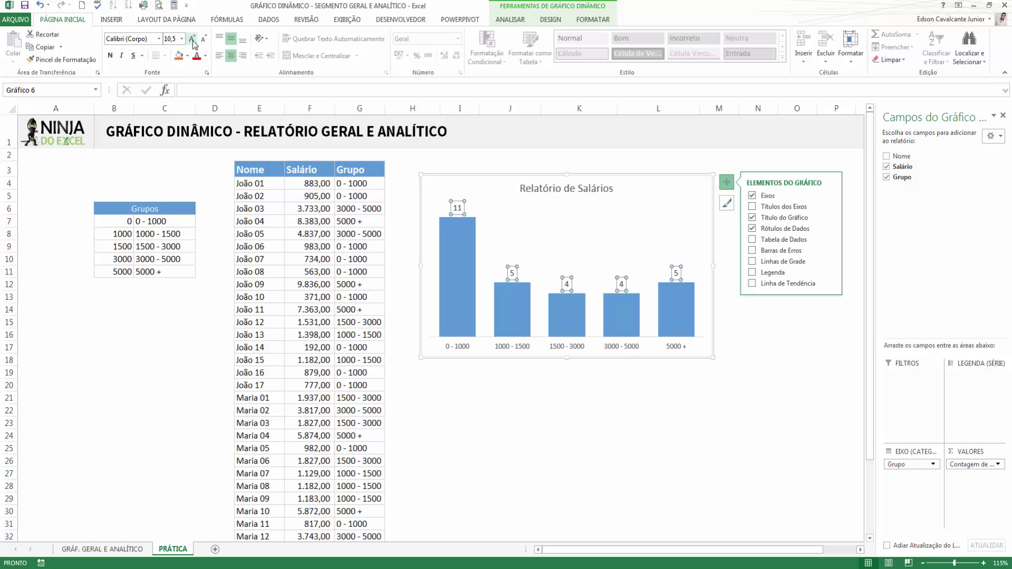
# Make the chart title bold at size 16 and move the chart below the pivot table
pyautogui.click(579, 188)
pyautogui.click(109, 46)
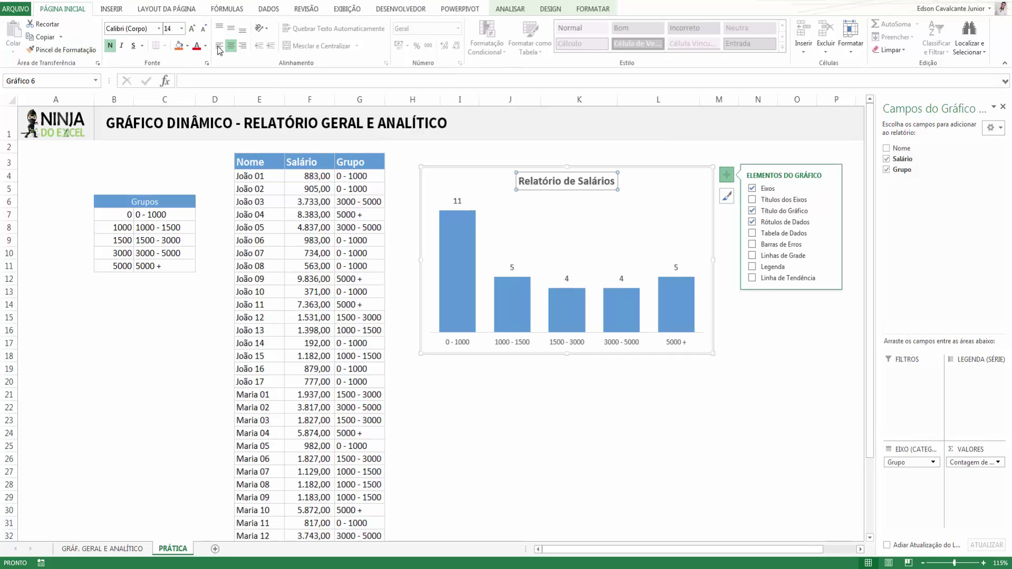
pyautogui.click(192, 29)
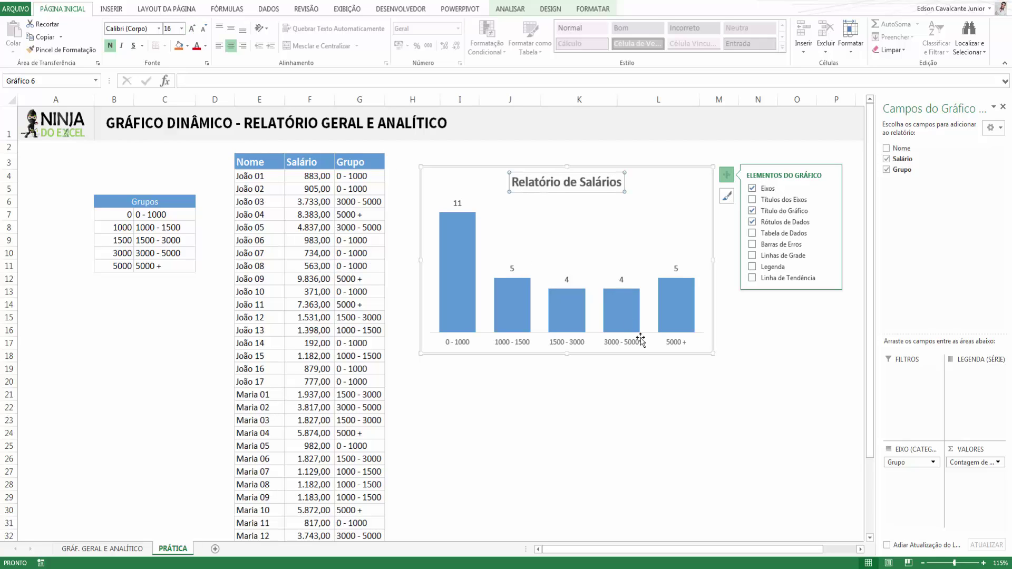
pyautogui.click(688, 378)
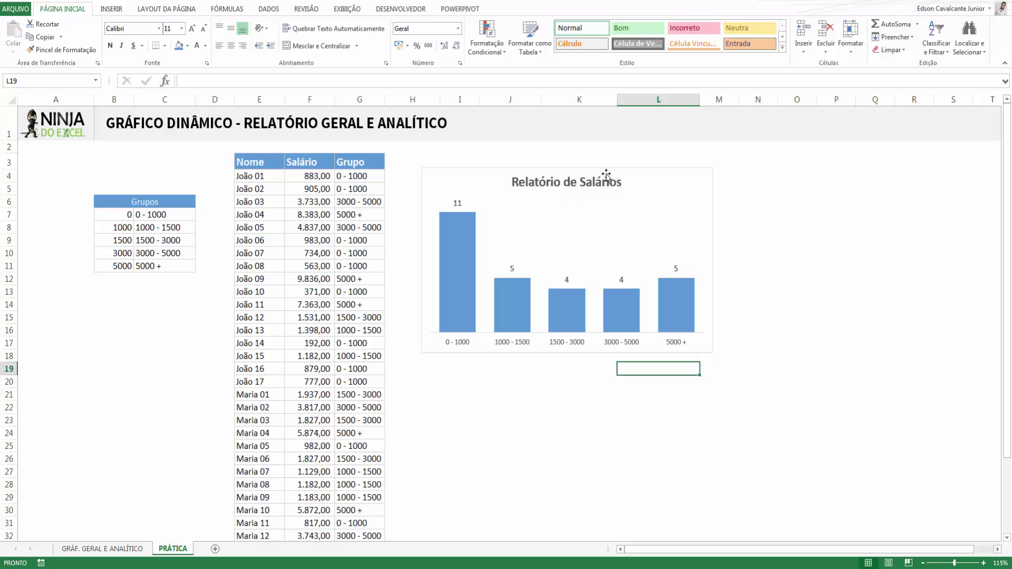
pyautogui.click(637, 174)
pyautogui.moveTo(609, 173); pyautogui.dragTo(618, 319)
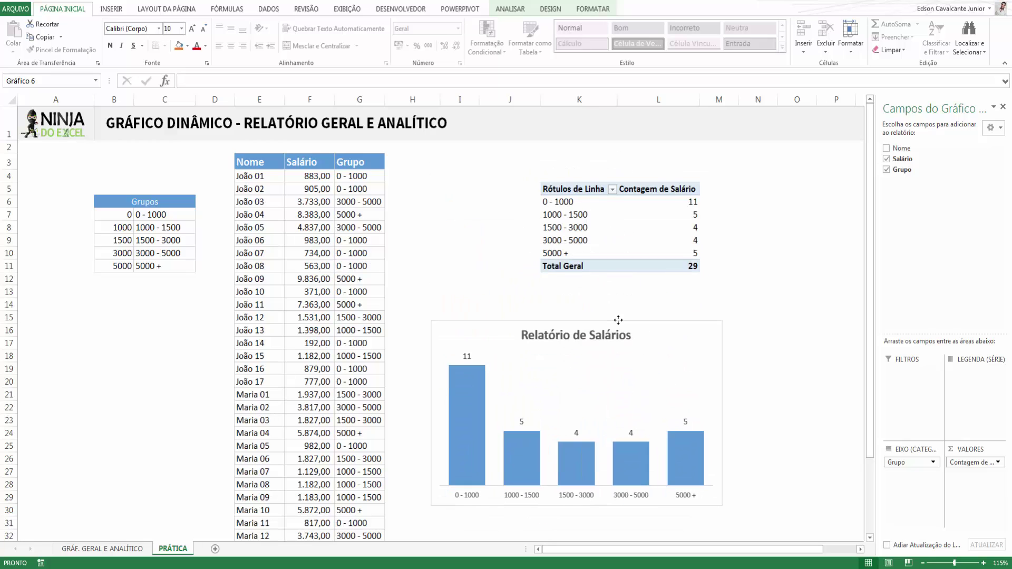
# Copy the whole salary-group pivot table to cell P5 and fit the widths of columns P and Q to their contents
pyautogui.moveTo(574, 190); pyautogui.dragTo(665, 265)
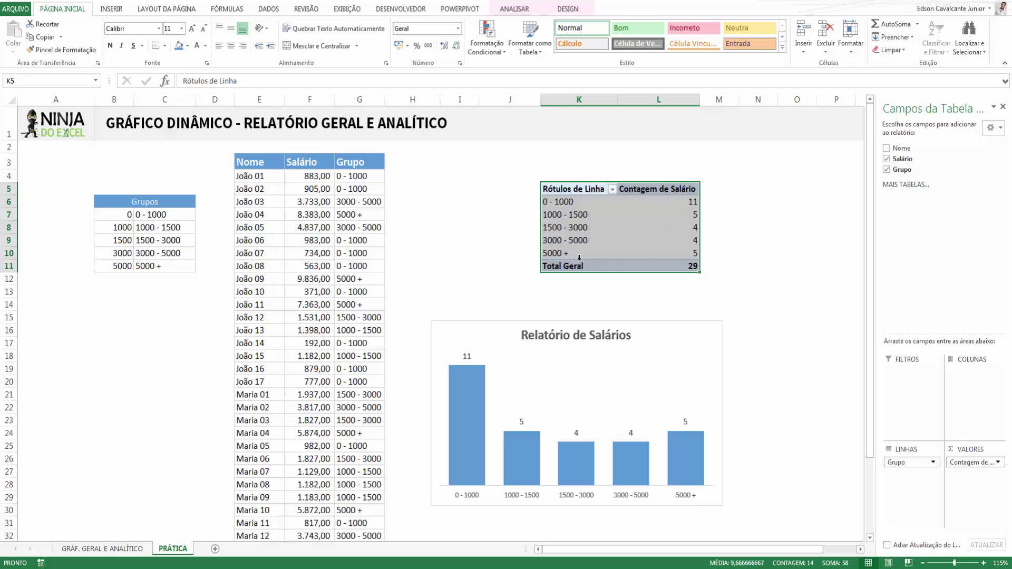
pyautogui.hotkey('ctrl', 'c')
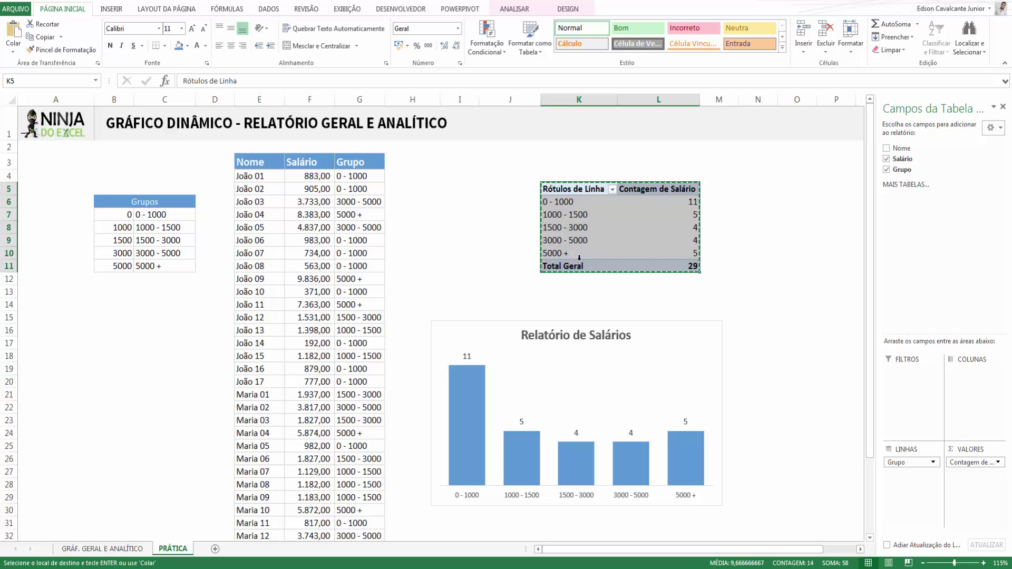
pyautogui.moveTo(823, 236); pyautogui.dragTo(765, 198)
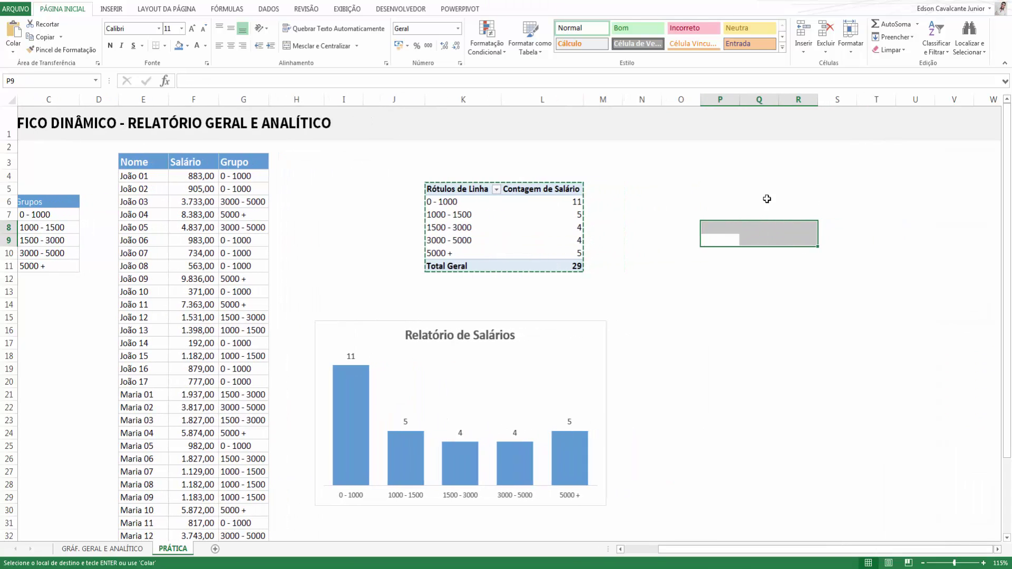
pyautogui.click(716, 188)
pyautogui.hotkey('ctrl', 'v')
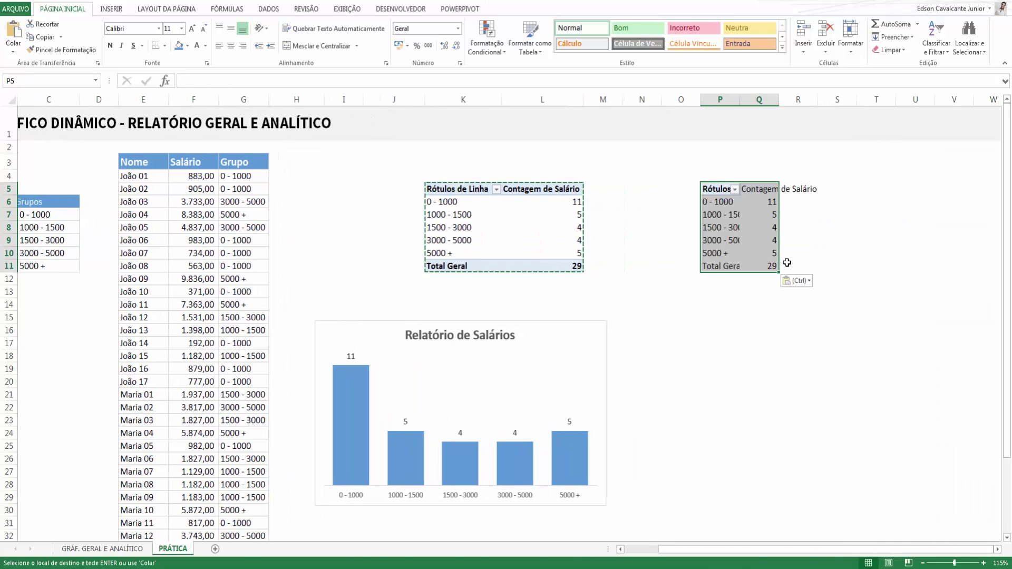
pyautogui.moveTo(720, 99); pyautogui.dragTo(760, 99)
pyautogui.doubleClick(741, 99)
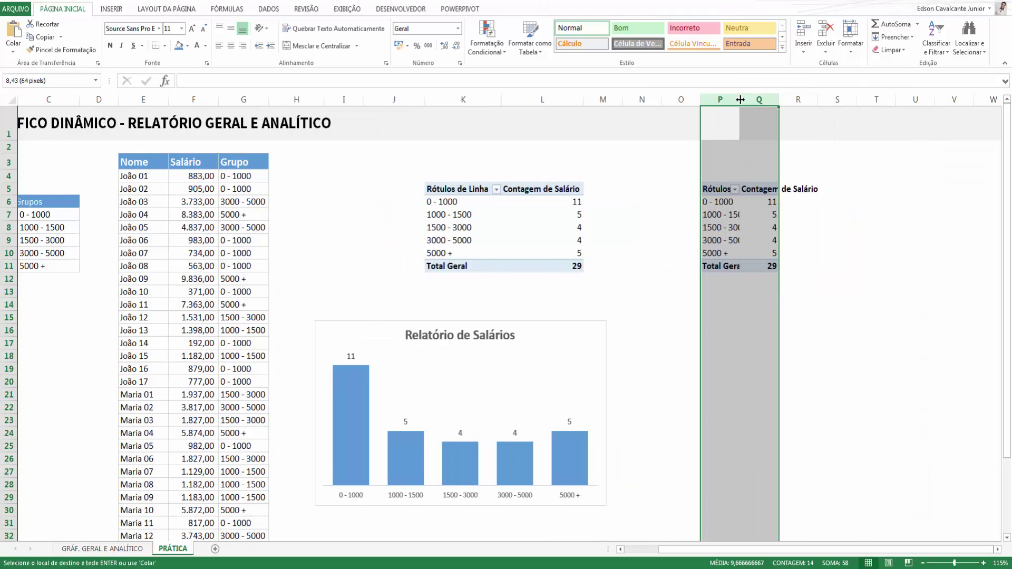
# In the copied pivot table, move Grupo to the report filter and add Nome as the row field
pyautogui.click(532, 217)
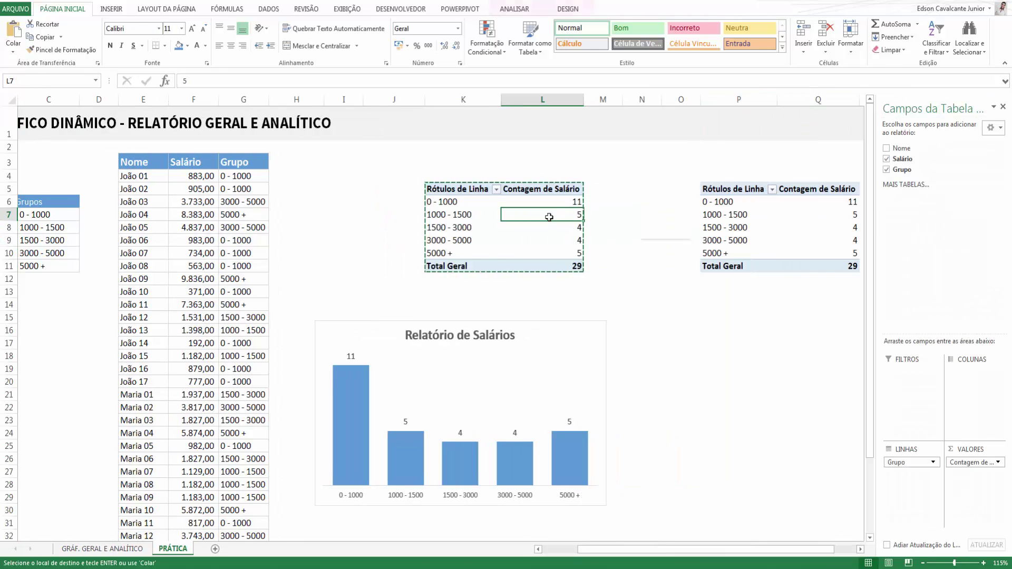
pyautogui.click(773, 228)
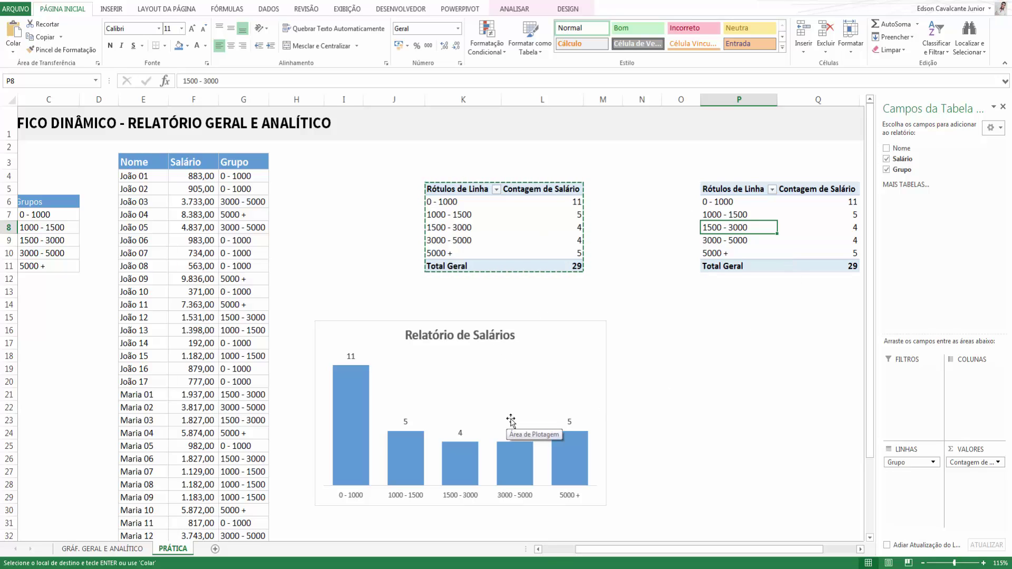
pyautogui.click(859, 549)
pyautogui.click(860, 549)
pyautogui.click(860, 549)
pyautogui.click(682, 230)
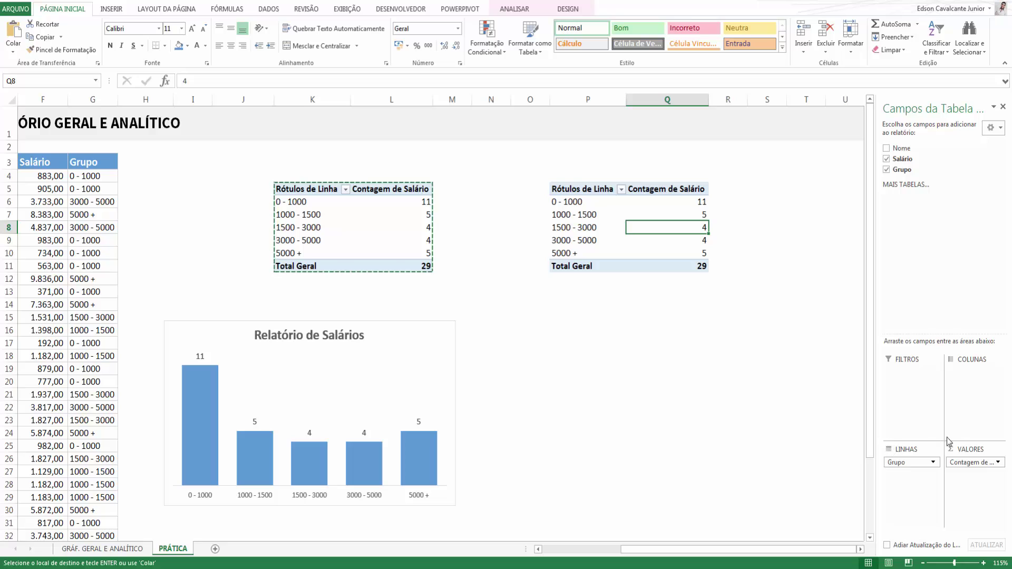
pyautogui.moveTo(907, 462); pyautogui.dragTo(929, 396)
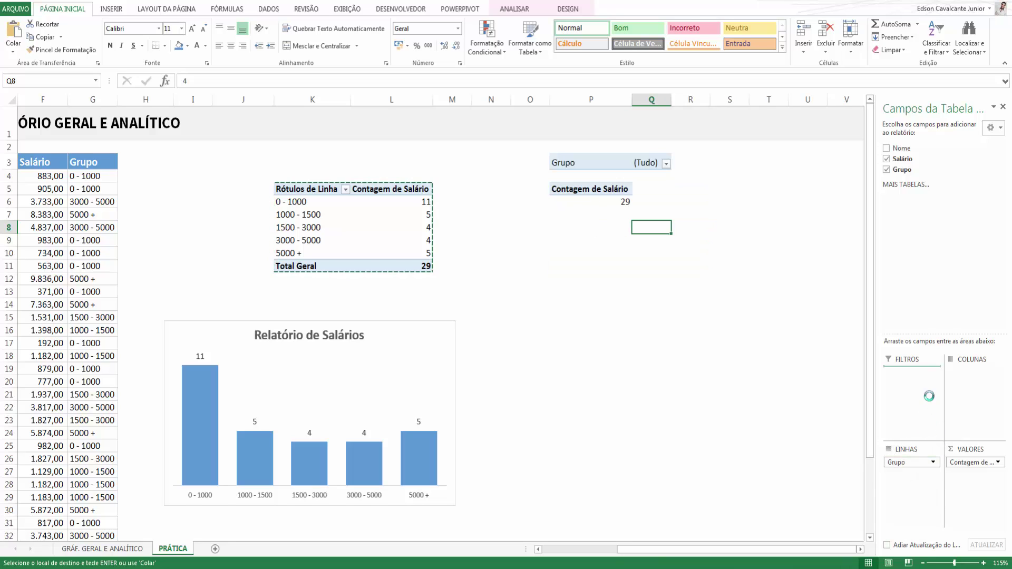
pyautogui.click(667, 164)
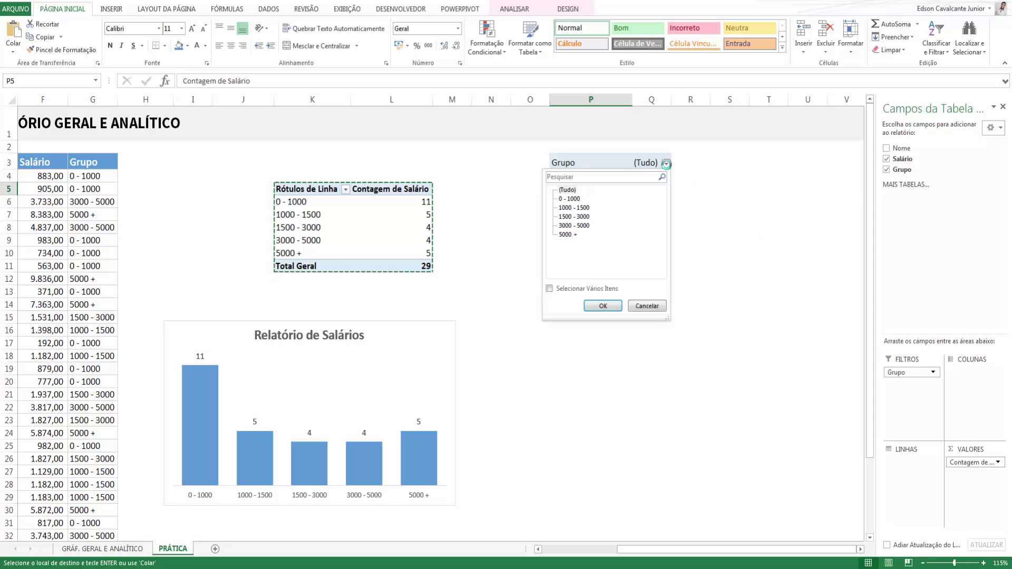
pyautogui.click(646, 305)
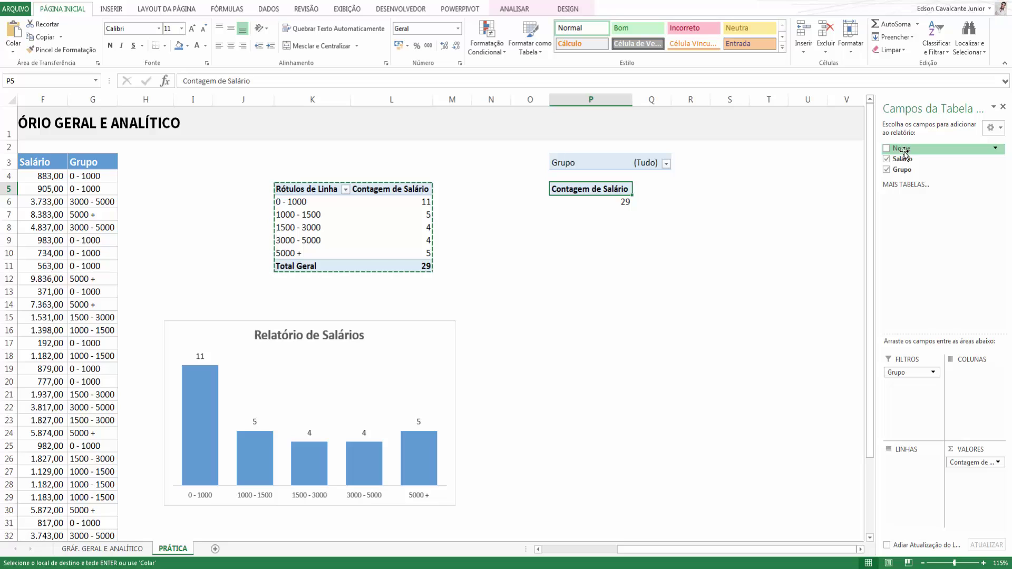
pyautogui.moveTo(904, 152); pyautogui.dragTo(905, 474)
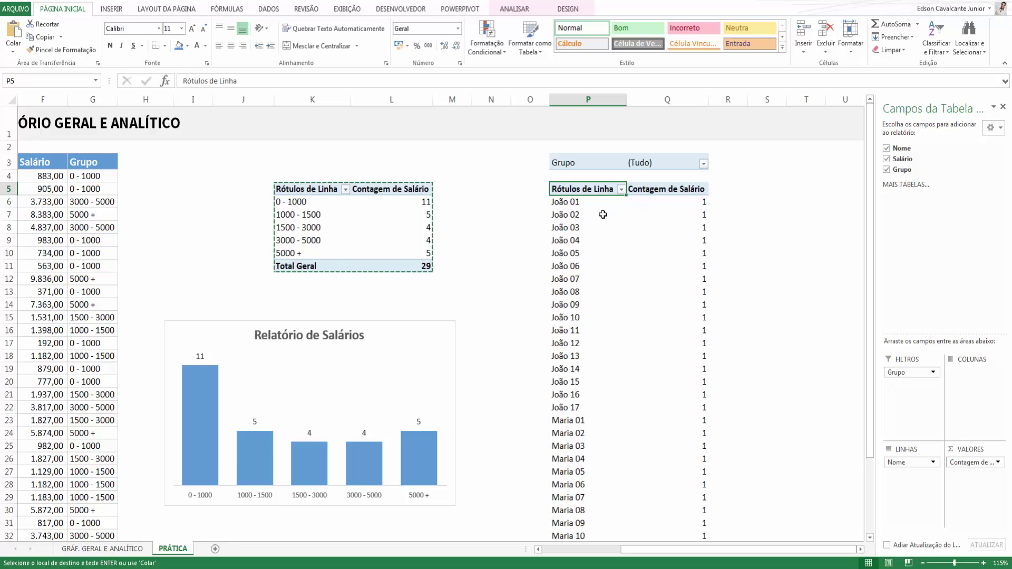
# Examine the copied pivot table's employee rows, Grupo filter and salary count column
pyautogui.scroll(-2, 595, 261)
pyautogui.scroll(-2, 596, 261)
pyautogui.scroll(3, 611, 446)
pyautogui.click(680, 164)
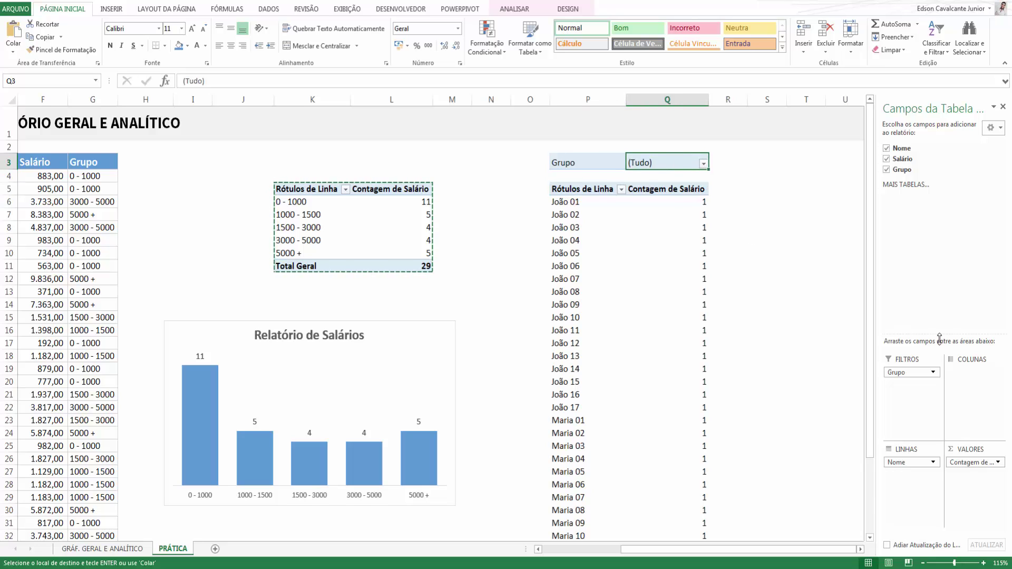
pyautogui.click(663, 192)
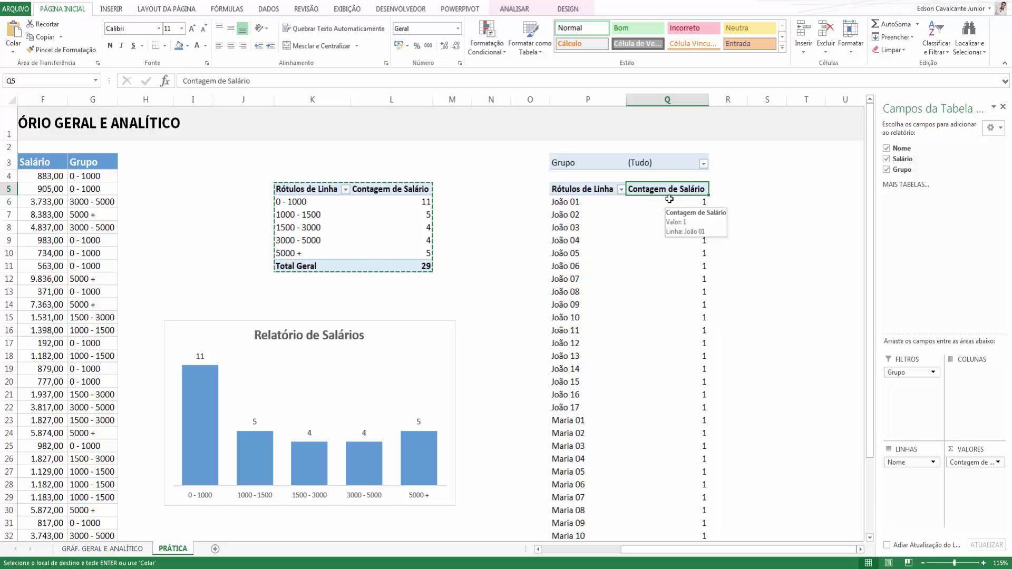
pyautogui.click(669, 199)
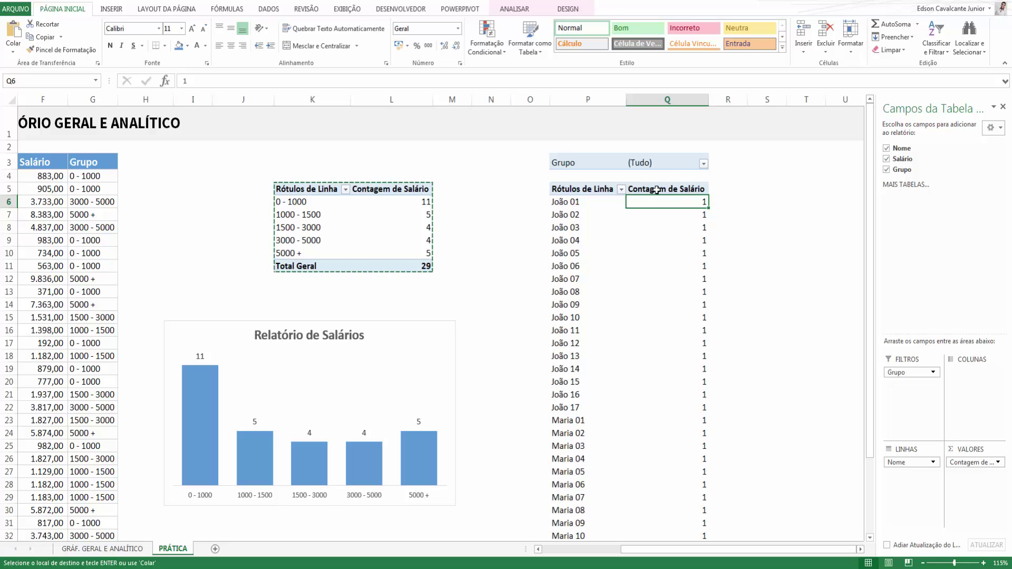
pyautogui.click(580, 204)
pyautogui.click(581, 226)
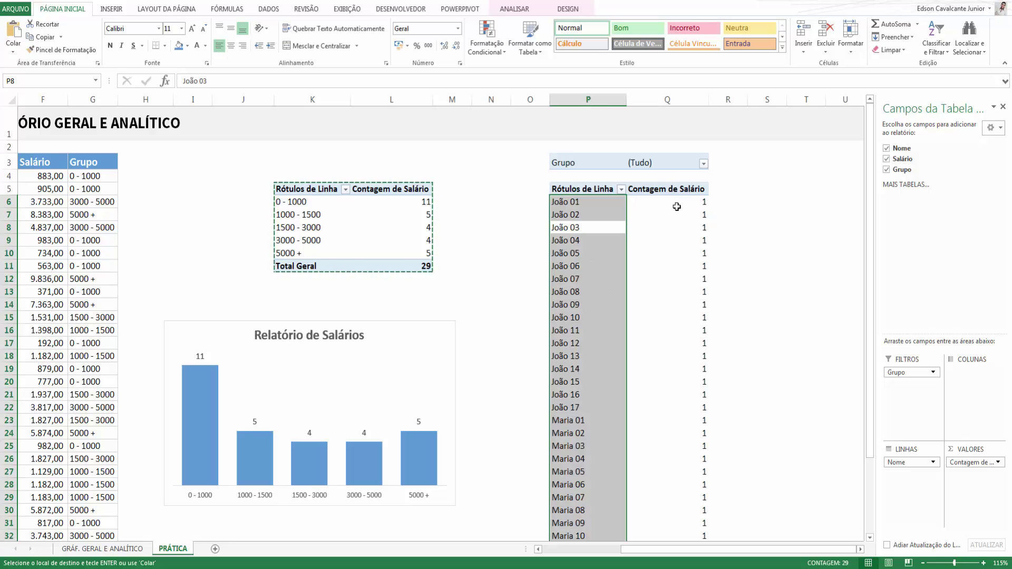
# Change the salary value field in the copied pivot table to be summarised by Soma
pyautogui.click(669, 191)
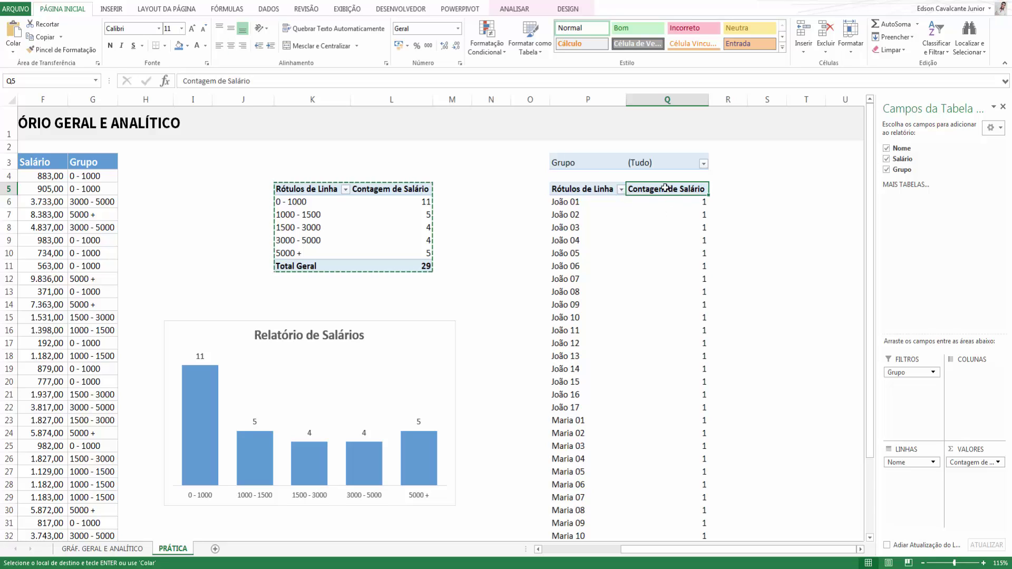
pyautogui.doubleClick(665, 187)
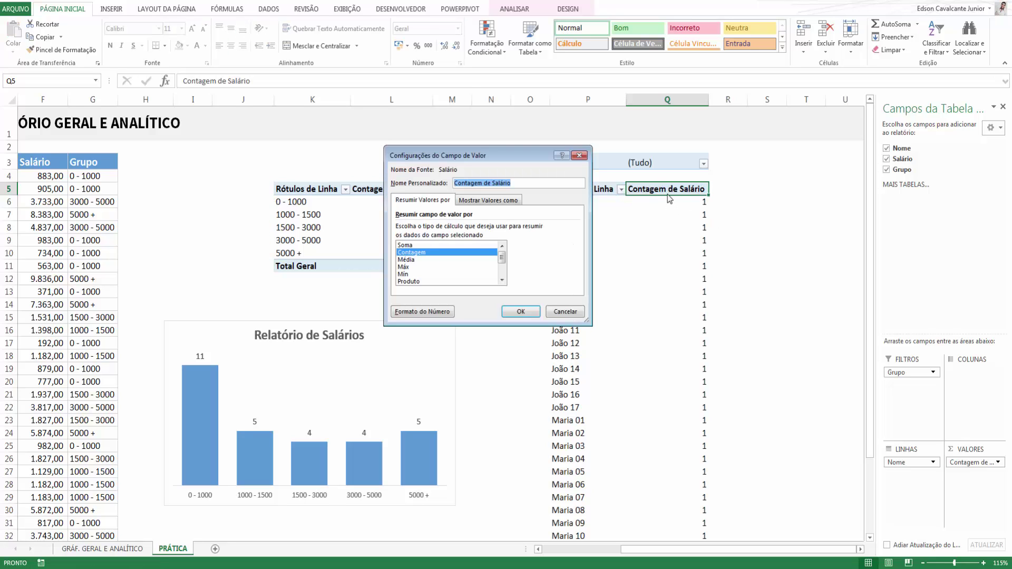
pyautogui.click(445, 245)
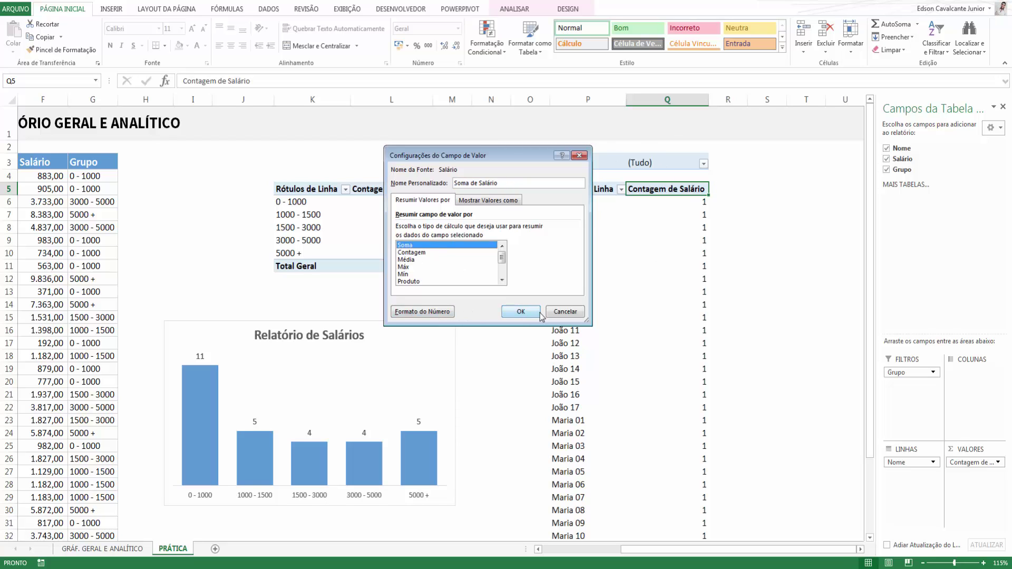
pyautogui.click(524, 313)
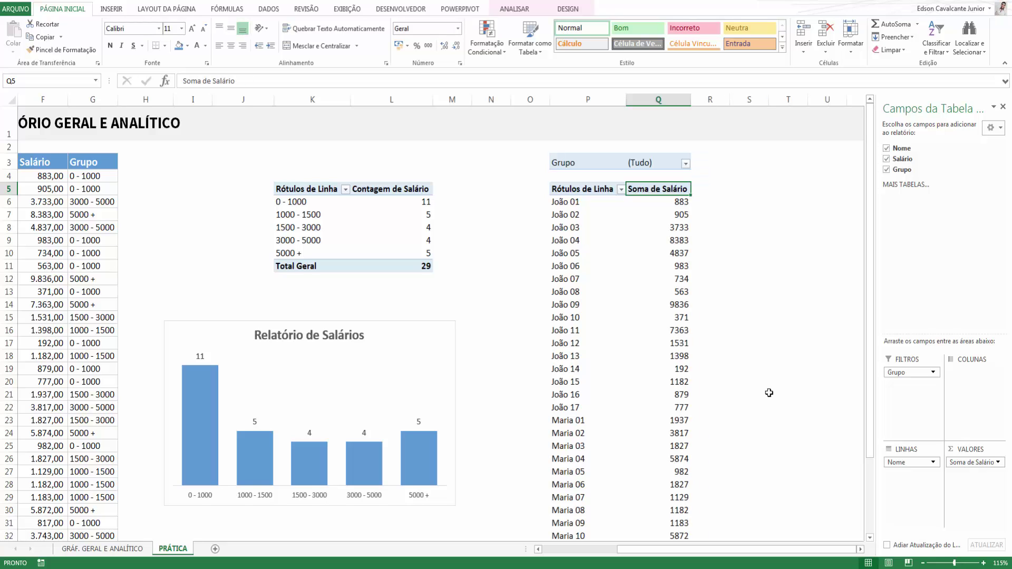
# Examine the first employees' names and their salary sums in the per-employee pivot table
pyautogui.click(580, 201)
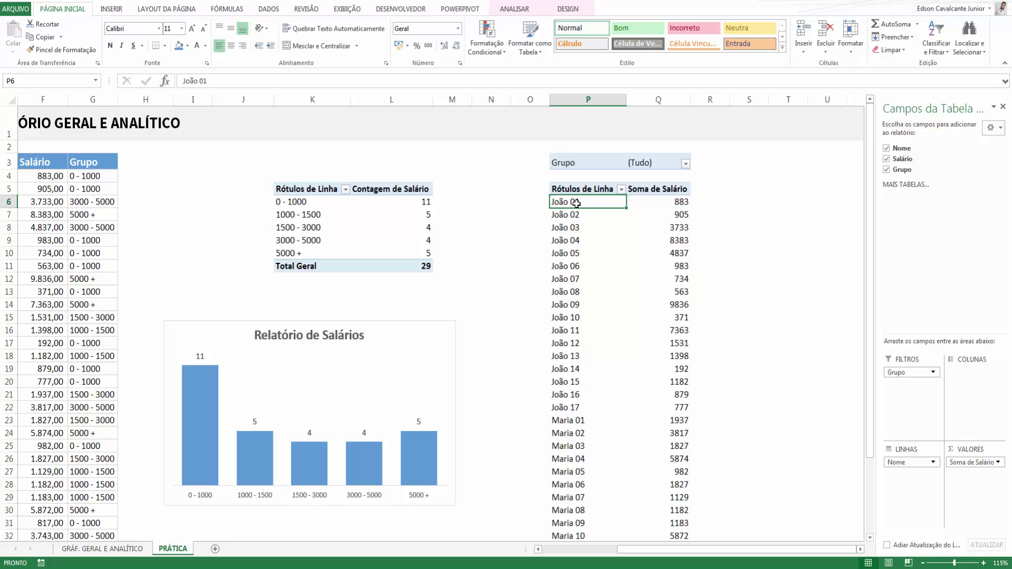
pyautogui.click(661, 205)
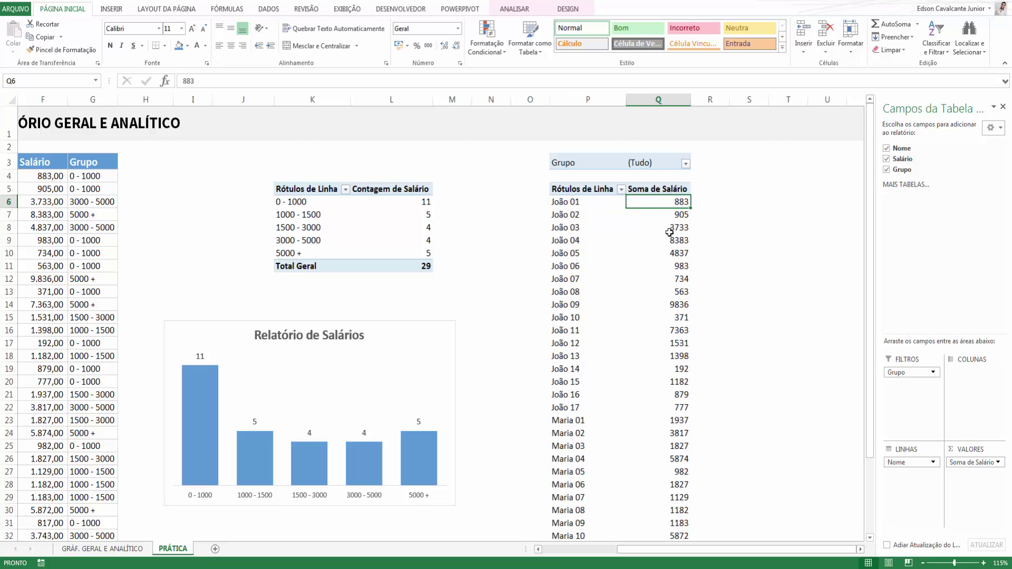
pyautogui.click(571, 217)
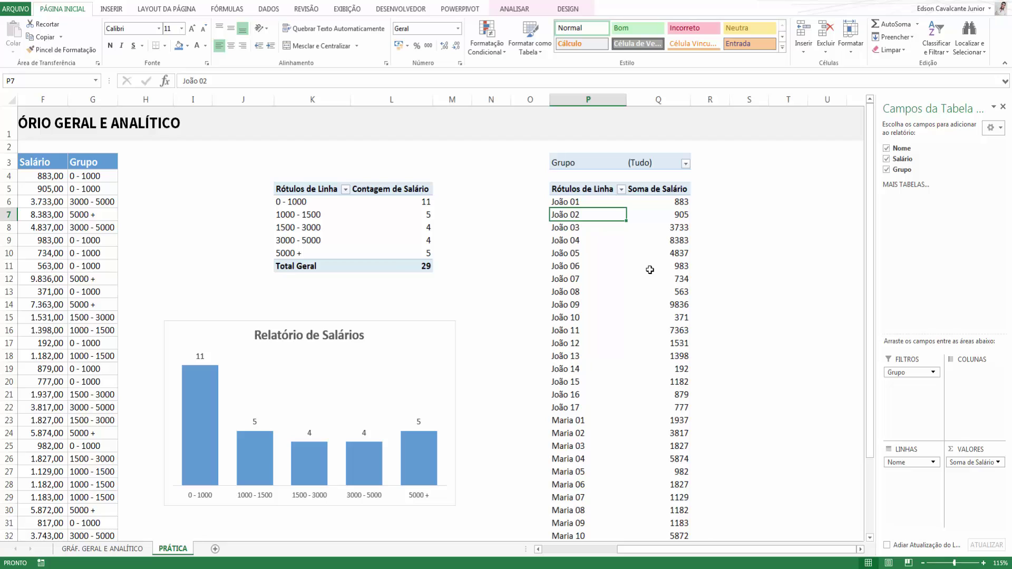
pyautogui.click(677, 216)
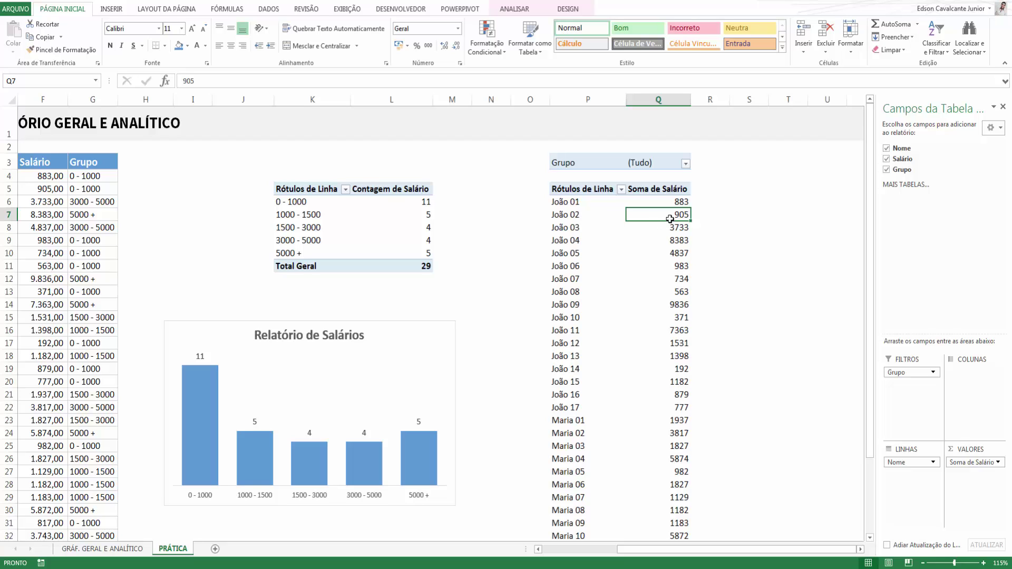
pyautogui.moveTo(669, 219)
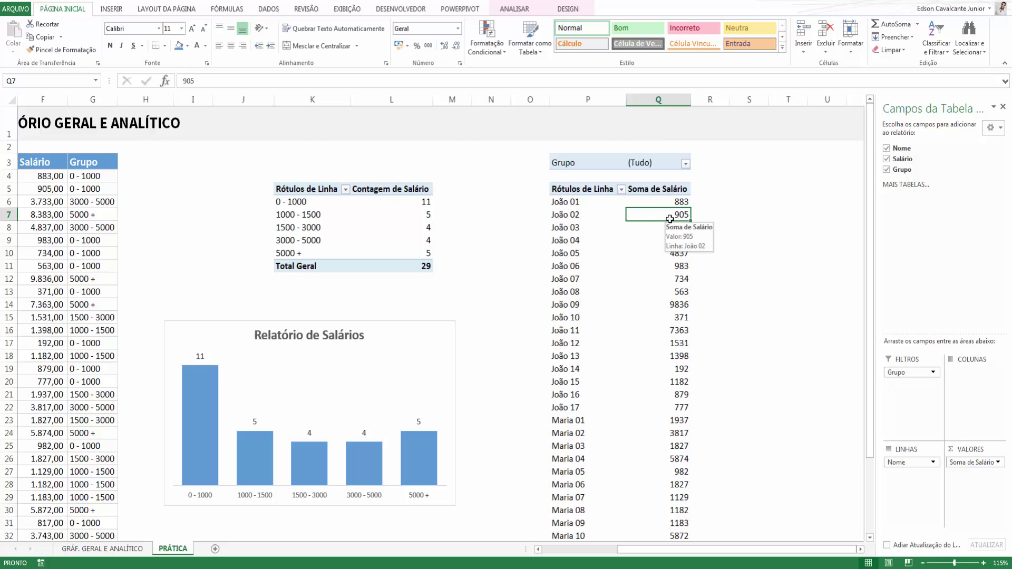
pyautogui.click(574, 202)
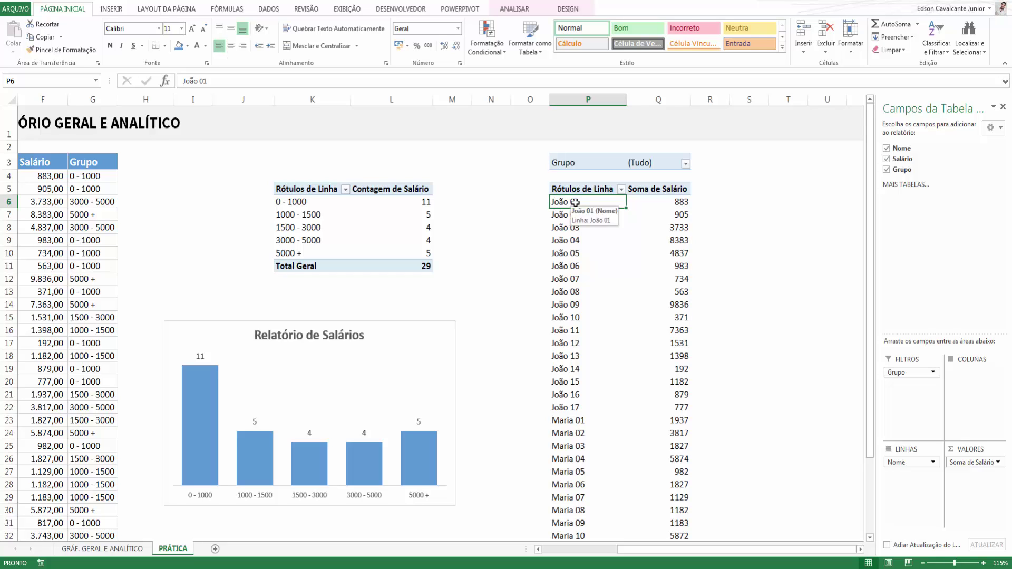
# Insert a slicer for the Grupo field, linked to the per-employee pivot table
pyautogui.click(582, 190)
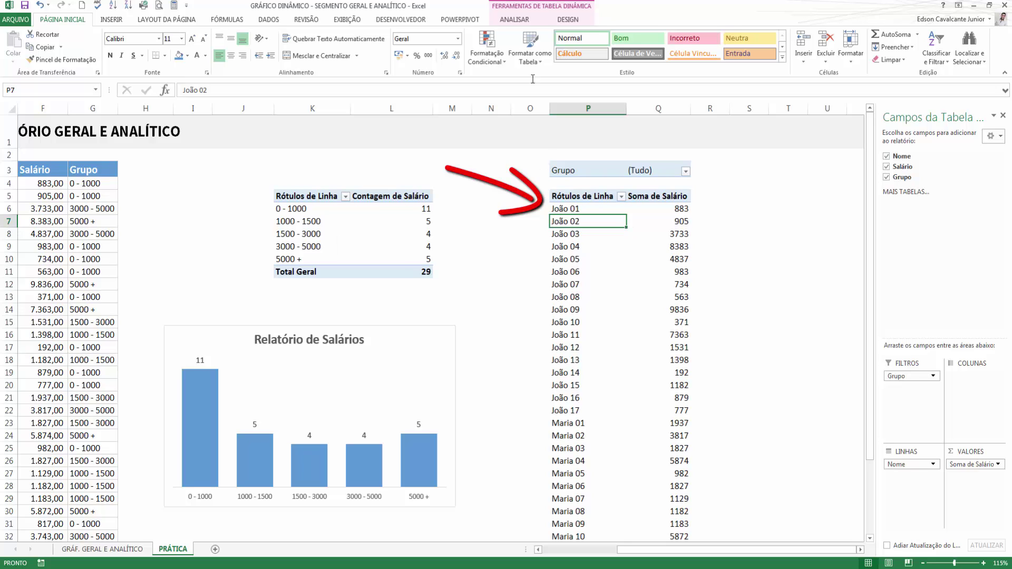
pyautogui.click(525, 20)
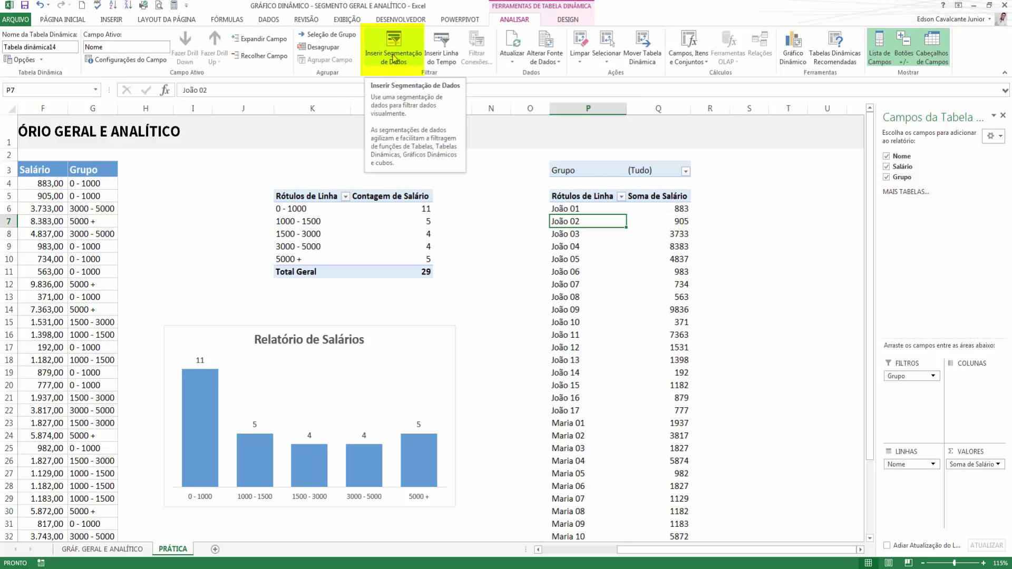
pyautogui.click(393, 59)
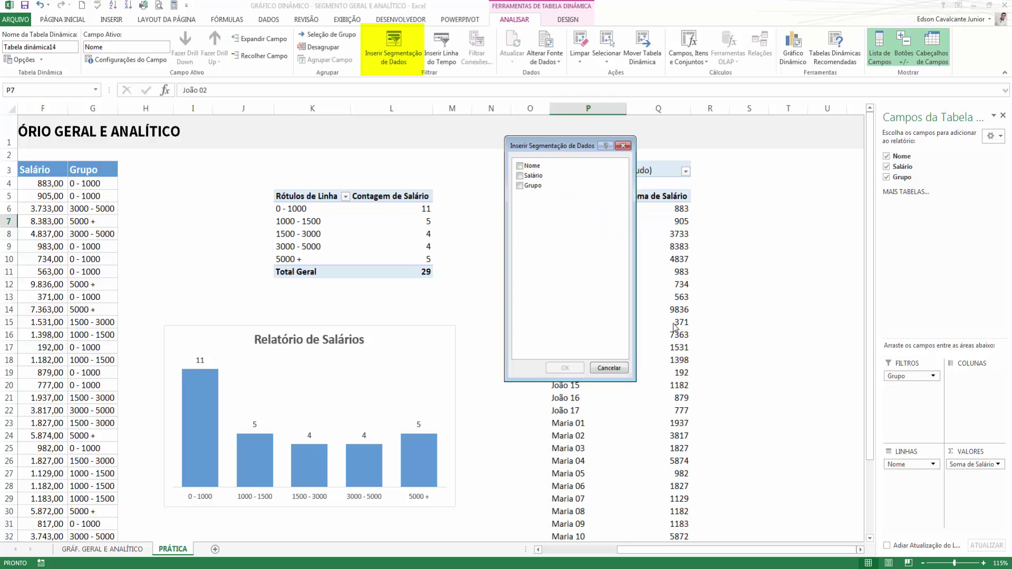
pyautogui.moveTo(553, 148); pyautogui.dragTo(529, 149)
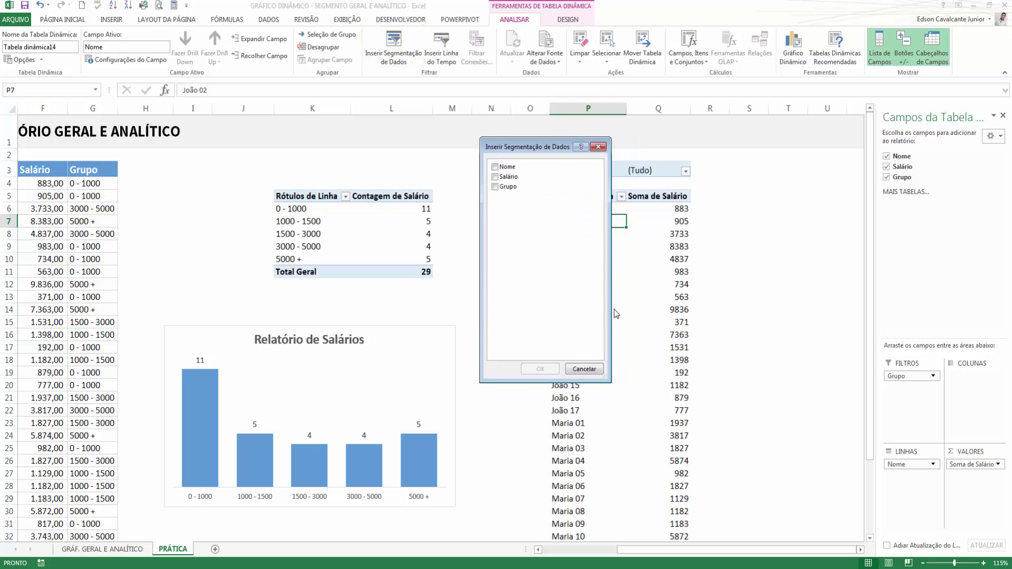
pyautogui.click(495, 187)
pyautogui.click(540, 369)
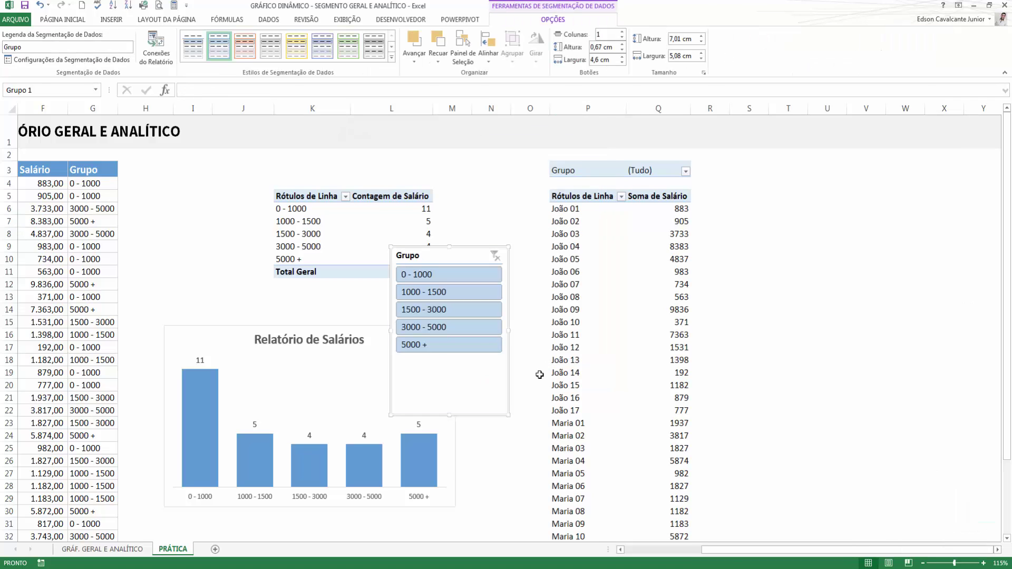
# In the Grupo slicer's settings, hide the header and turn off both marking items without data and showing items deleted from the source
pyautogui.moveTo(708, 552); pyautogui.dragTo(627, 552)
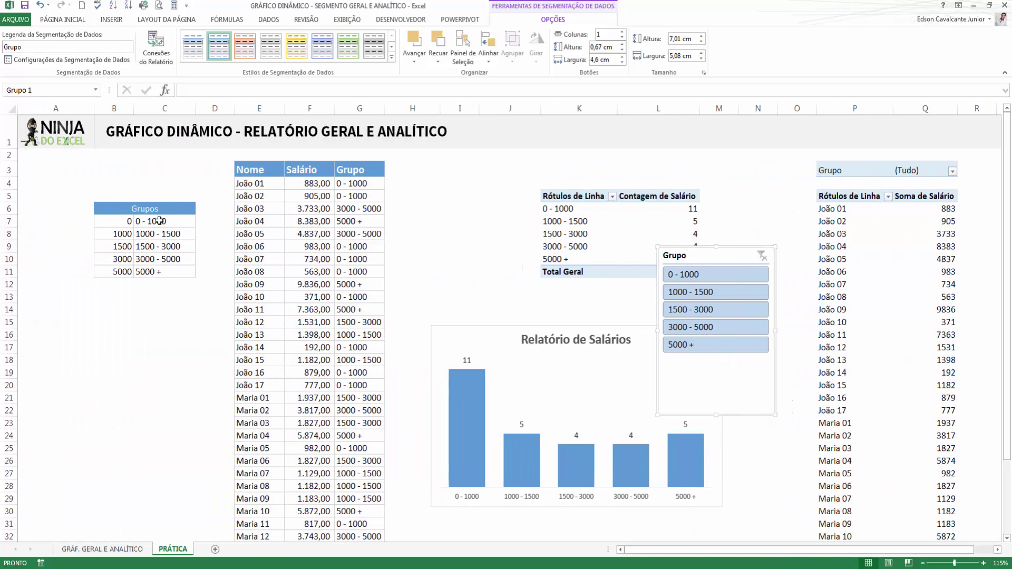
pyautogui.moveTo(705, 551); pyautogui.dragTo(726, 553)
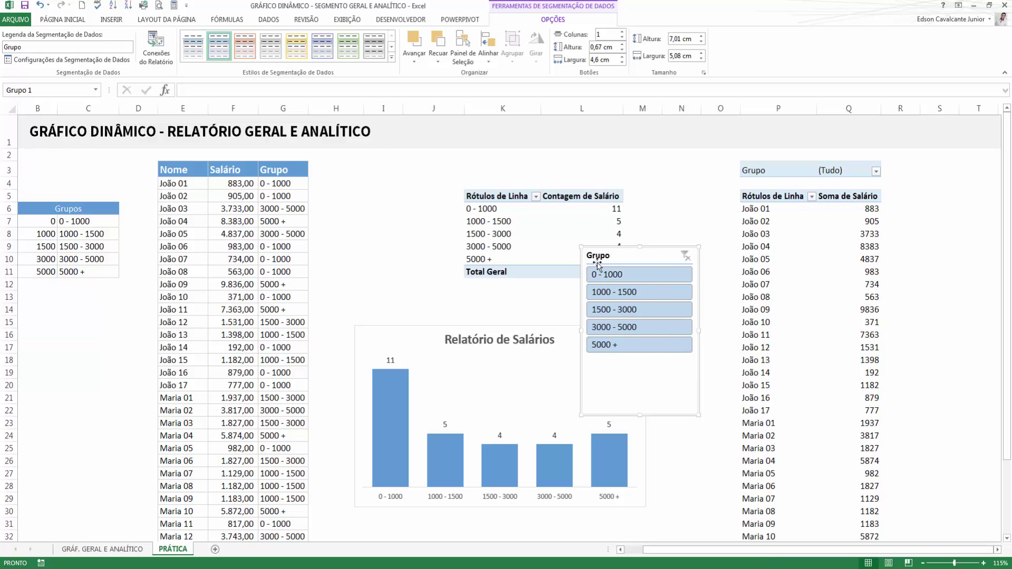
pyautogui.rightClick(665, 375)
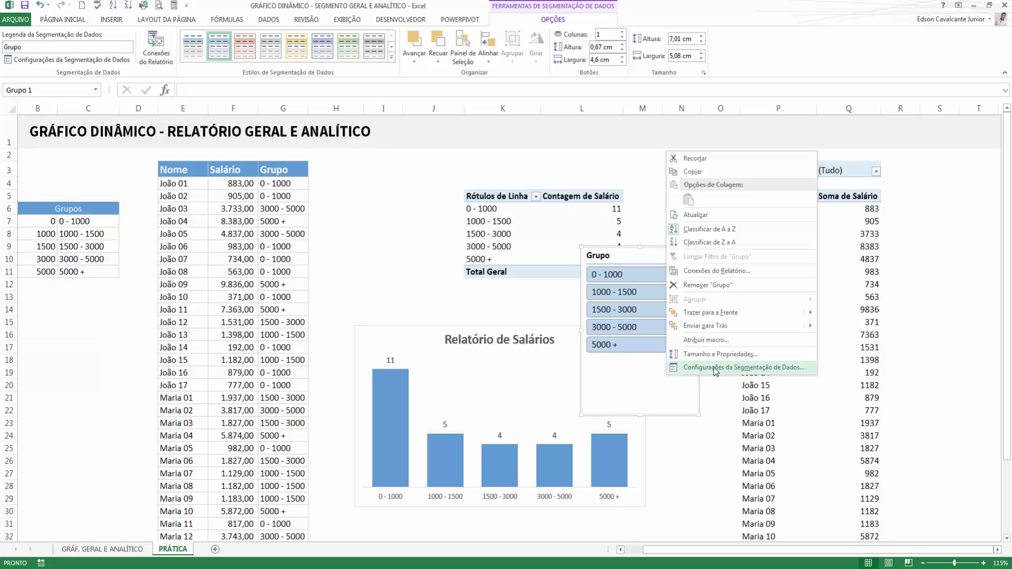
pyautogui.click(787, 368)
pyautogui.moveTo(767, 314); pyautogui.dragTo(503, 323)
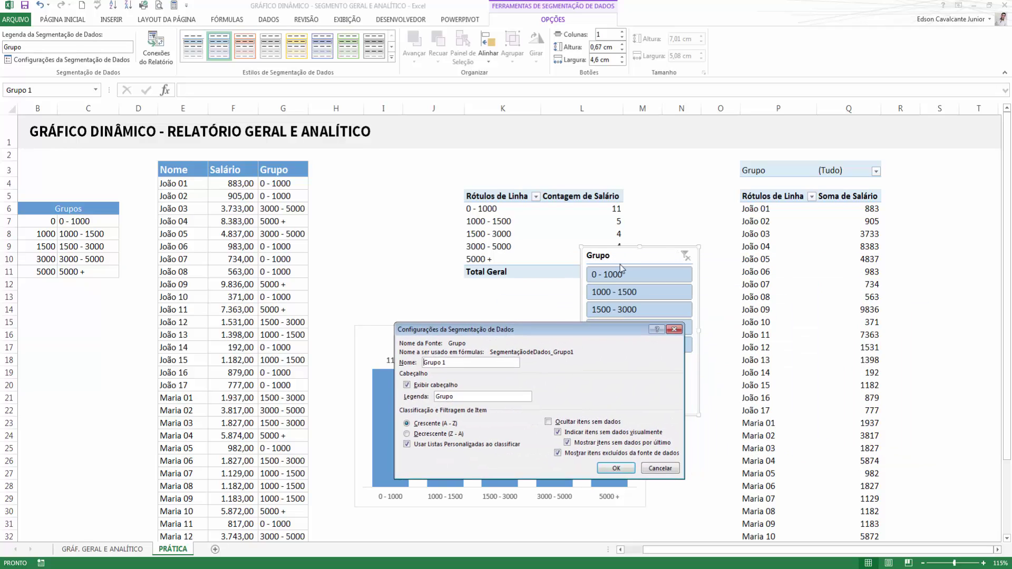
pyautogui.click(407, 386)
pyautogui.click(558, 432)
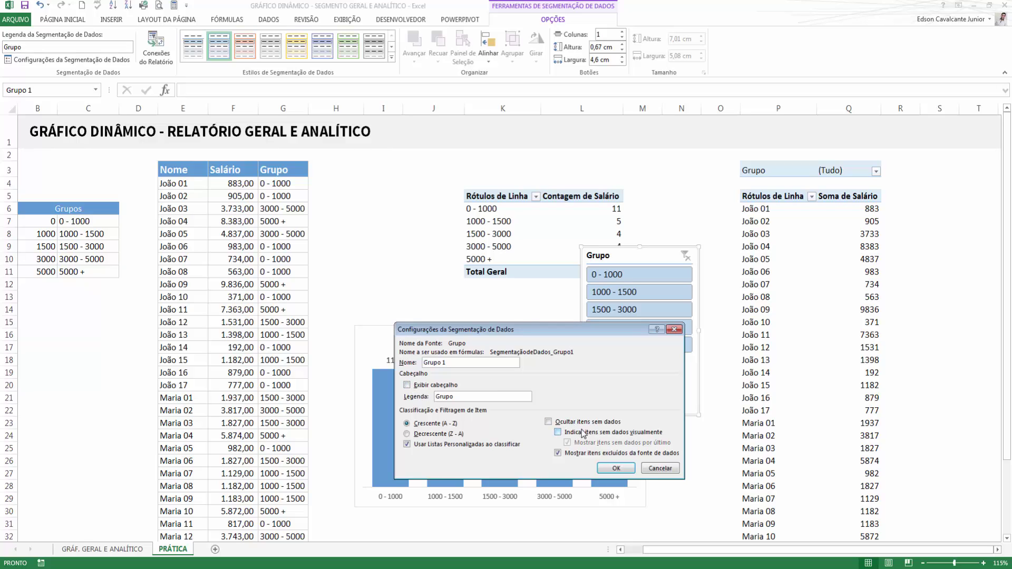
pyautogui.click(557, 453)
pyautogui.click(620, 470)
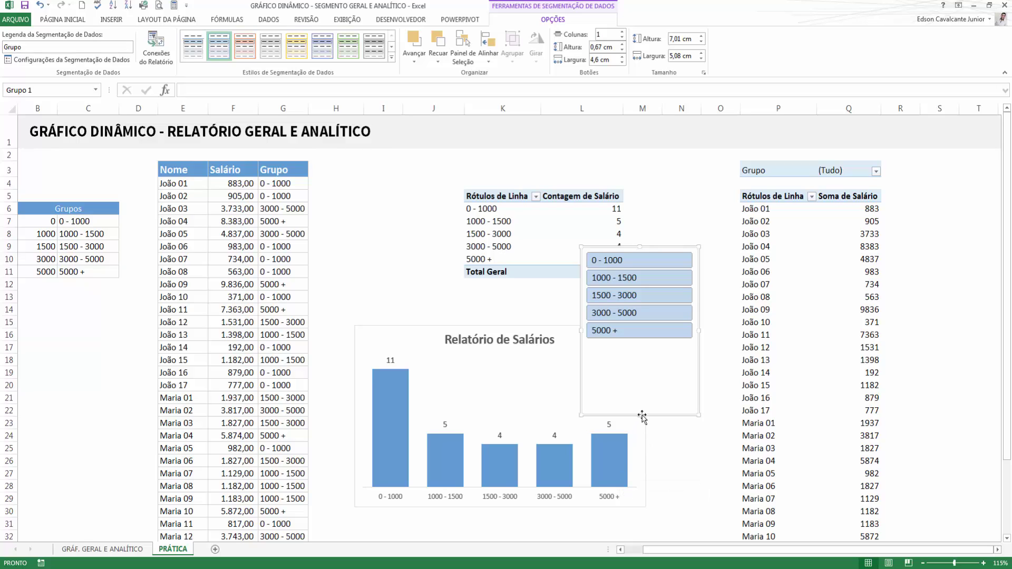
# Arrange the slicer buttons in 5 columns and resize the slicer to about 1.37 cm high and 10.87 cm wide
pyautogui.moveTo(638, 417); pyautogui.dragTo(652, 352)
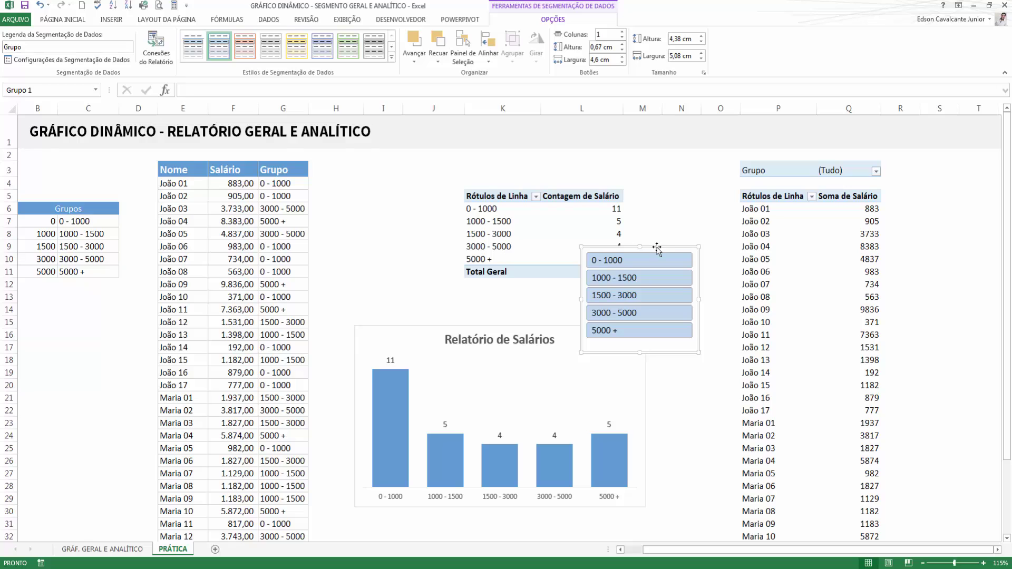
pyautogui.moveTo(657, 250); pyautogui.dragTo(591, 288)
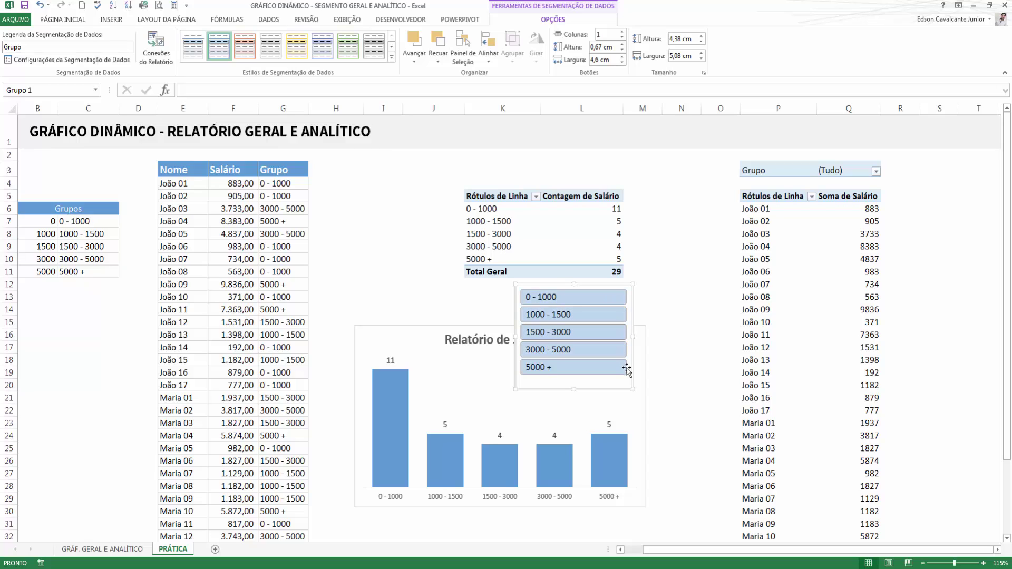
pyautogui.click(623, 31)
pyautogui.click(622, 32)
pyautogui.click(623, 32)
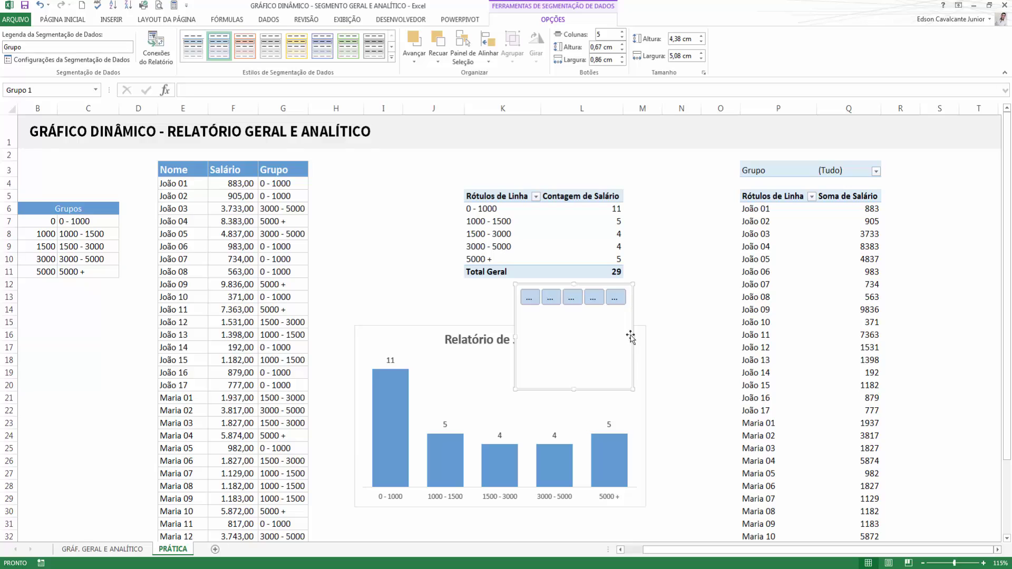
pyautogui.moveTo(633, 389); pyautogui.dragTo(759, 310)
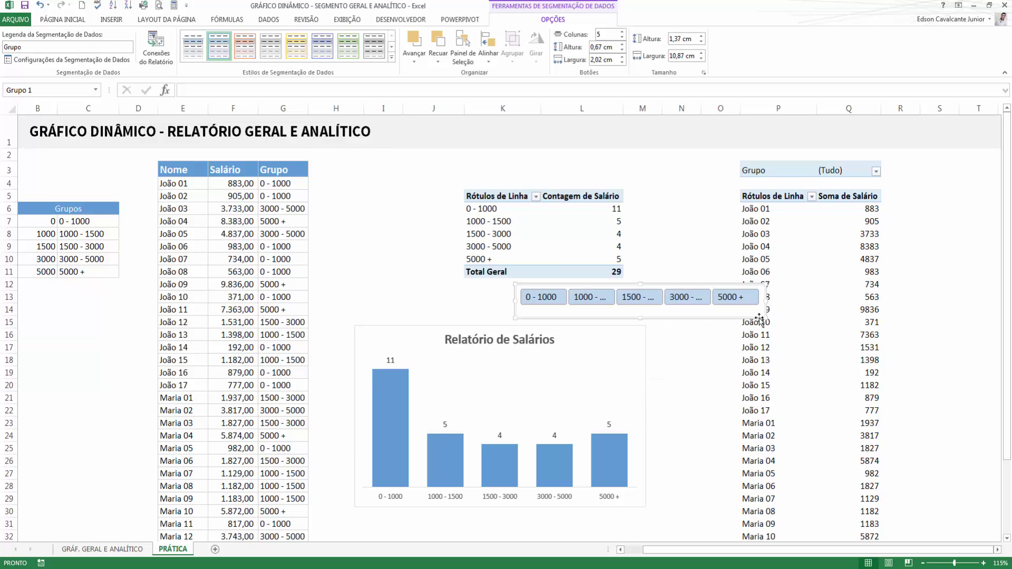
pyautogui.click(433, 295)
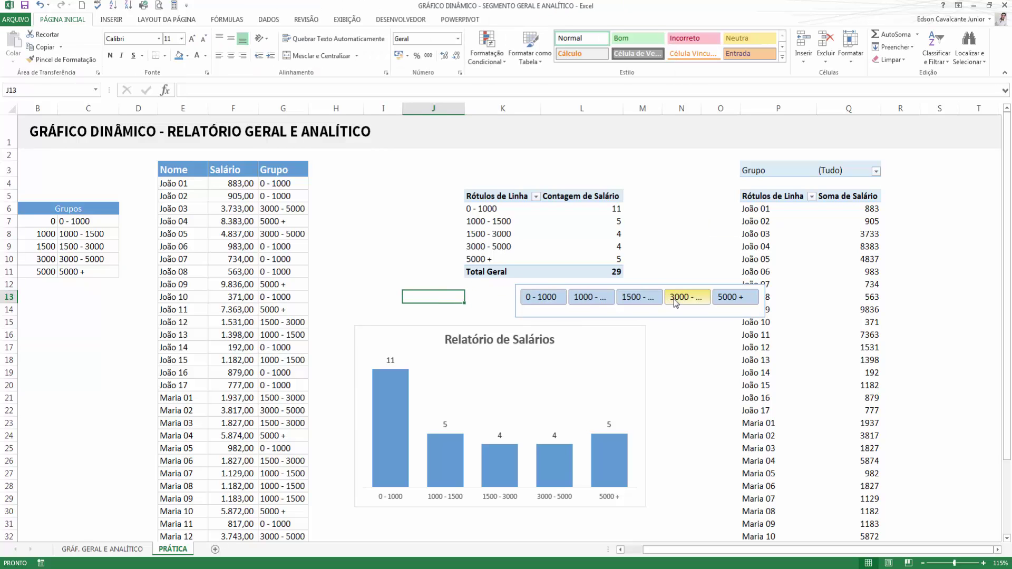
# Move the Relatório de Salários chart up over the salary-group pivot table and enlarge it to cover columns J to N
pyautogui.click(428, 330)
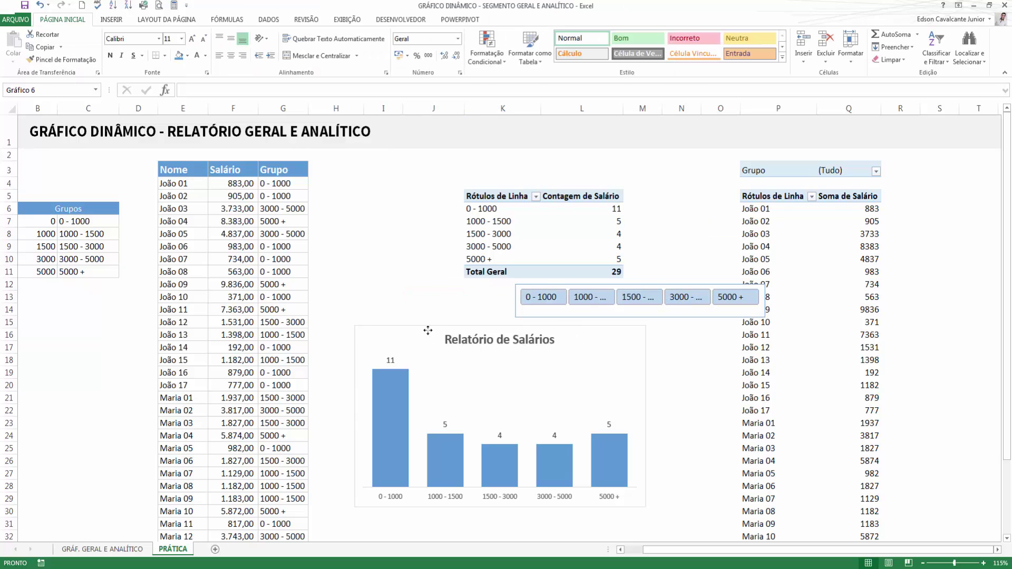
pyautogui.moveTo(427, 331); pyautogui.dragTo(438, 360)
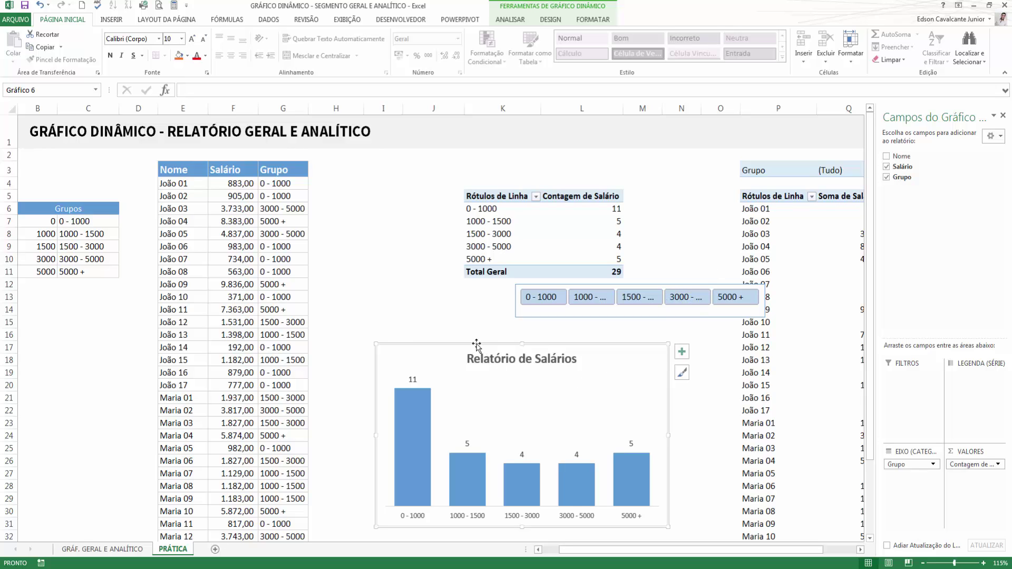
pyautogui.moveTo(476, 343); pyautogui.dragTo(504, 245)
pyautogui.moveTo(507, 174); pyautogui.dragTo(511, 152)
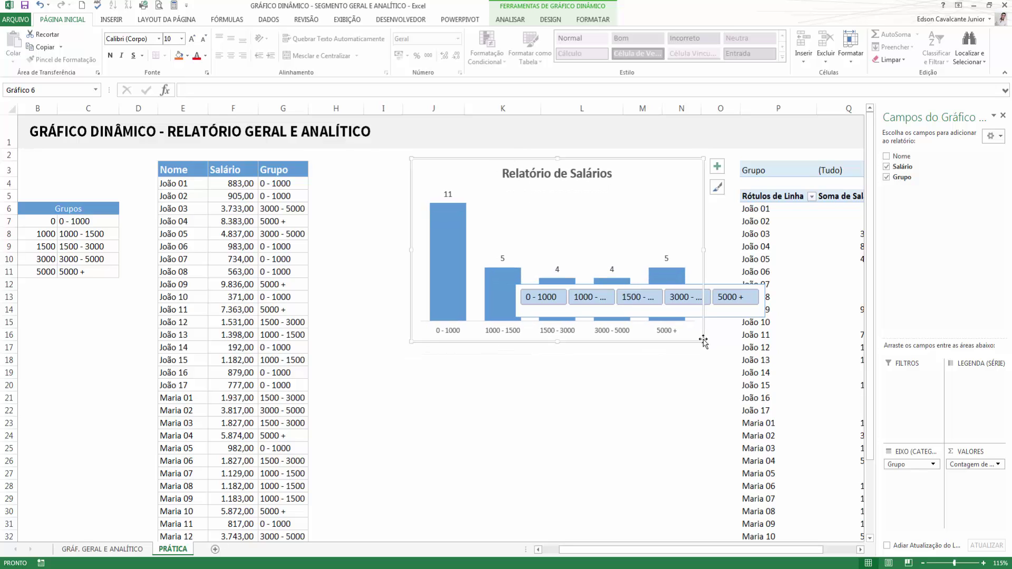
pyautogui.moveTo(703, 340); pyautogui.dragTo(732, 362)
pyautogui.moveTo(410, 363); pyautogui.dragTo(398, 369)
# Position the slicer below the chart and widen it to about 14.01 cm so the group labels fit
pyautogui.moveTo(756, 312); pyautogui.dragTo(713, 417)
pyautogui.press('Right')
pyautogui.press('Right')
pyautogui.press('Right')
pyautogui.click(620, 493)
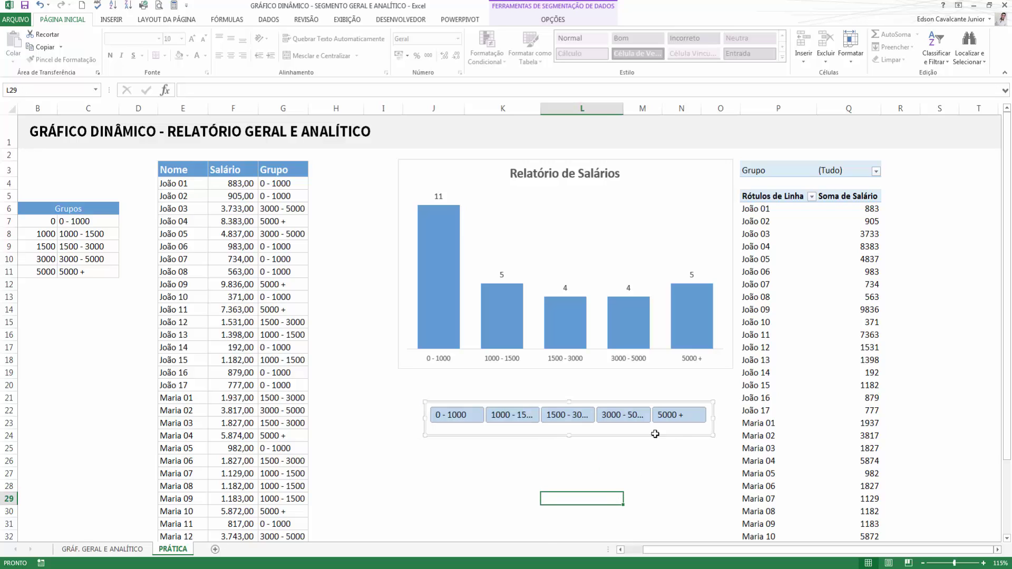
pyautogui.click(428, 429)
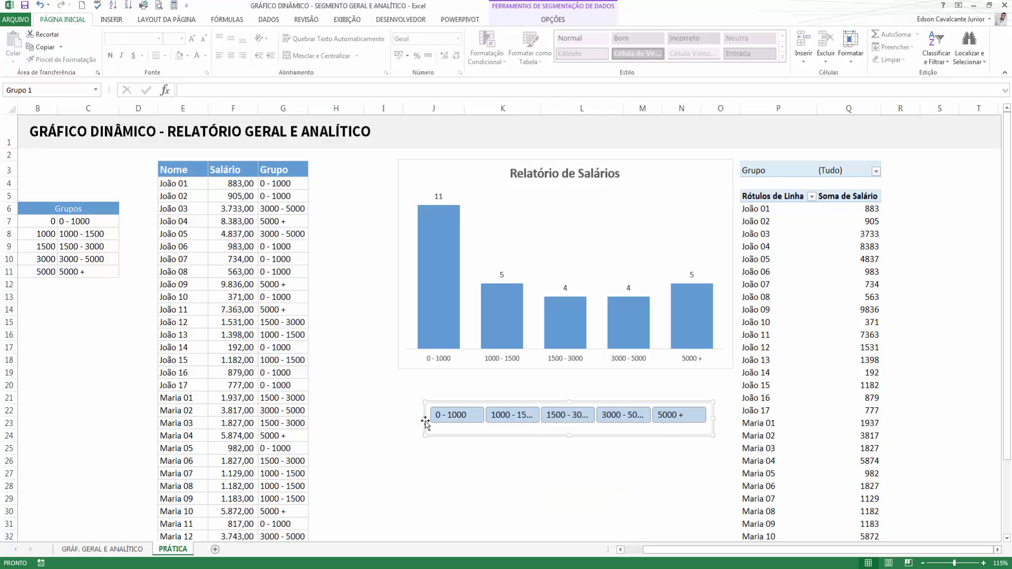
pyautogui.moveTo(428, 429); pyautogui.dragTo(390, 416)
pyautogui.click(484, 498)
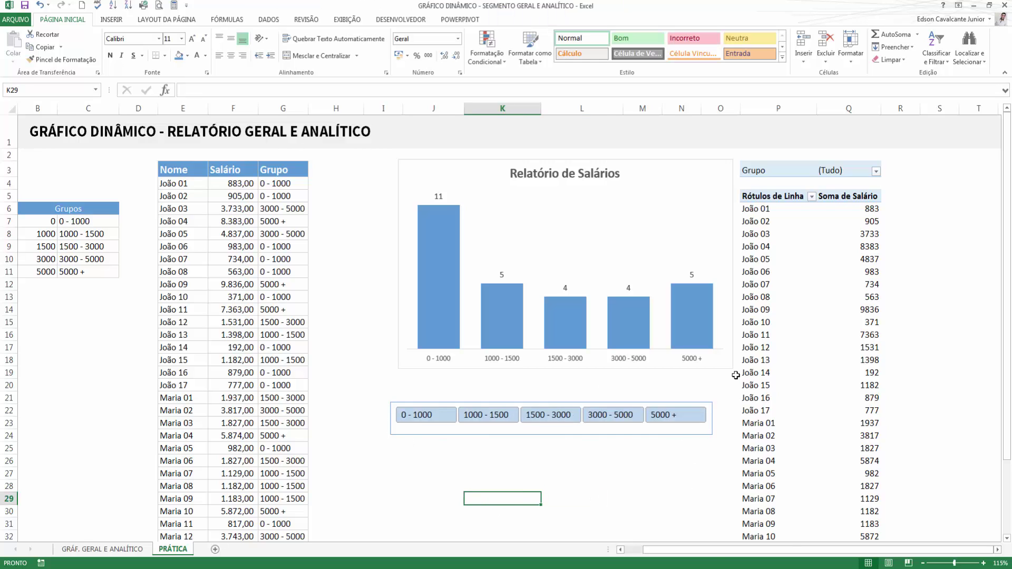
# Delete the existing custom slicer style from the slicer style gallery
pyautogui.click(611, 437)
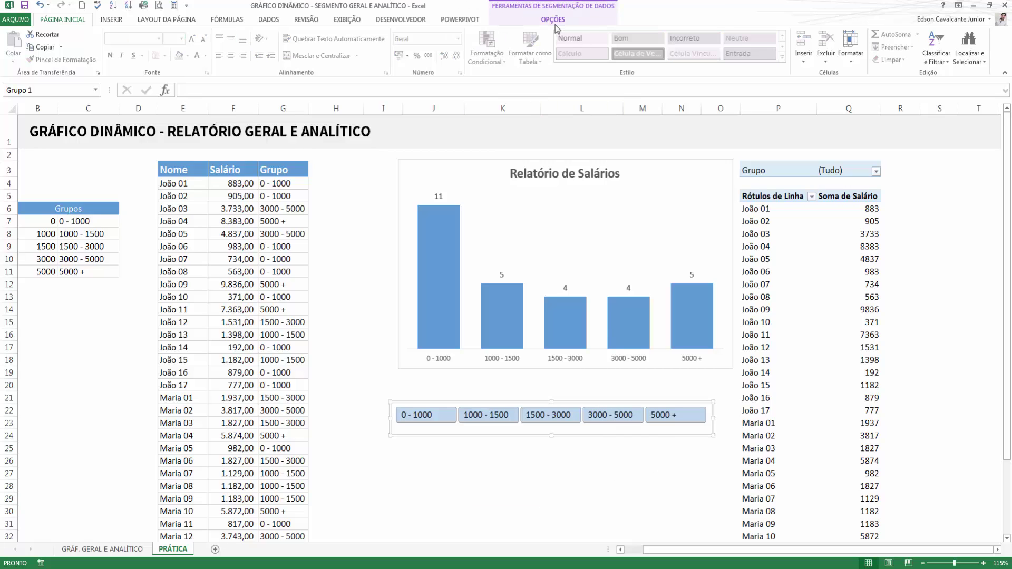
pyautogui.click(553, 20)
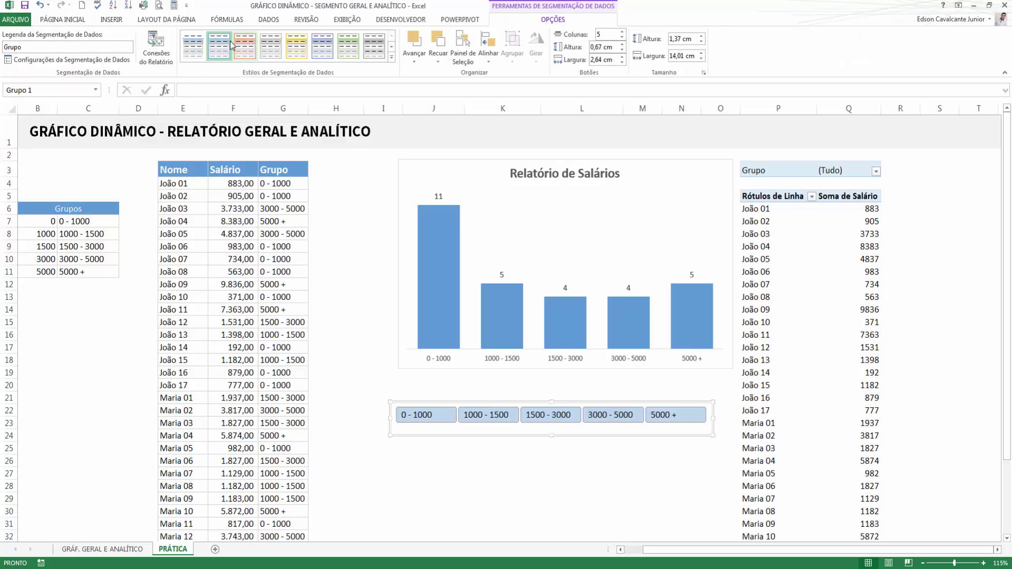
pyautogui.click(392, 58)
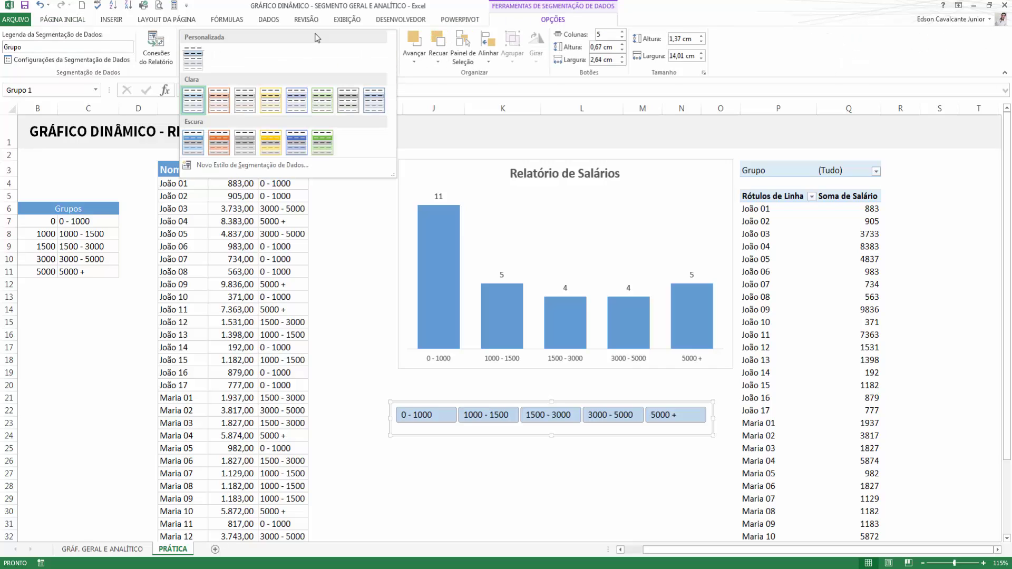
pyautogui.rightClick(198, 57)
pyautogui.click(213, 86)
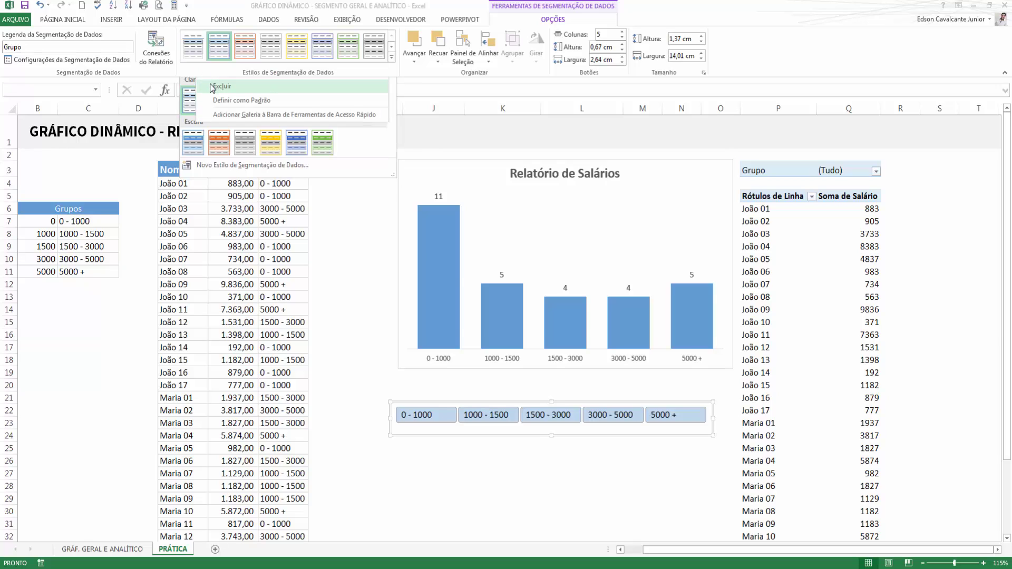
pyautogui.click(484, 317)
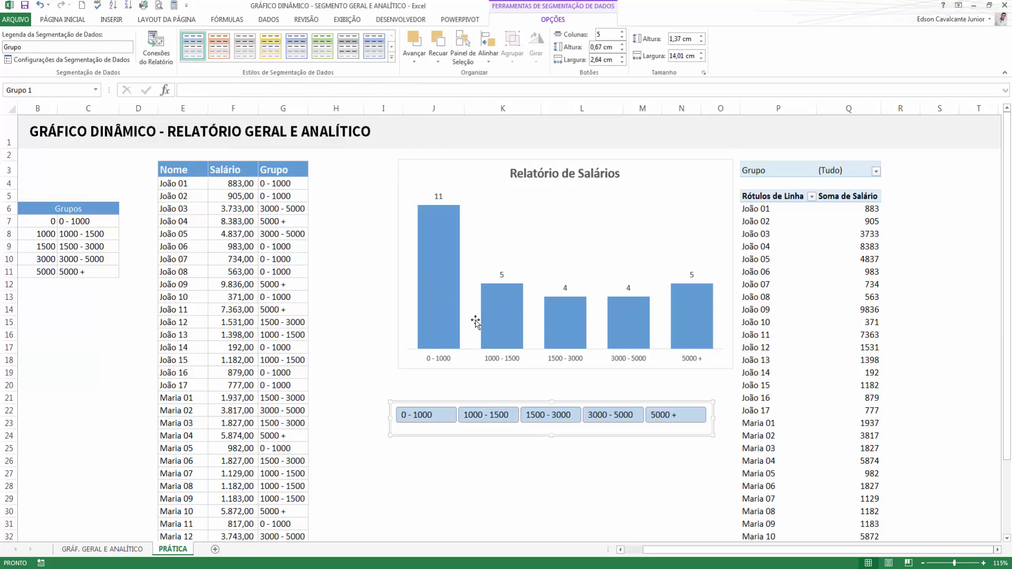
# Try the orange, yellow, blue and green light styles on the slicer
pyautogui.click(391, 59)
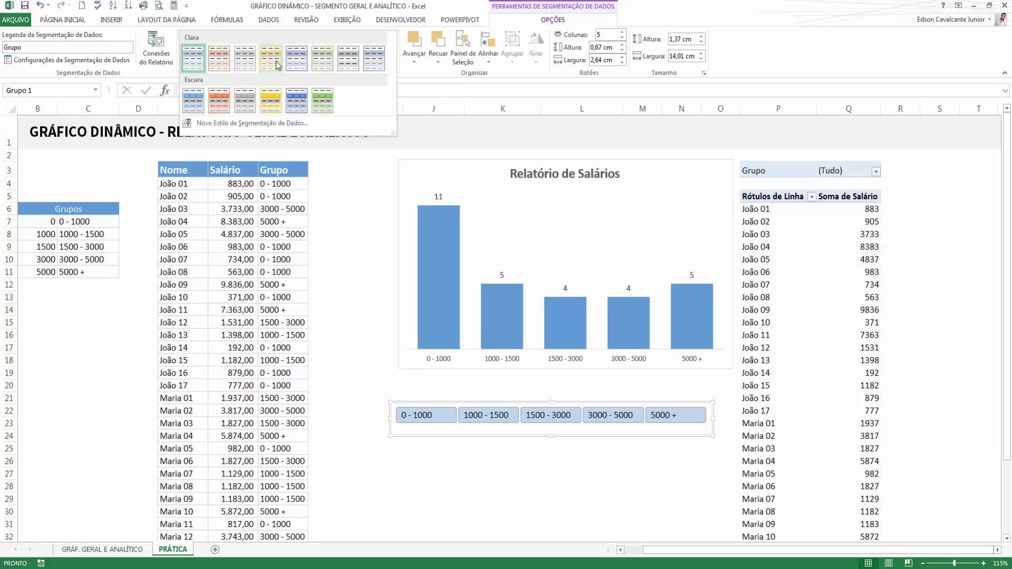
pyautogui.click(218, 65)
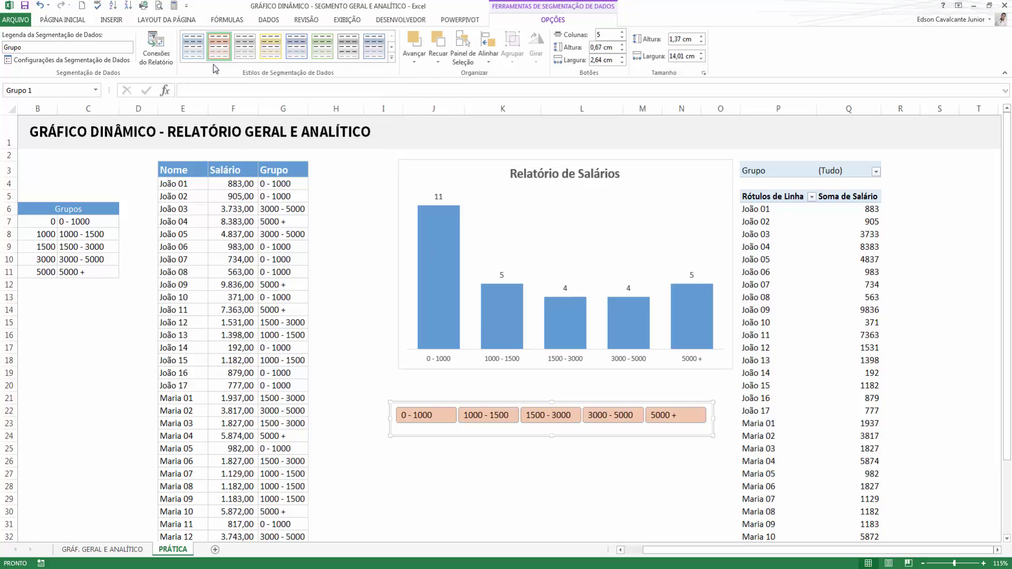
pyautogui.click(270, 49)
pyautogui.click(293, 57)
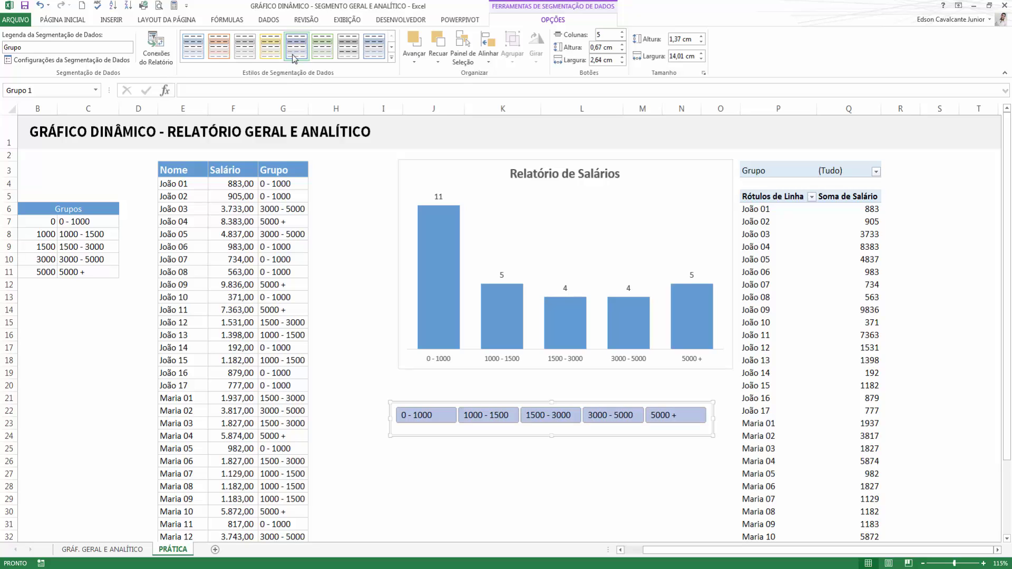
pyautogui.click(193, 46)
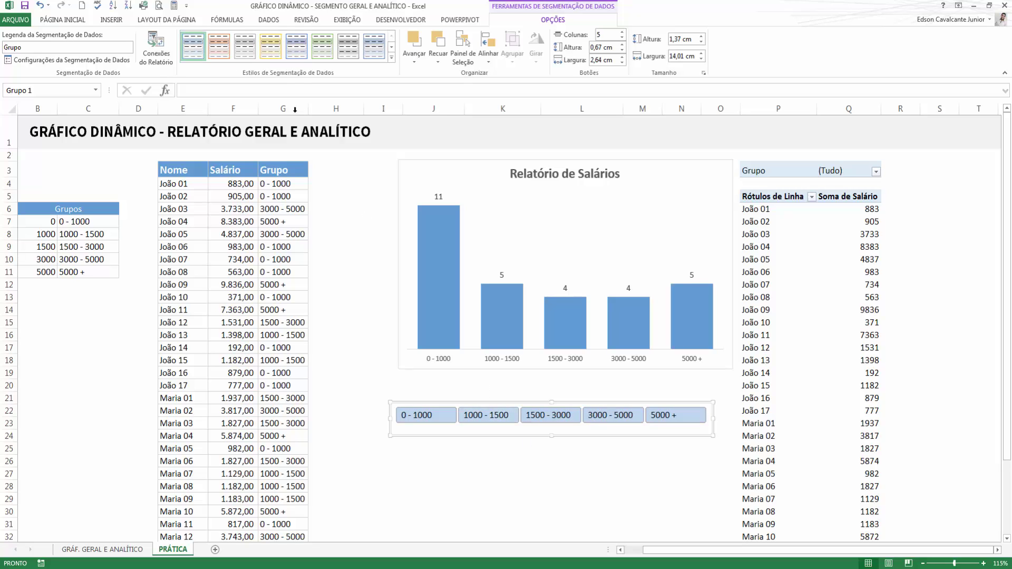
pyautogui.click(392, 60)
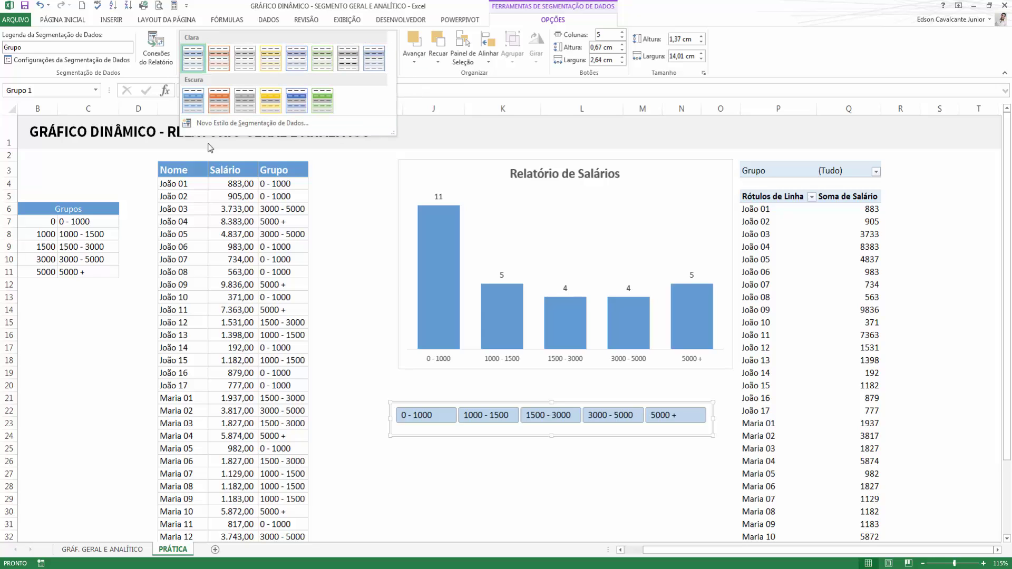
pyautogui.rightClick(194, 60)
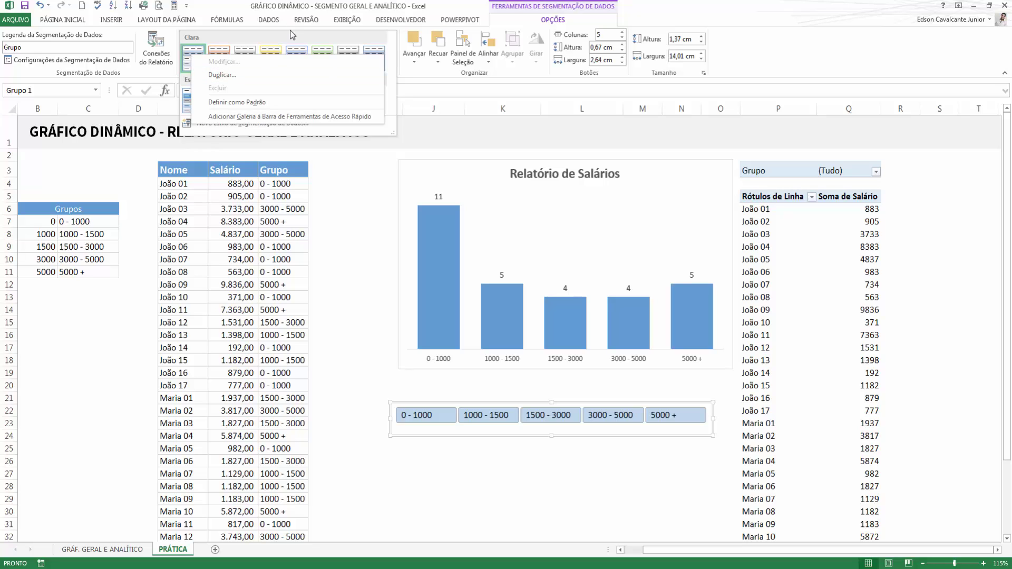
pyautogui.click(270, 54)
pyautogui.rightClick(270, 53)
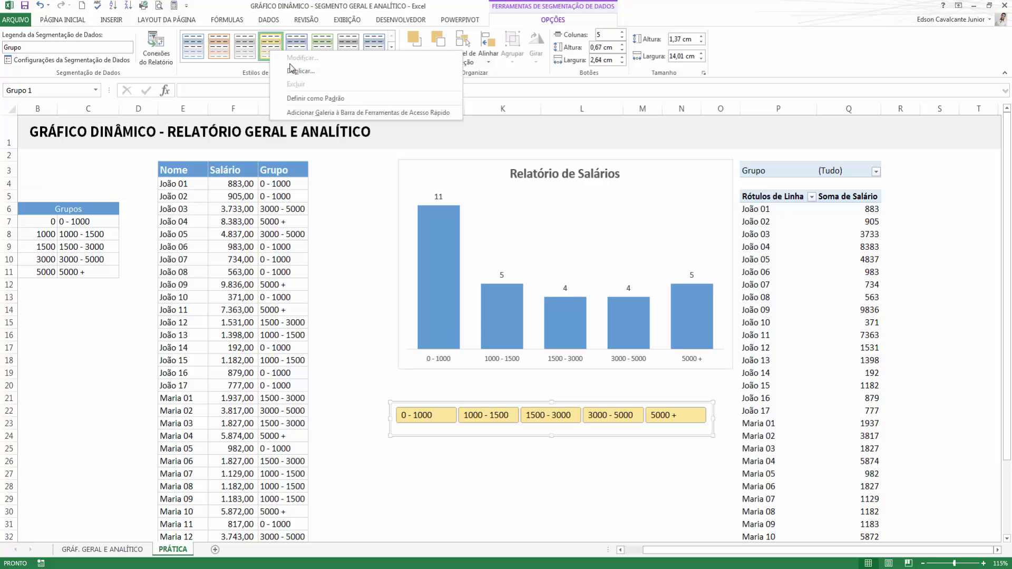
pyautogui.click(244, 58)
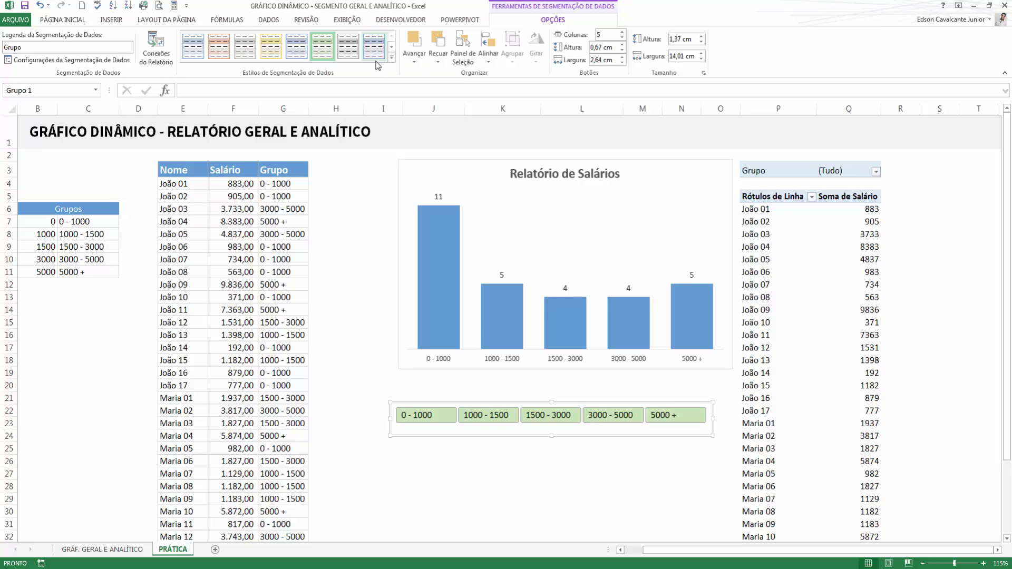
# Apply the first light blue style to the slicer and duplicate that style for editing
pyautogui.click(193, 52)
pyautogui.rightClick(193, 52)
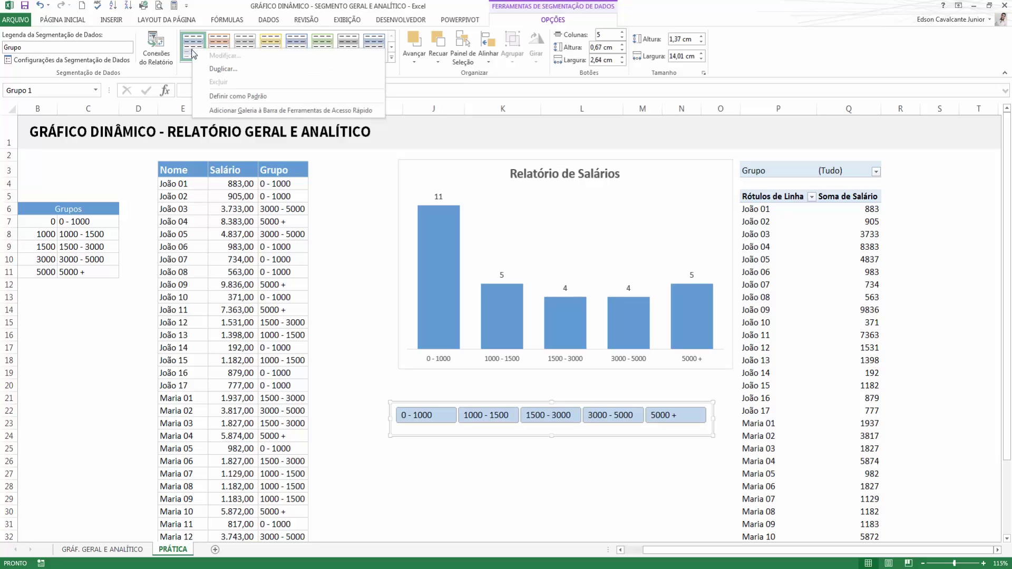
pyautogui.click(241, 77)
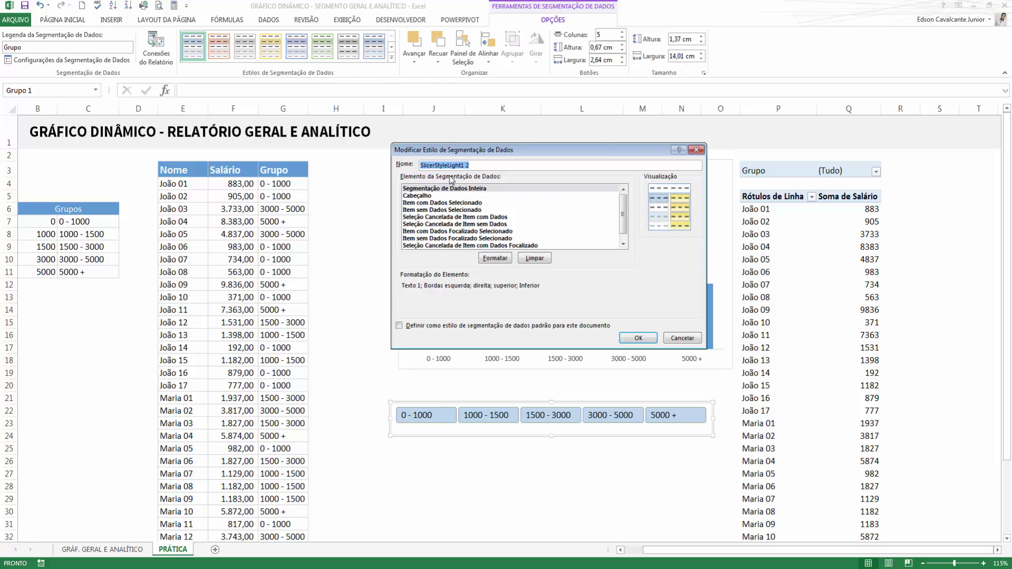
# Clear the formatting of the Segmentação de Dados Inteira element in the SlicerStyleLight1 2 style and save it
pyautogui.click(475, 167)
pyautogui.click(473, 195)
pyautogui.click(487, 190)
pyautogui.click(509, 238)
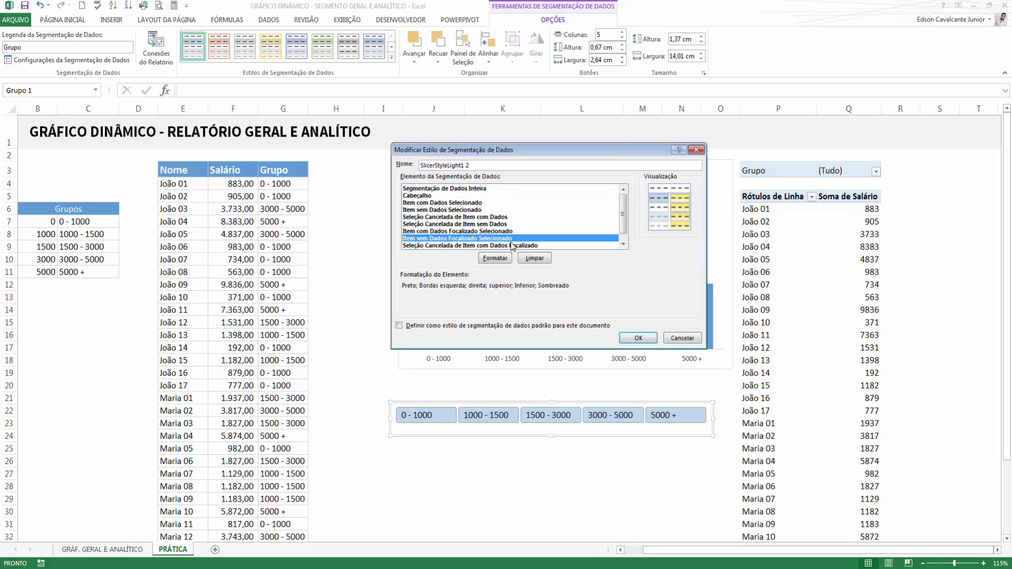
pyautogui.scroll(-1, 510, 246)
pyautogui.scroll(1, 473, 201)
pyautogui.click(451, 190)
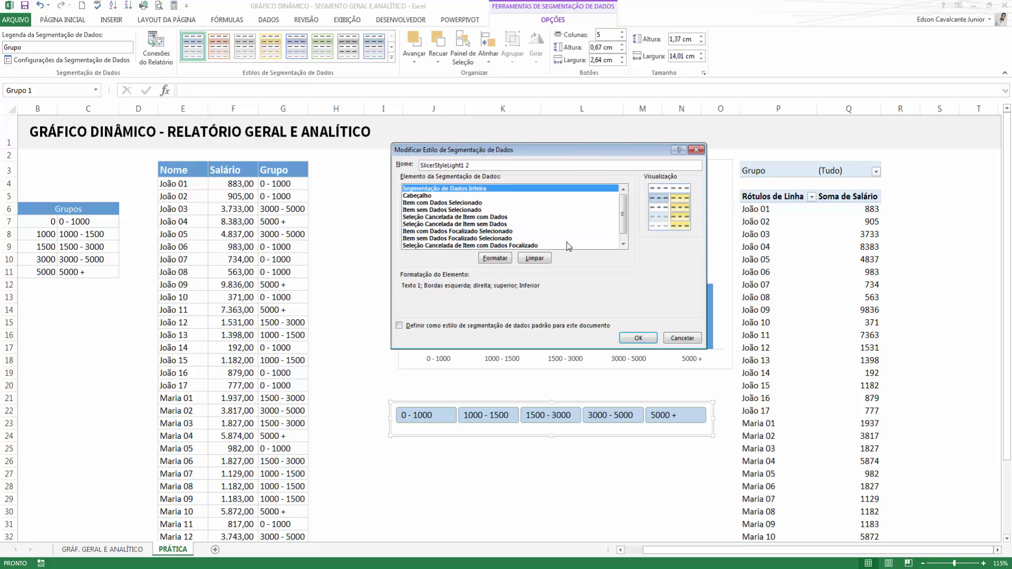
pyautogui.click(547, 261)
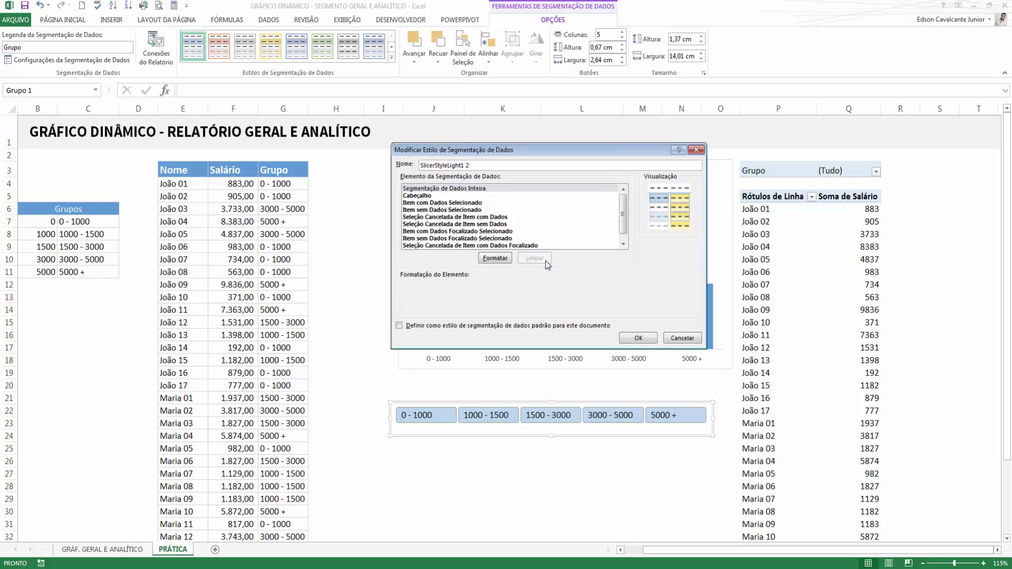
pyautogui.click(639, 338)
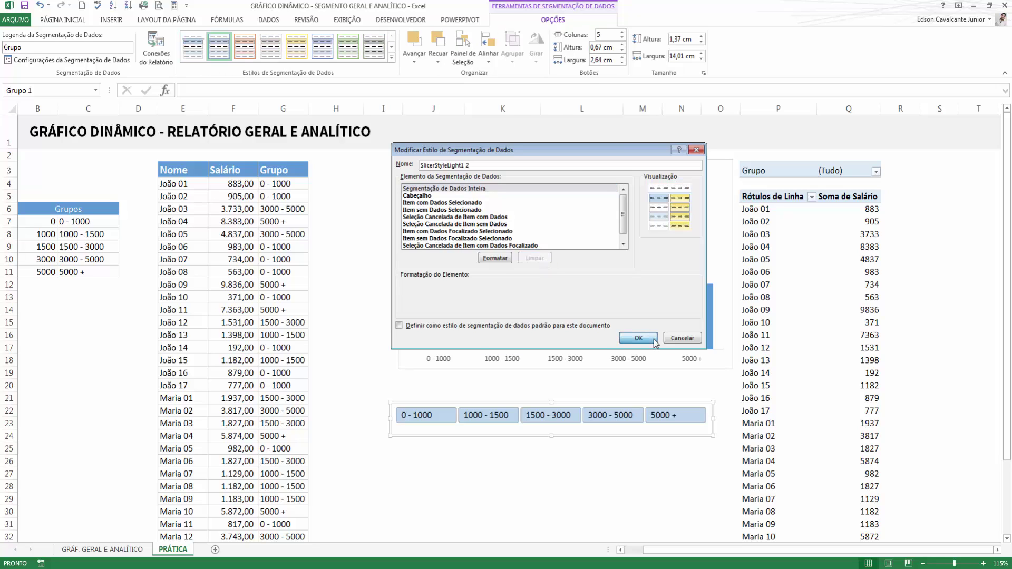
pyautogui.click(625, 485)
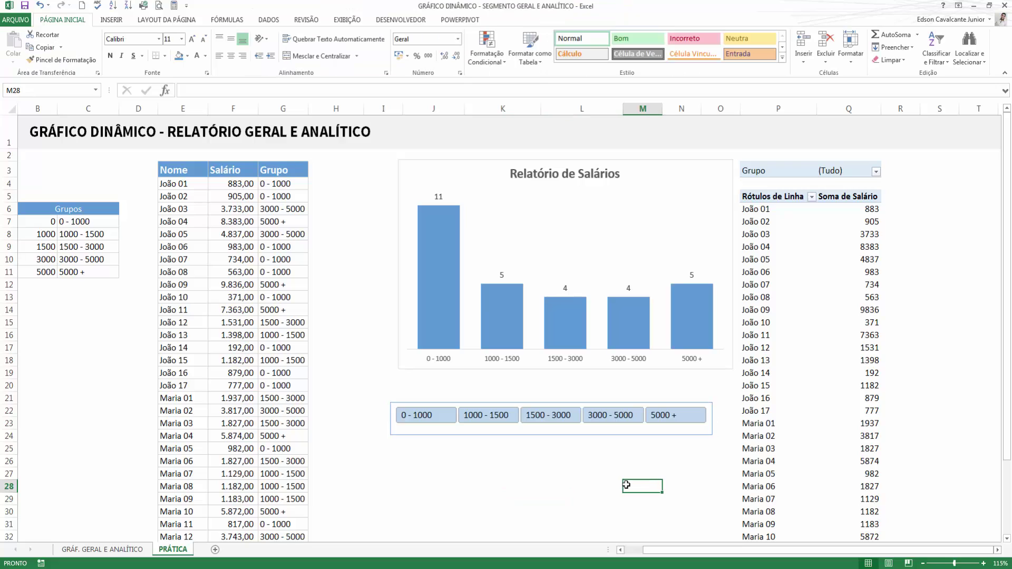
# Apply the custom SlicerStyleLight1 2 style to the Grupo slicer
pyautogui.click(654, 436)
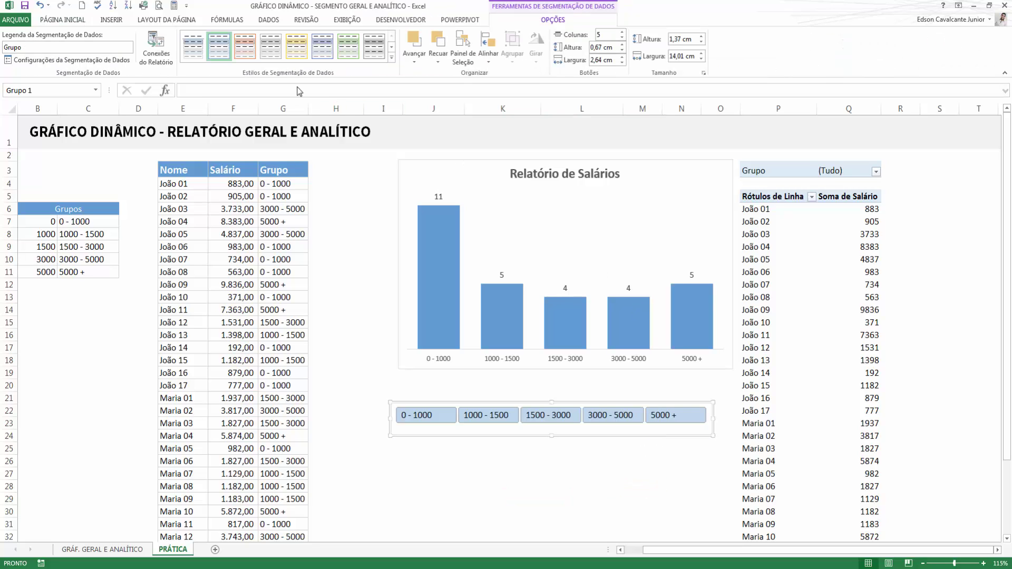
pyautogui.click(391, 57)
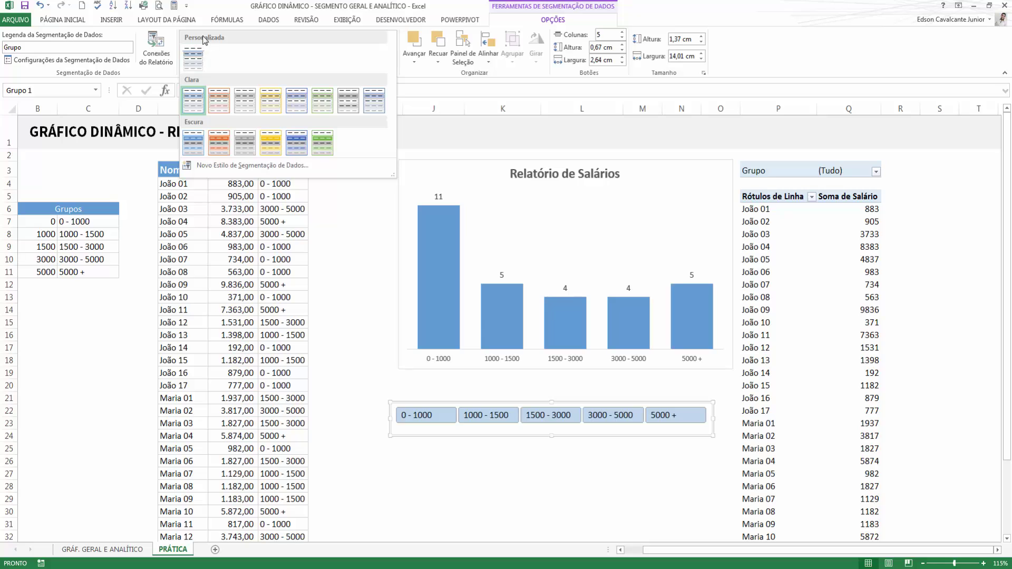
pyautogui.click(196, 66)
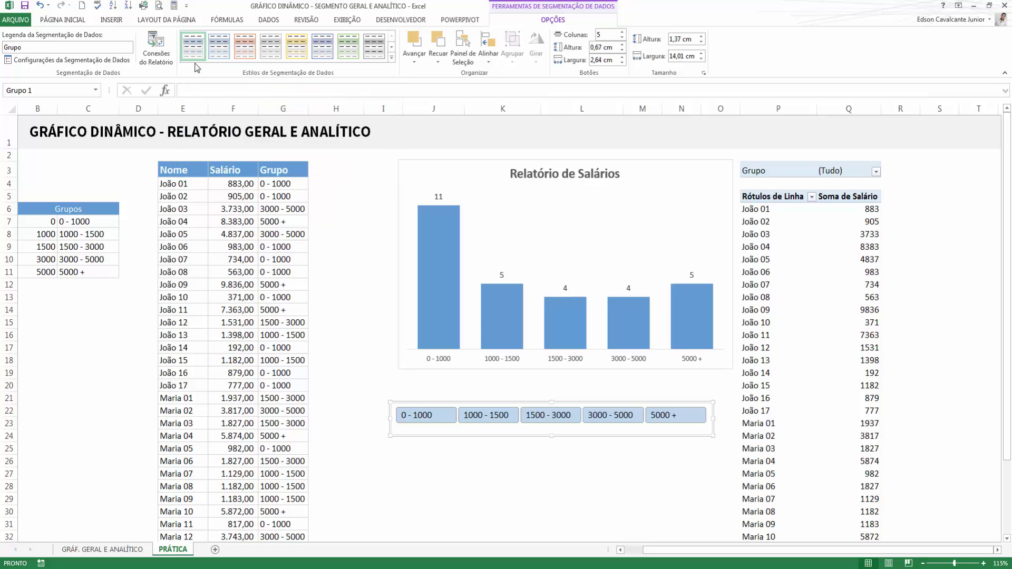
pyautogui.click(523, 460)
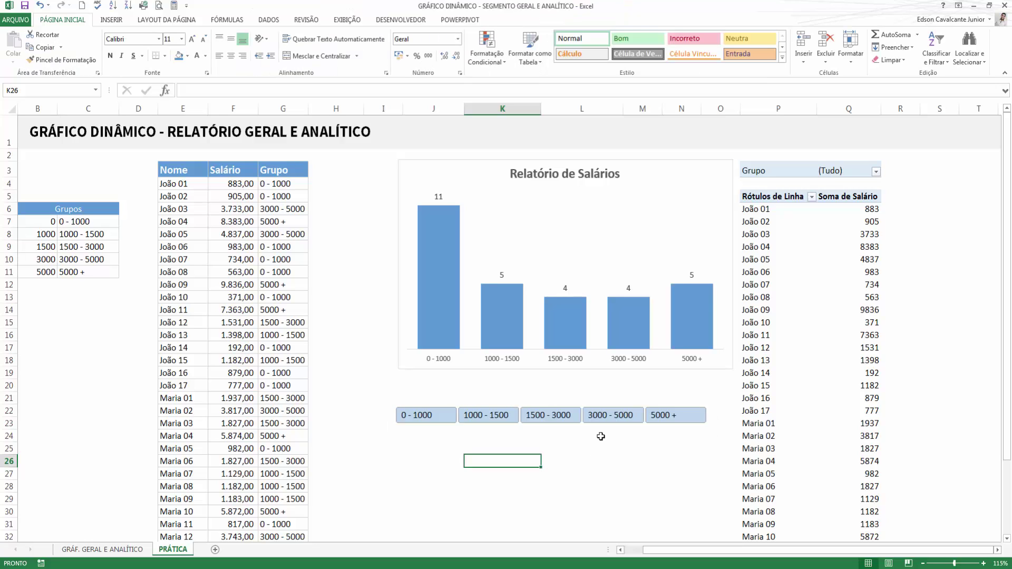
# Widen the chart to about 16.77 cm, starting at column I, and lay the slicer over its category labels, stretched to align with the bars
pyautogui.click(401, 270)
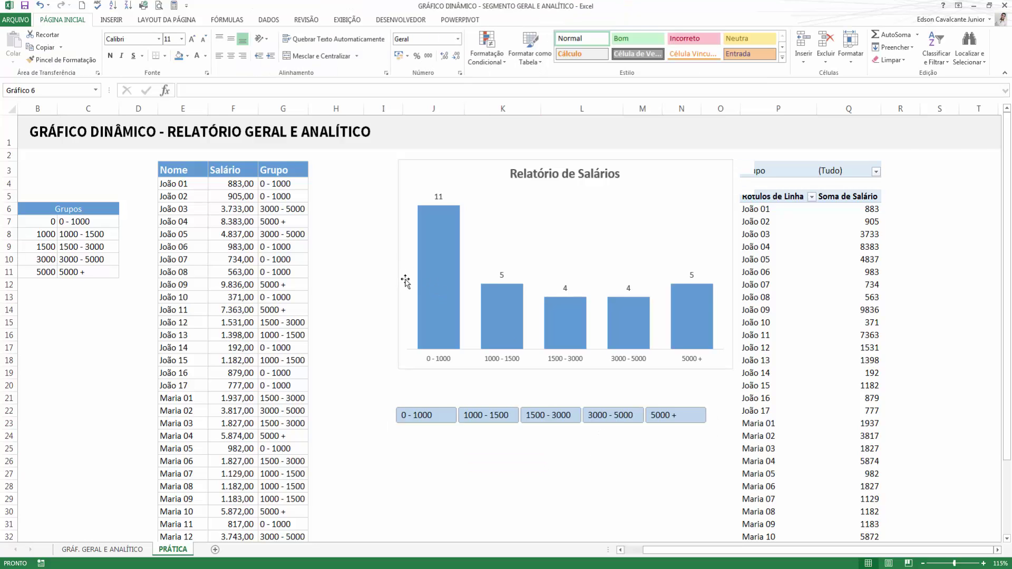
pyautogui.moveTo(396, 263); pyautogui.dragTo(348, 266)
pyautogui.moveTo(552, 429); pyautogui.dragTo(521, 381)
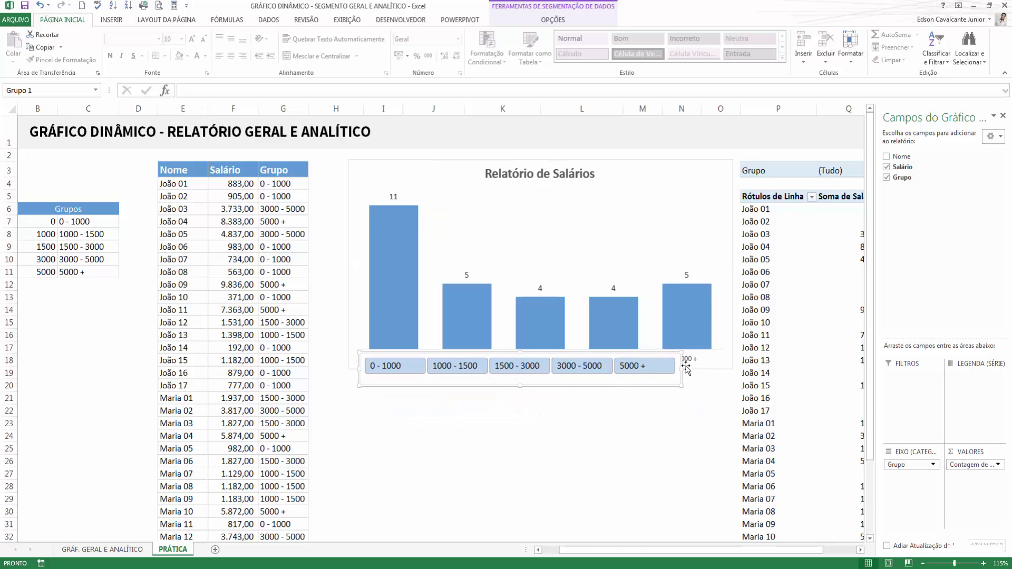
pyautogui.moveTo(683, 365); pyautogui.dragTo(728, 366)
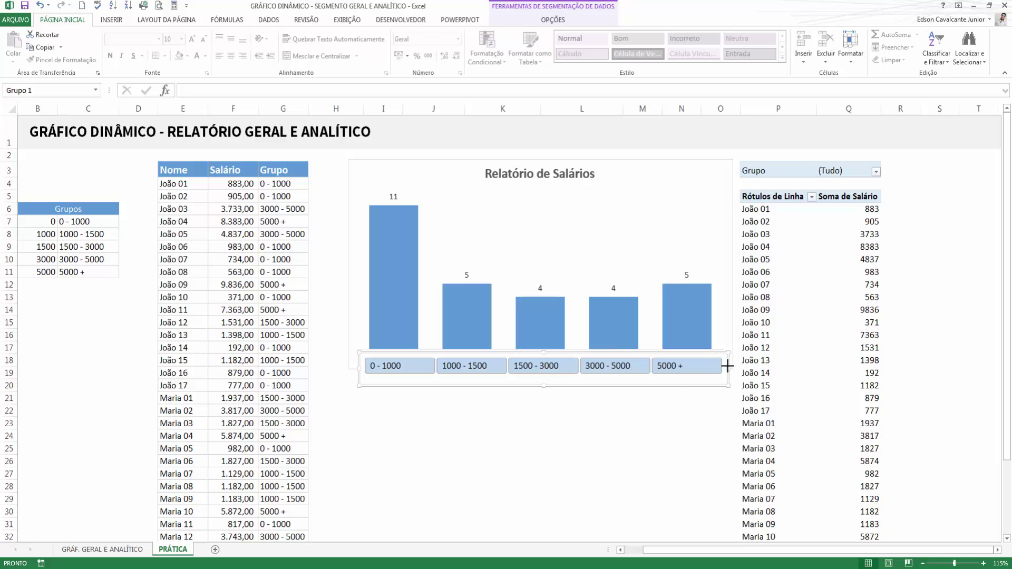
pyautogui.click(730, 327)
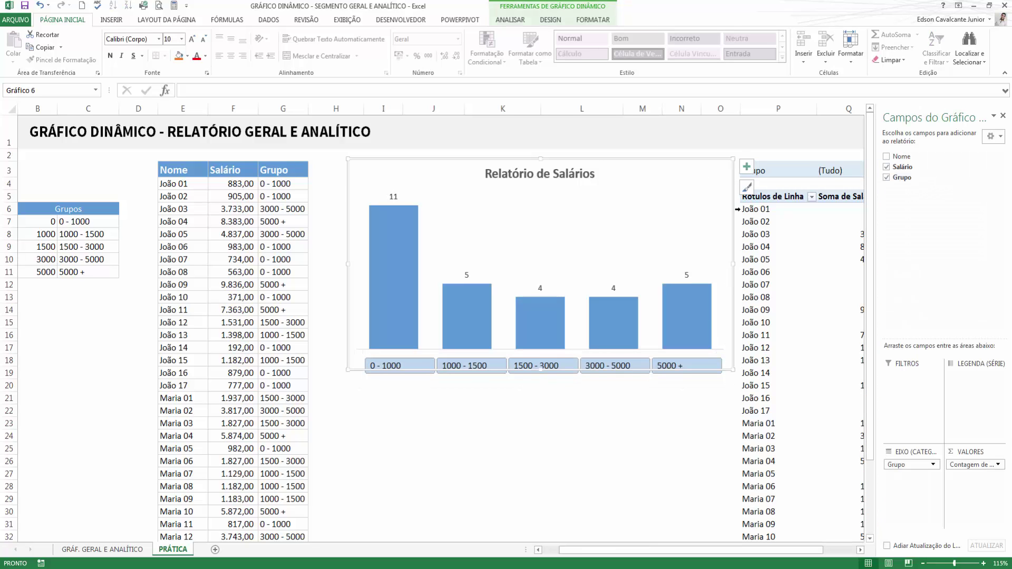
pyautogui.click(666, 422)
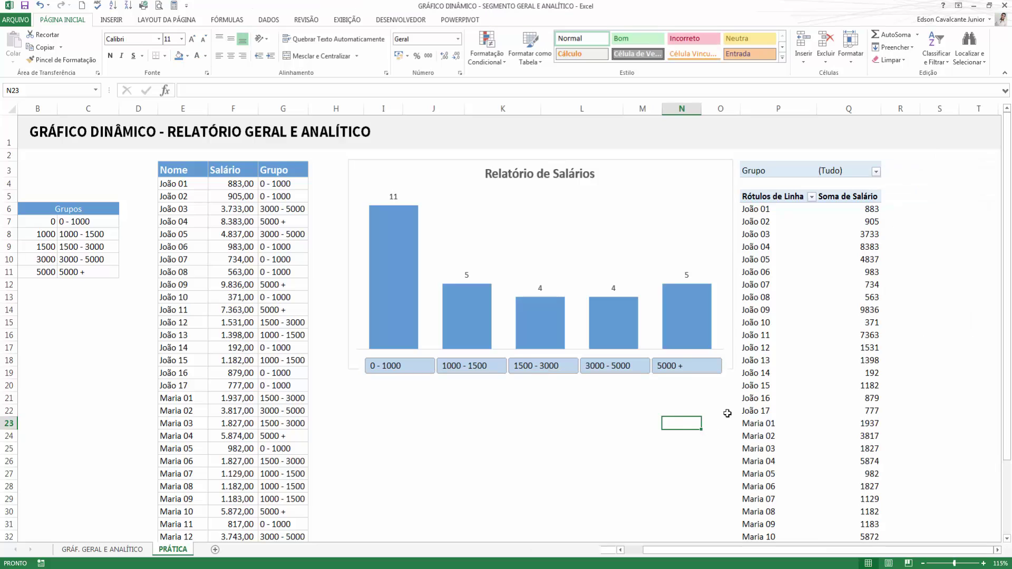
pyautogui.click(708, 439)
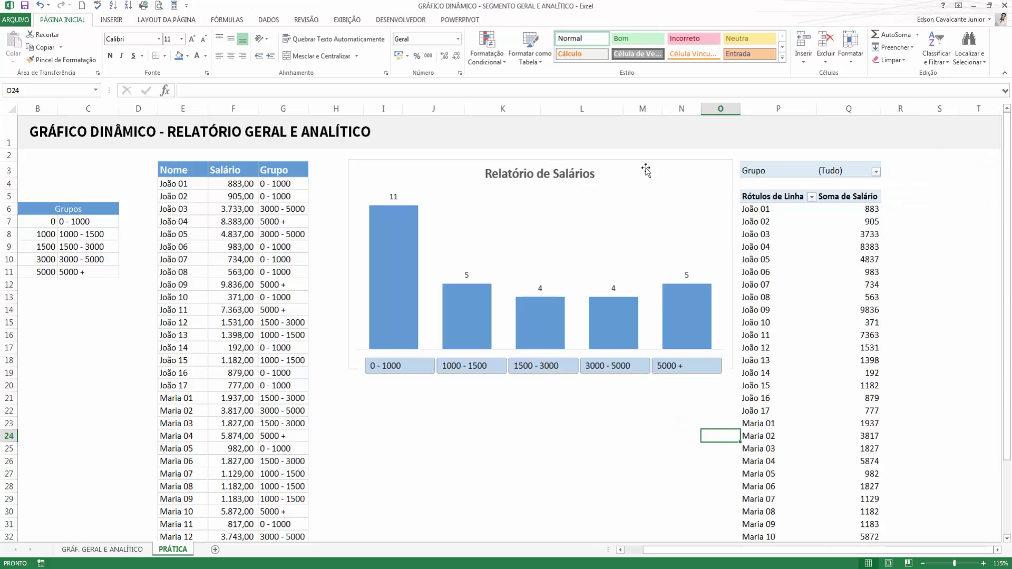
# Remove the outline from the Relatório de Salários chart area
pyautogui.click(369, 167)
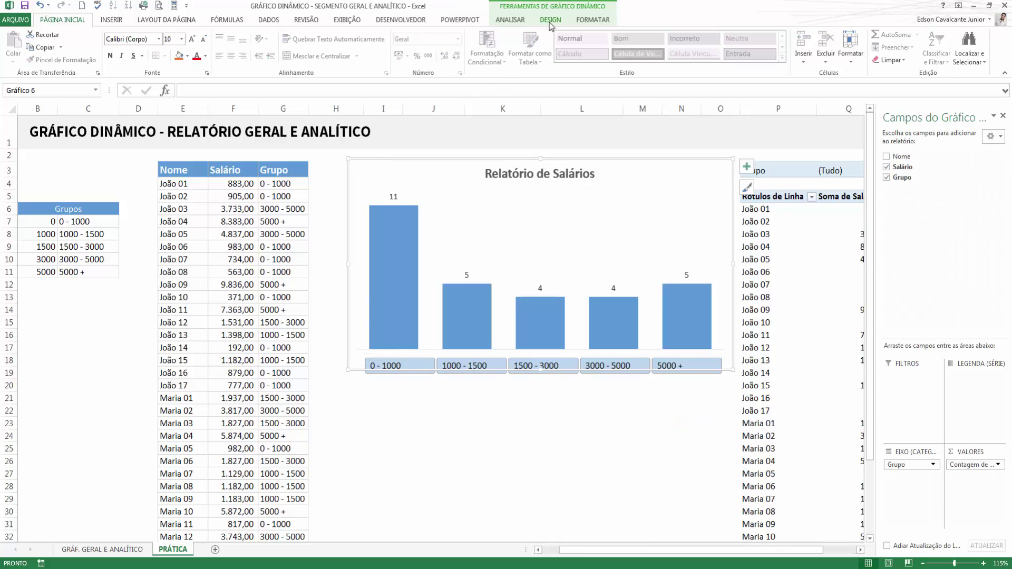
pyautogui.click(593, 20)
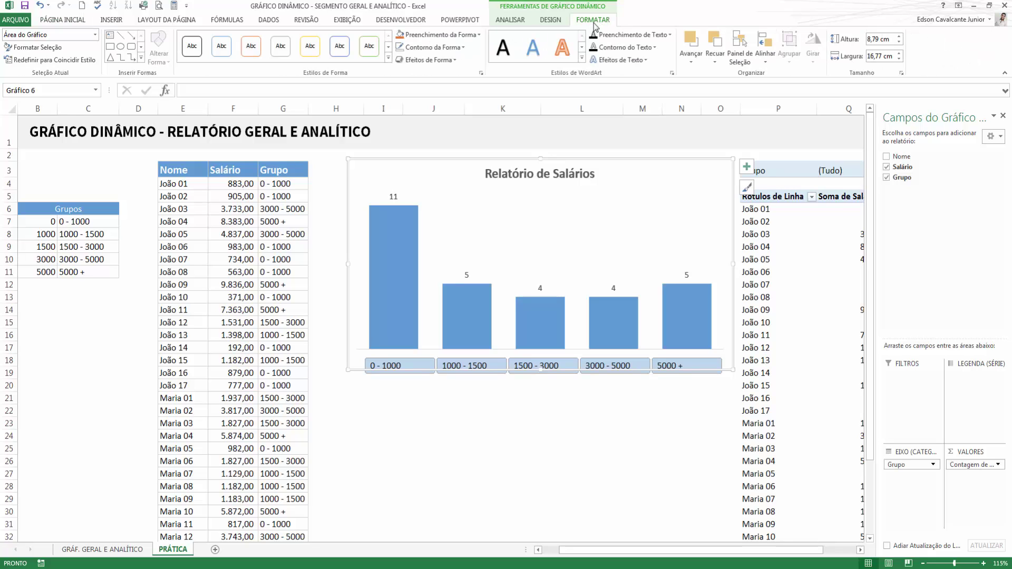
pyautogui.click(467, 54)
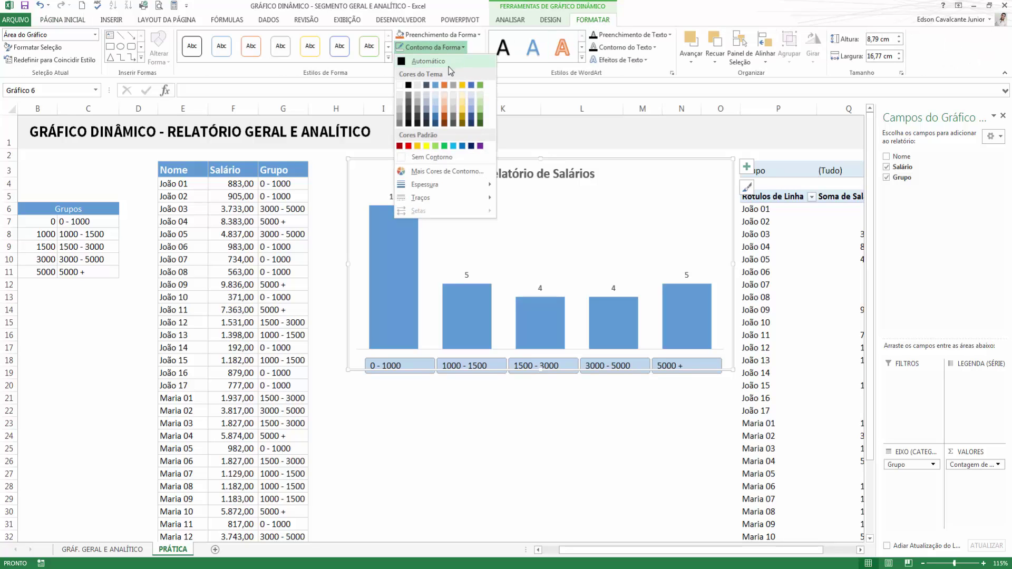
pyautogui.click(436, 163)
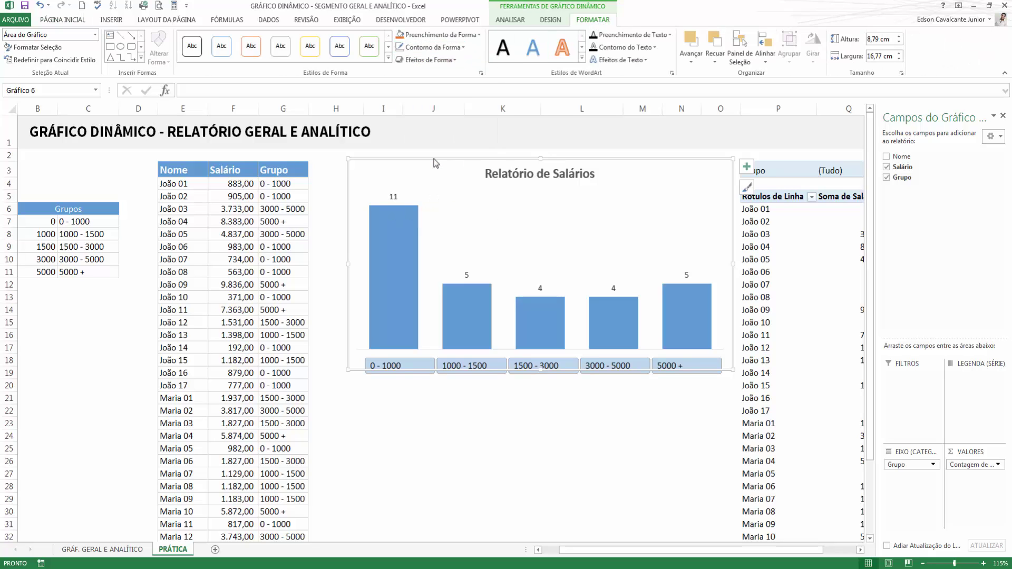
pyautogui.click(674, 446)
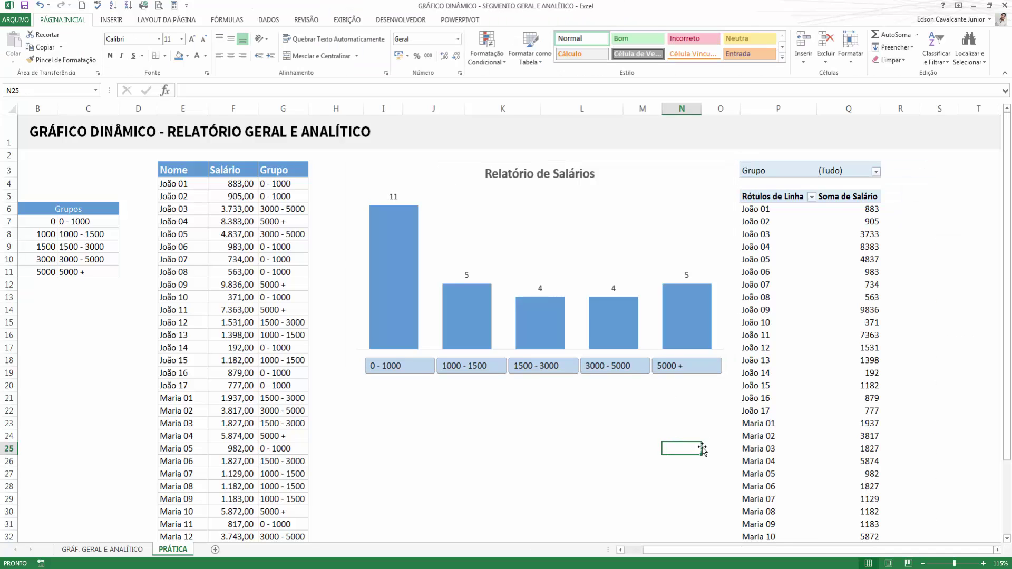
# Stretch the Grupo slicer slightly at both ends so its buttons line up with the chart bars, and reduce its height slightly
pyautogui.click(402, 380)
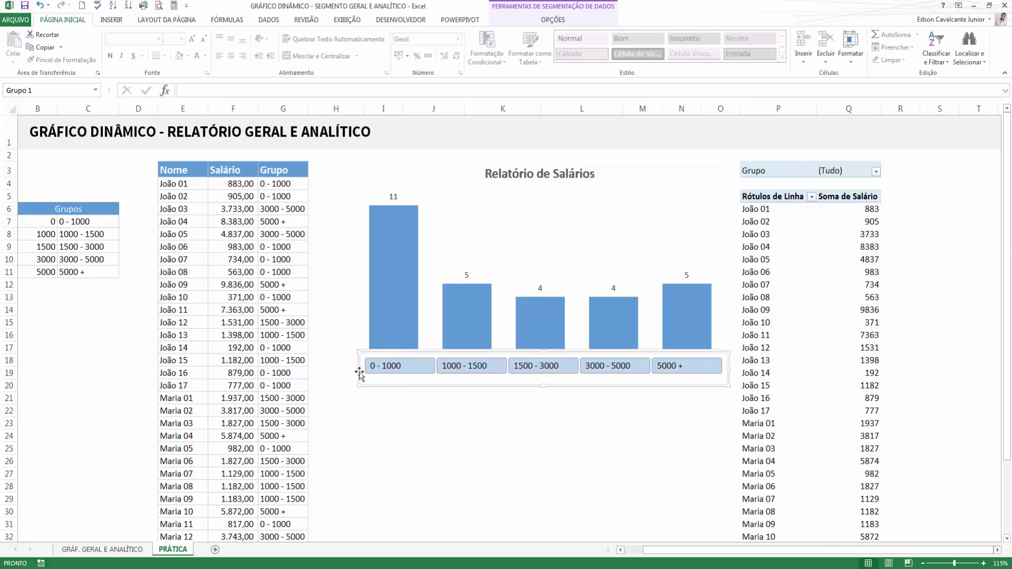
pyautogui.moveTo(354, 367); pyautogui.dragTo(352, 368)
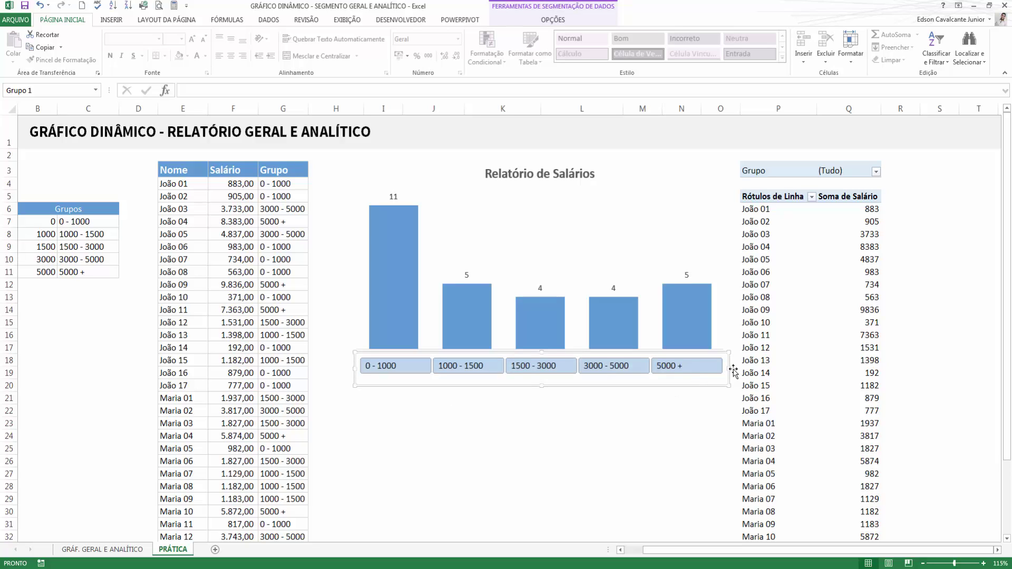
pyautogui.moveTo(729, 368); pyautogui.dragTo(734, 368)
pyautogui.click(579, 449)
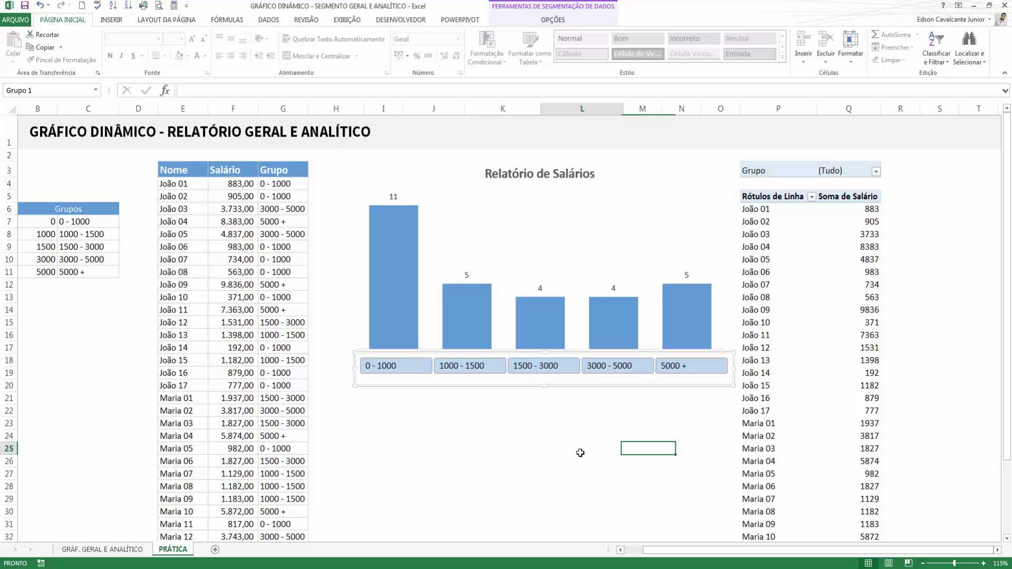
pyautogui.click(561, 385)
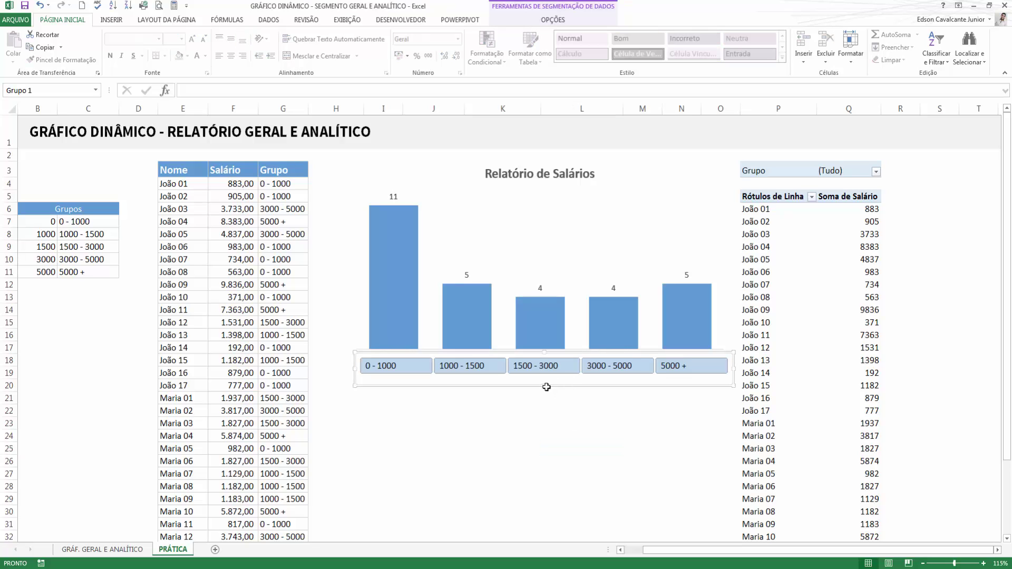
pyautogui.click(594, 426)
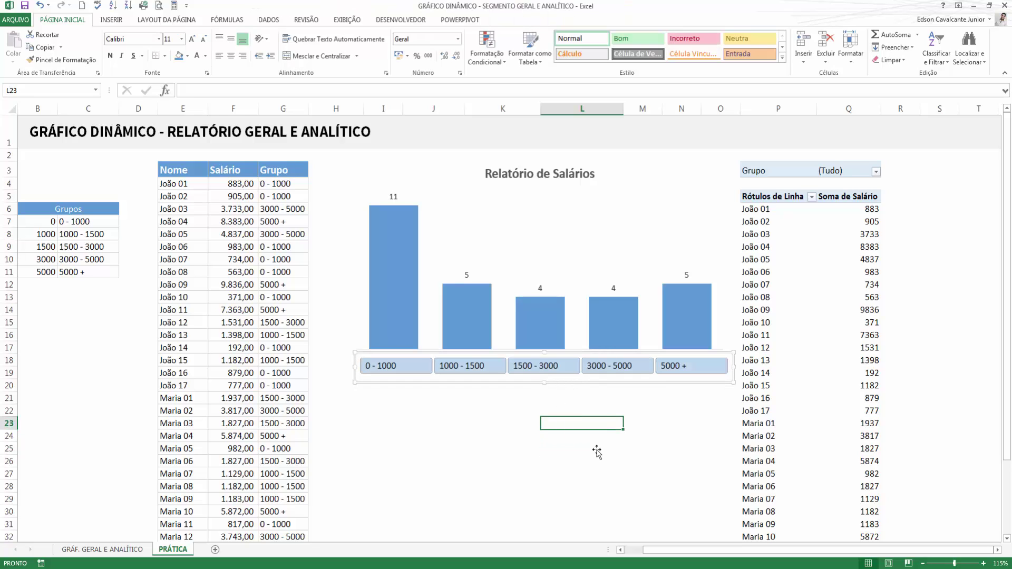
pyautogui.click(650, 461)
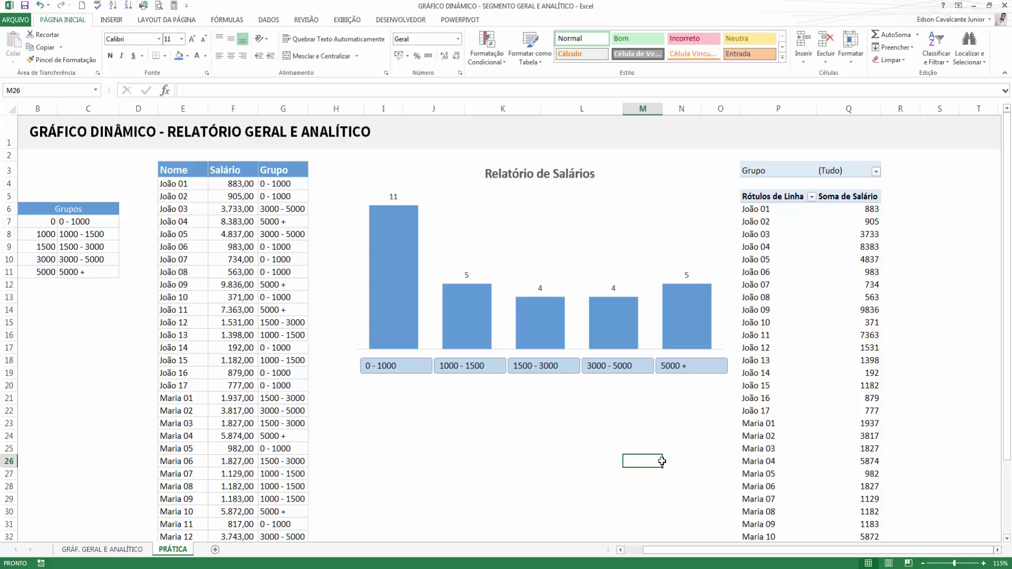
# Filter the salary pivot table by each slicer group in turn, from 0 - 1000 through 5000 +
pyautogui.click(422, 369)
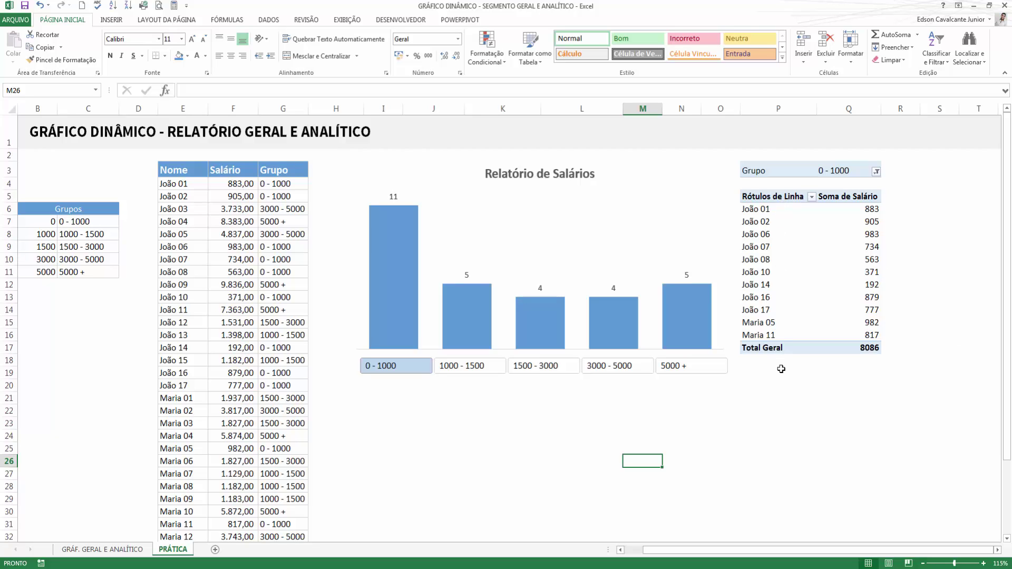
pyautogui.click(488, 372)
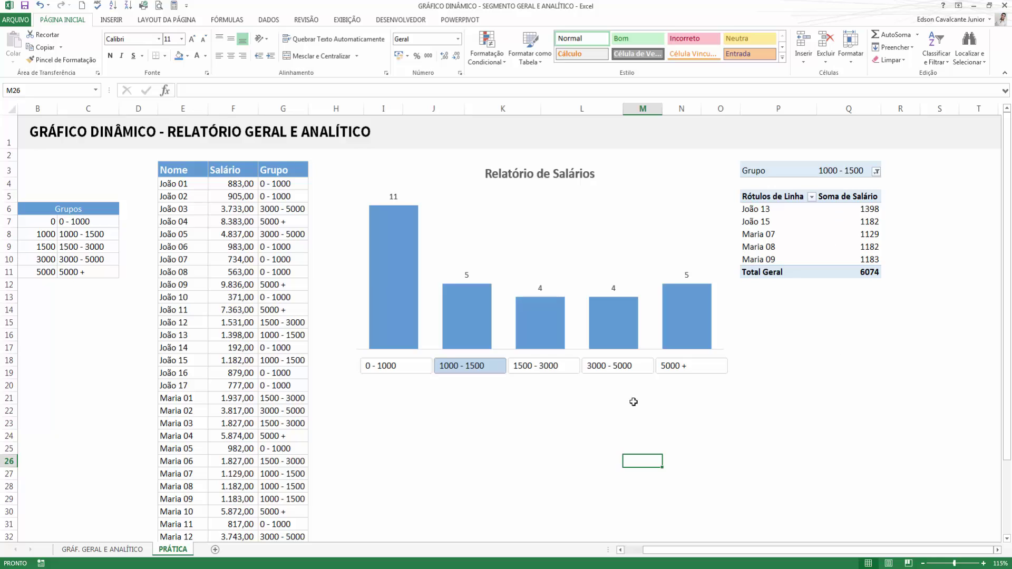
pyautogui.click(549, 369)
pyautogui.click(639, 372)
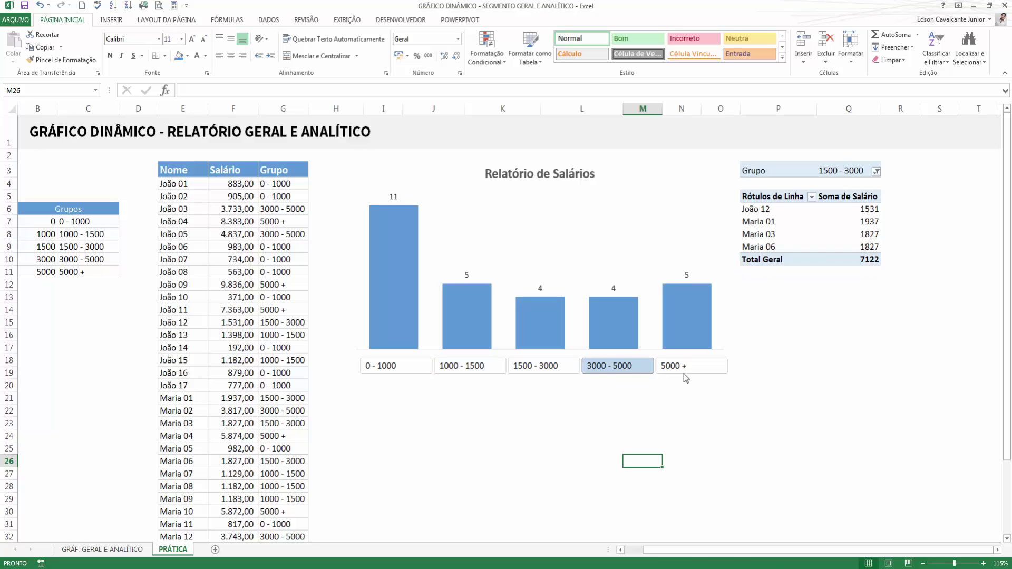
pyautogui.click(693, 369)
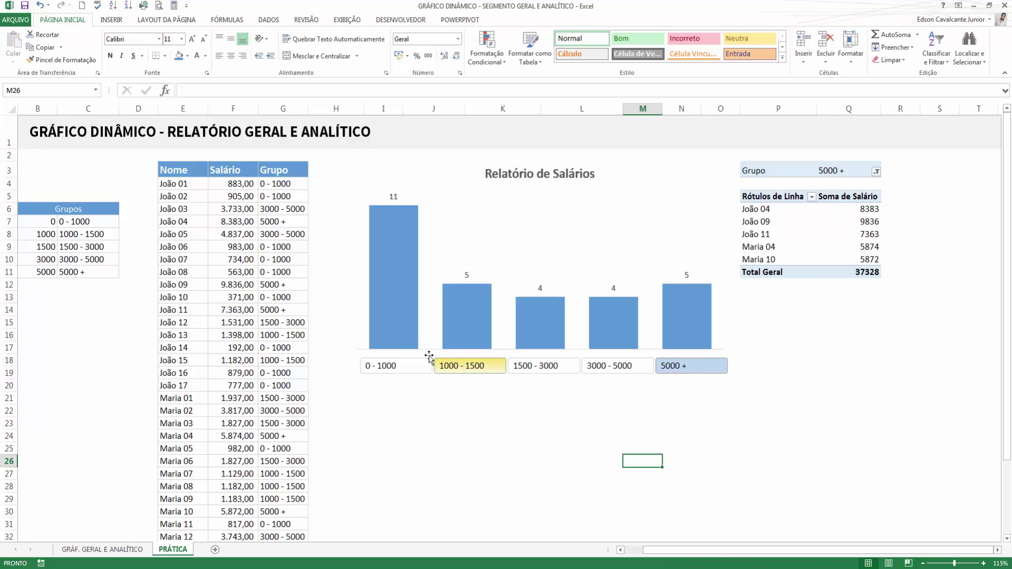
# Compare the employees in the 0 - 1000, 1000 - 1500 and 5000 + groups by filtering them one by one
pyautogui.click(399, 367)
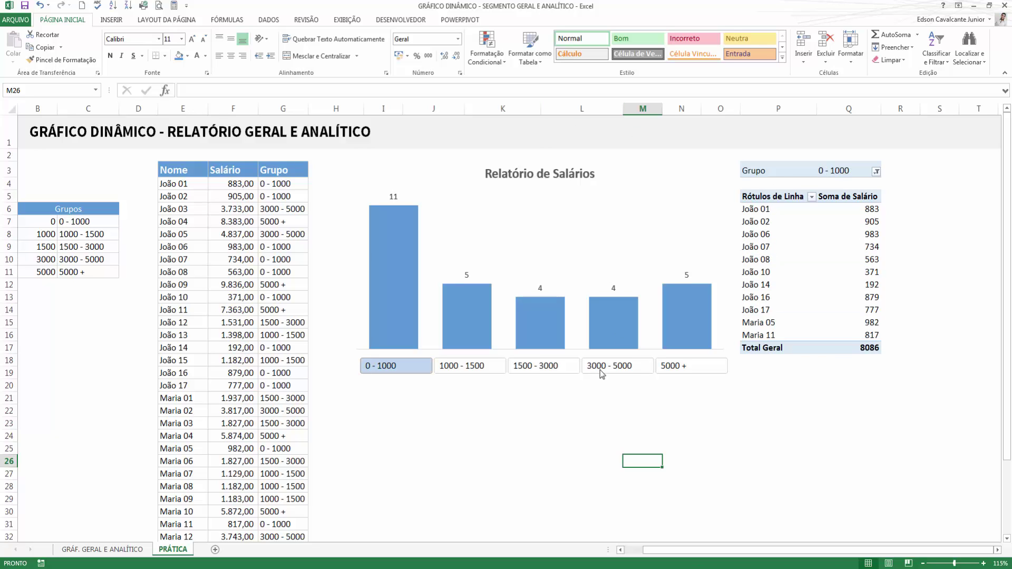
pyautogui.click(501, 371)
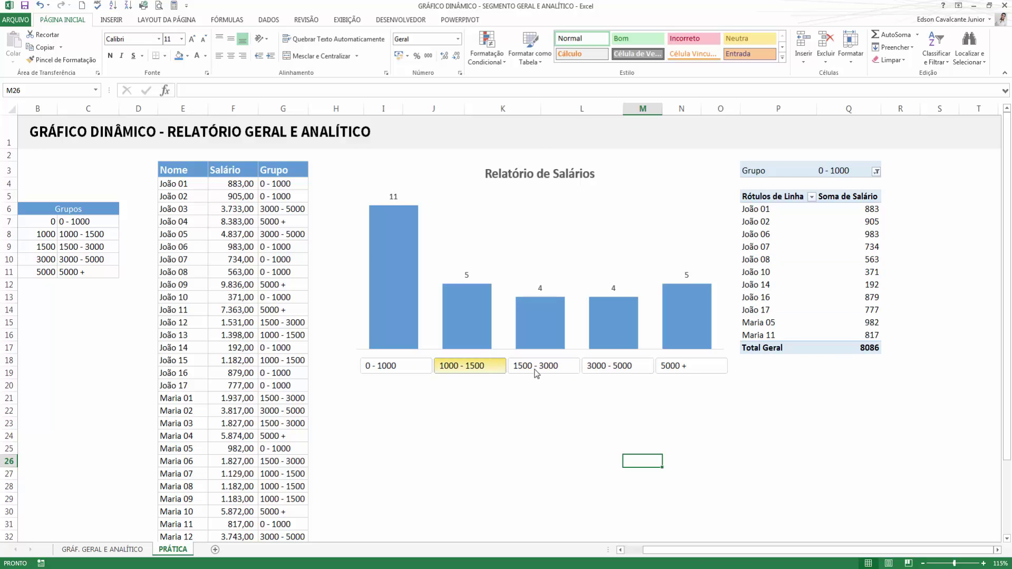
pyautogui.click(685, 368)
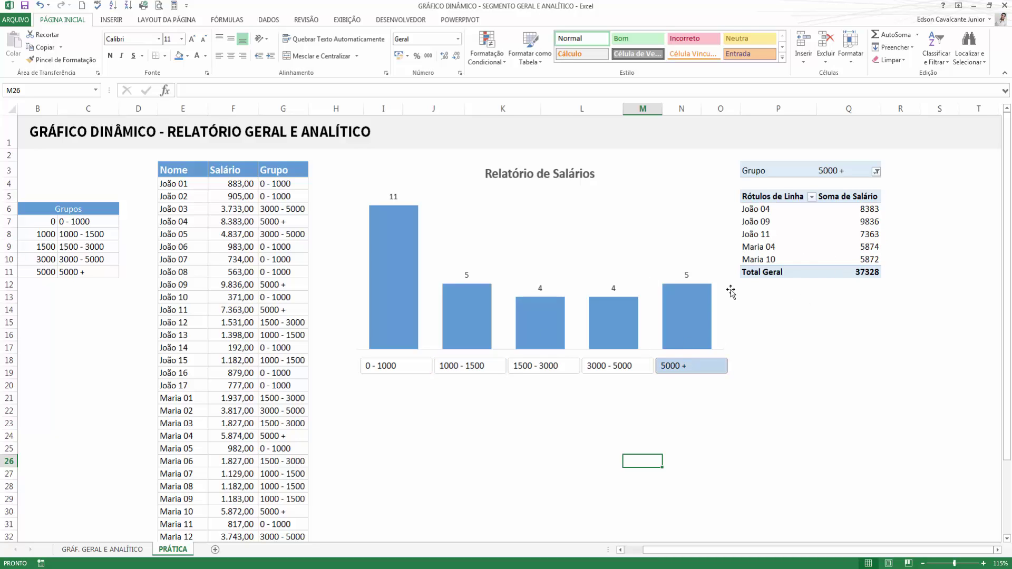
# Try multi-group slicer filters, starting with 3000 - 5000 plus 5000 + and ending with all five groups selected
pyautogui.click(622, 369)
pyautogui.keyDown('shift'); pyautogui.click(698, 366); pyautogui.keyUp('shift')
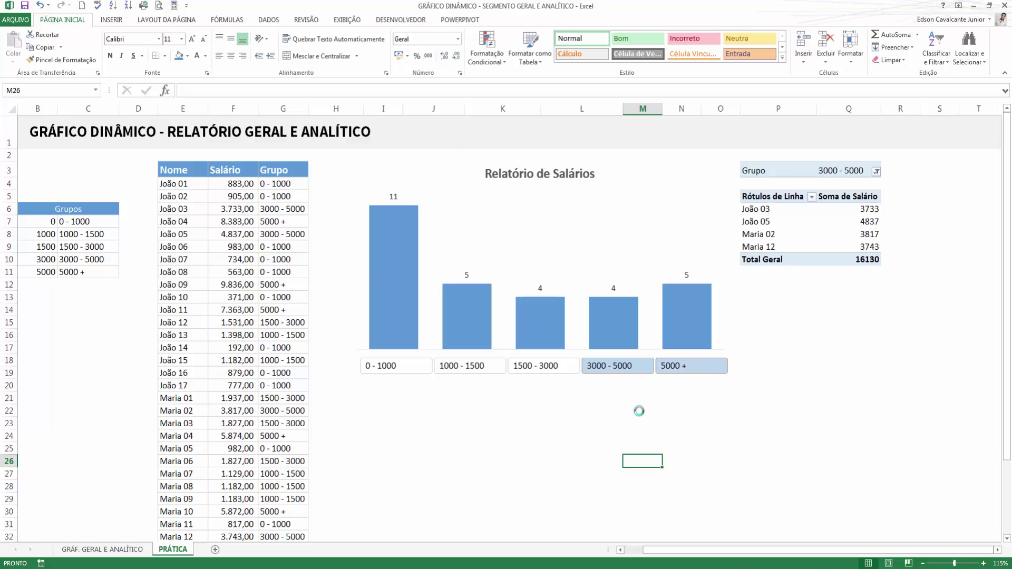
pyautogui.keyDown('shift'); pyautogui.click(486, 366); pyautogui.keyUp('shift')
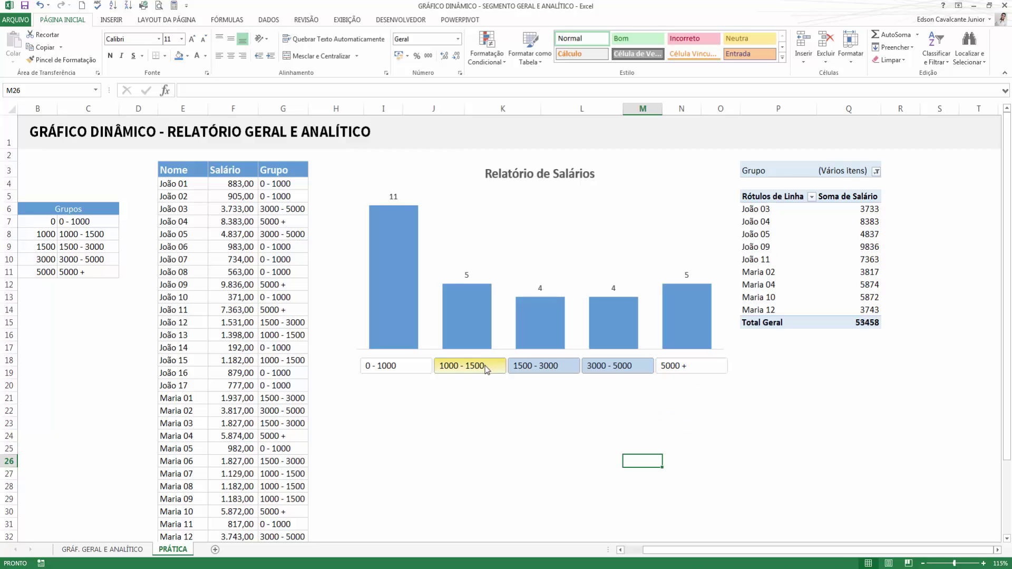
pyautogui.keyDown('ctrl'); pyautogui.click(701, 371); pyautogui.keyUp('ctrl')
pyautogui.keyDown('ctrl'); pyautogui.click(422, 371); pyautogui.keyUp('ctrl')
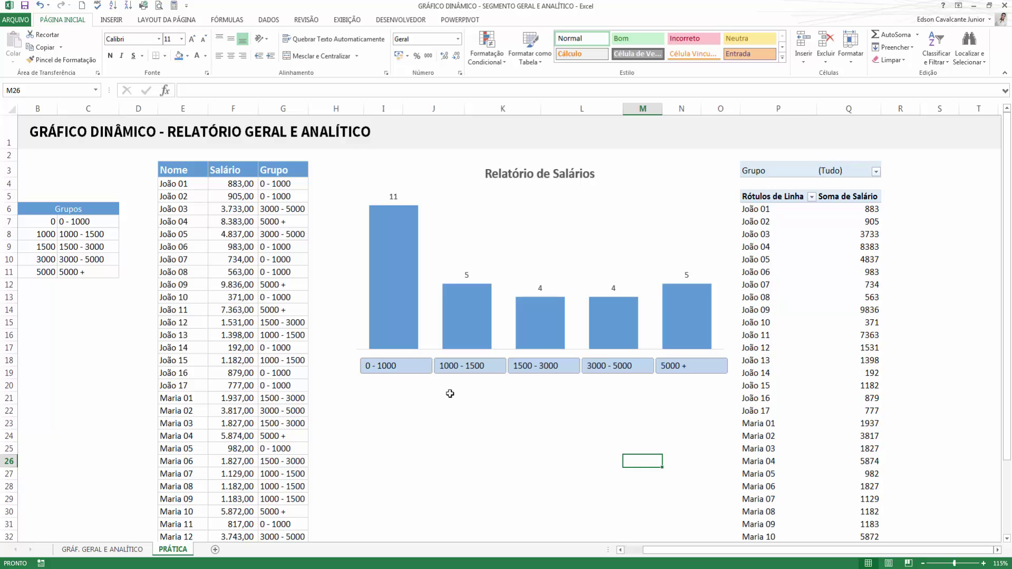
pyautogui.click(451, 395)
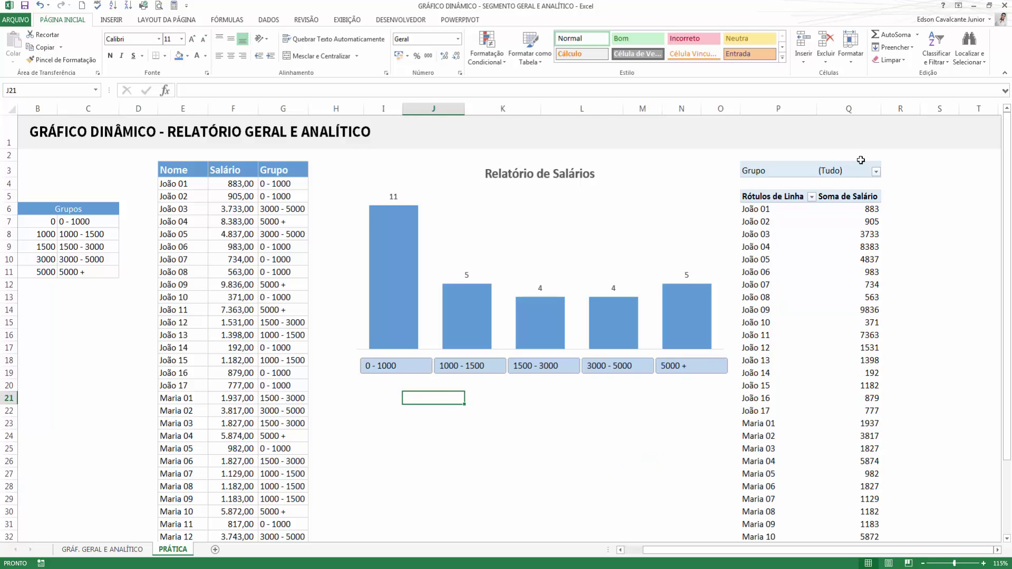
# Test the slicer with single groups and contiguous ranges, finishing with the full range from 0 - 1000 to 5000 +
pyautogui.click(463, 367)
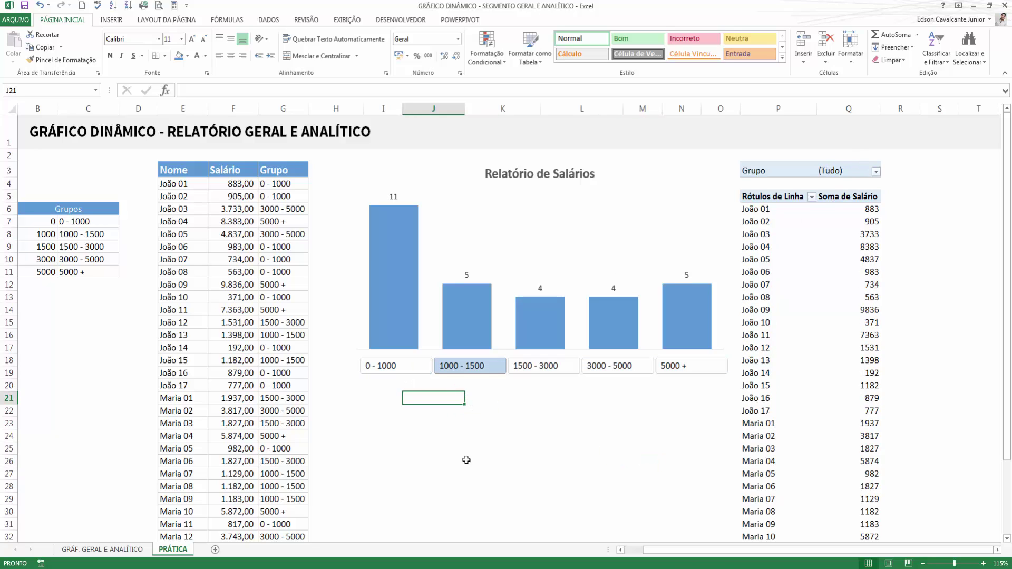
pyautogui.click(528, 369)
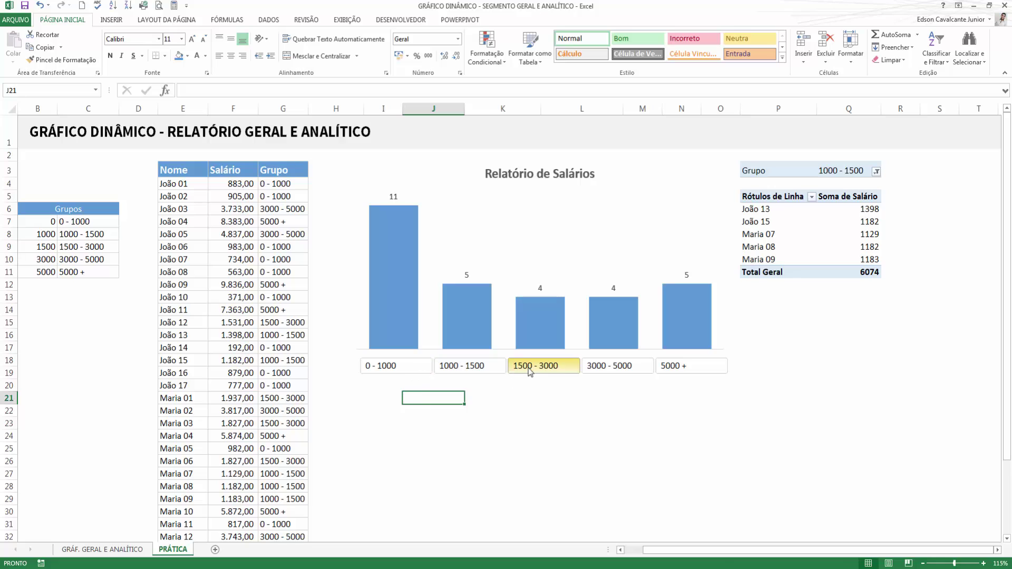
pyautogui.click(684, 366)
pyautogui.keyDown('shift'); pyautogui.click(467, 368); pyautogui.keyUp('shift')
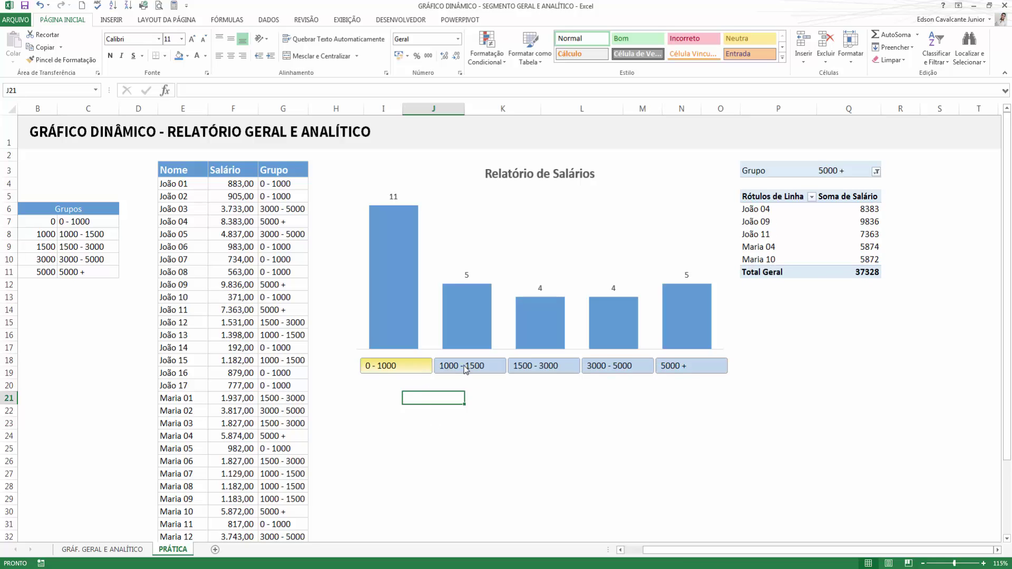
pyautogui.keyDown('shift'); pyautogui.click(422, 369); pyautogui.keyUp('shift')
pyautogui.click(696, 367)
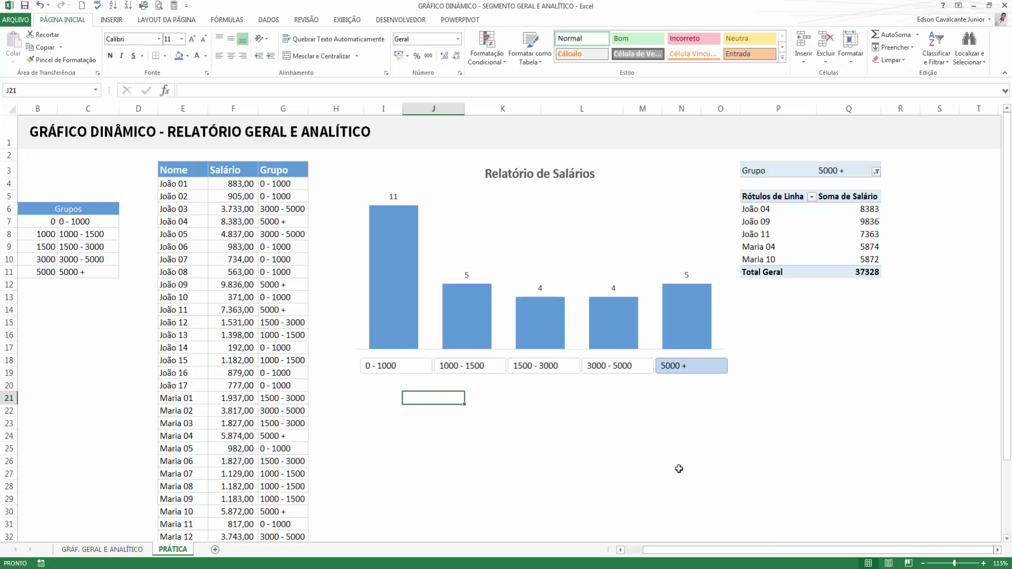
pyautogui.click(399, 370)
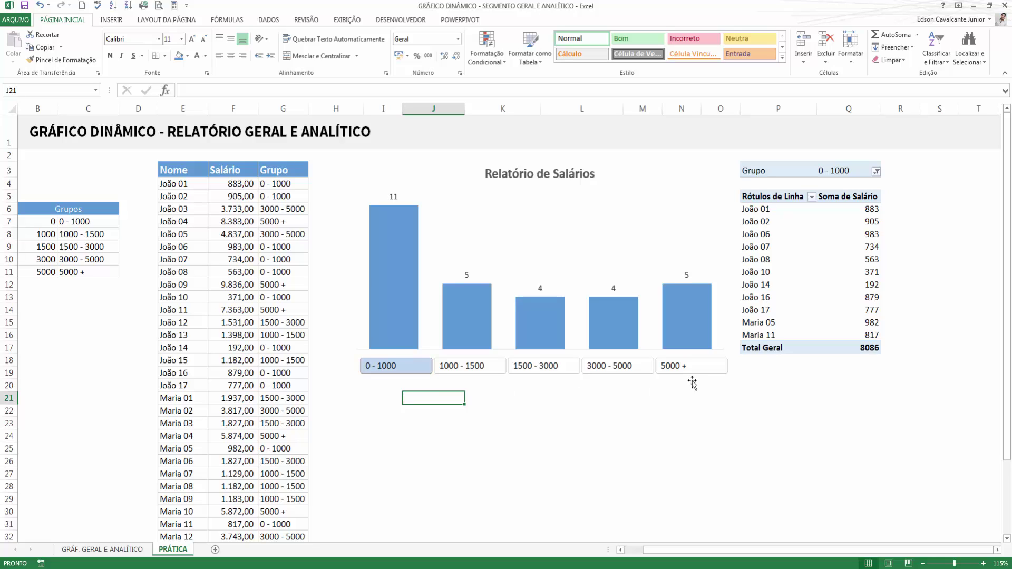
pyautogui.keyDown('shift'); pyautogui.click(704, 368); pyautogui.keyUp('shift')
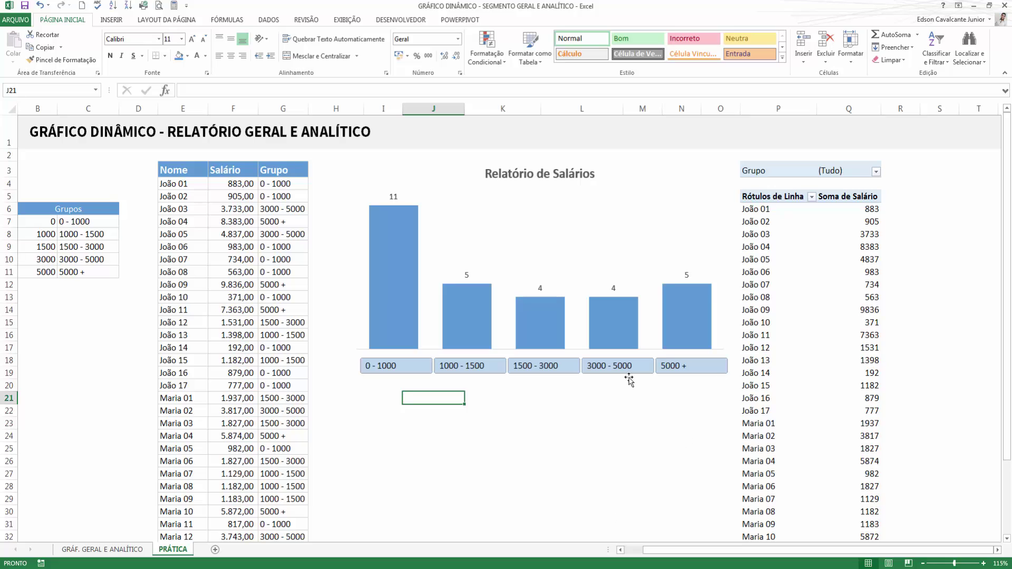
# Filter the salary pivot table to only the 0 - 1000 and 5000 + groups
pyautogui.click(367, 415)
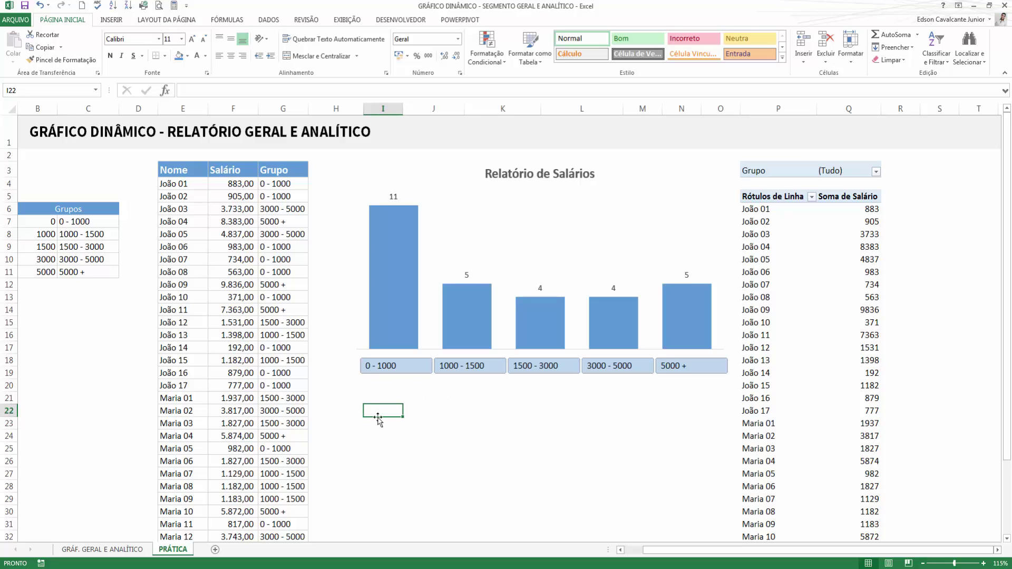
pyautogui.click(402, 371)
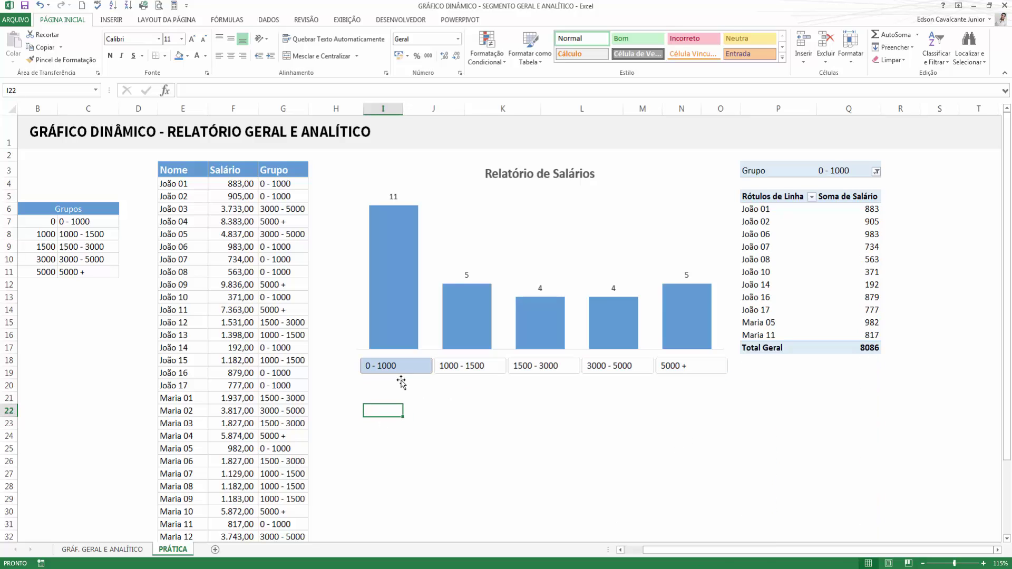
pyautogui.keyDown('ctrl'); pyautogui.click(683, 369); pyautogui.keyUp('ctrl')
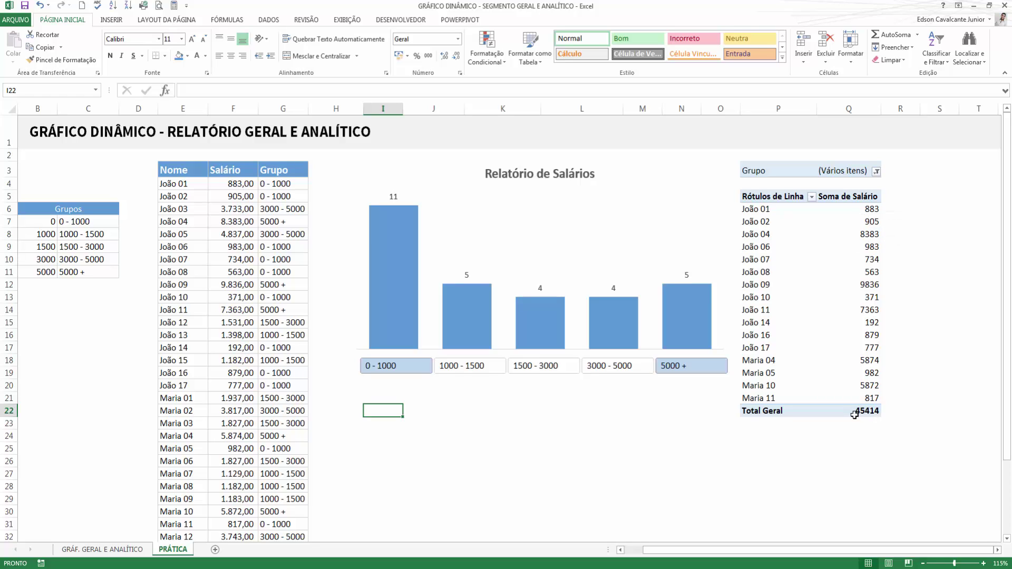
# Format the Soma de Salário field as Número with 0 decimal places and the thousands separator
pyautogui.doubleClick(849, 196)
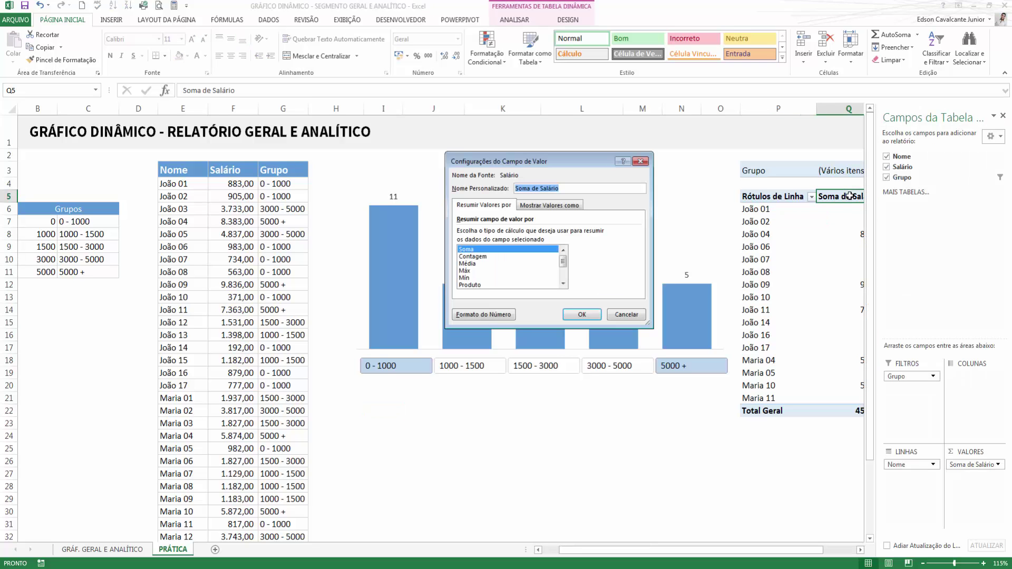
pyautogui.click(494, 322)
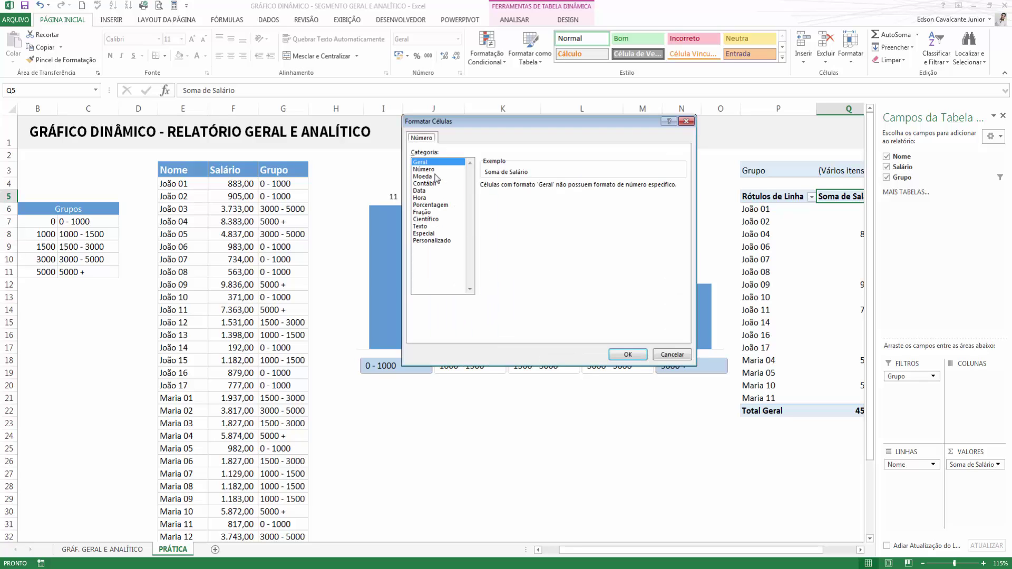
pyautogui.click(433, 169)
pyautogui.click(433, 176)
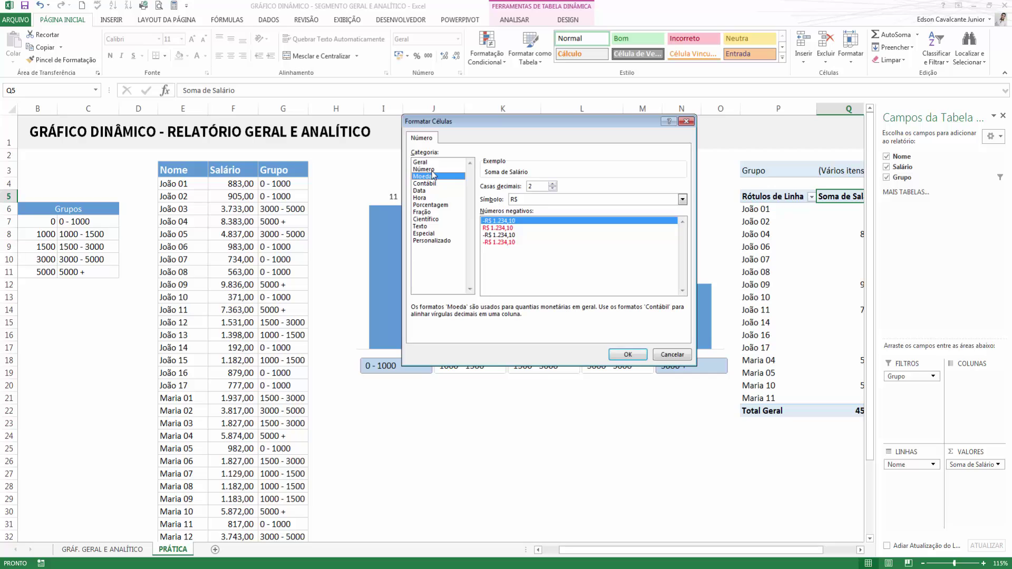
pyautogui.click(432, 172)
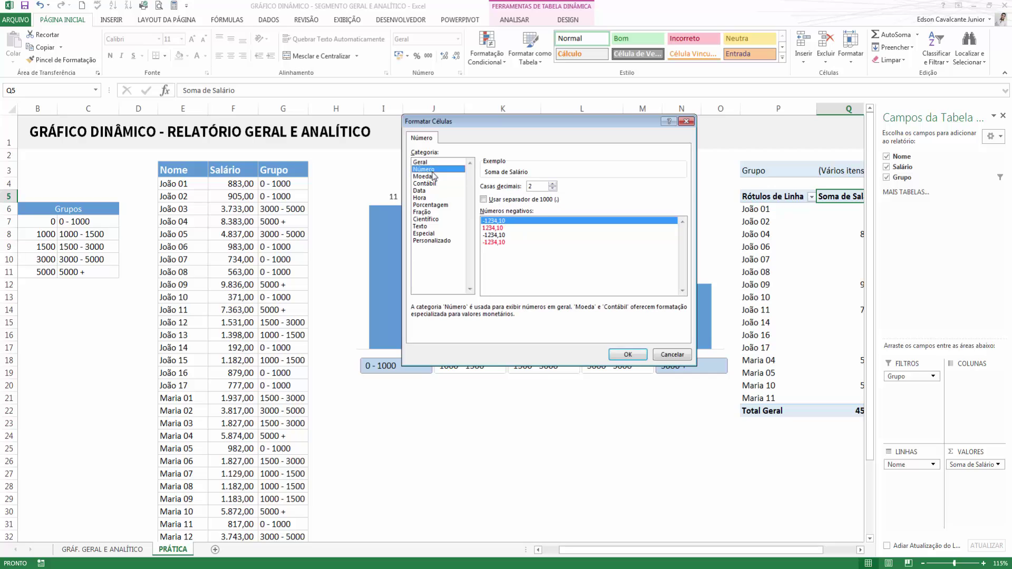
pyautogui.click(553, 188)
pyautogui.click(553, 189)
pyautogui.click(484, 200)
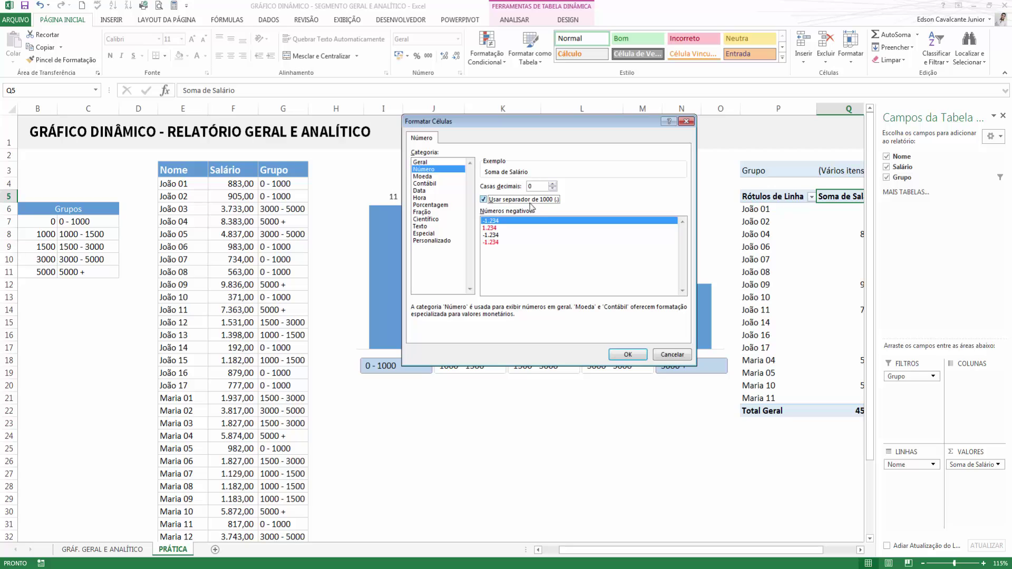
pyautogui.click(634, 356)
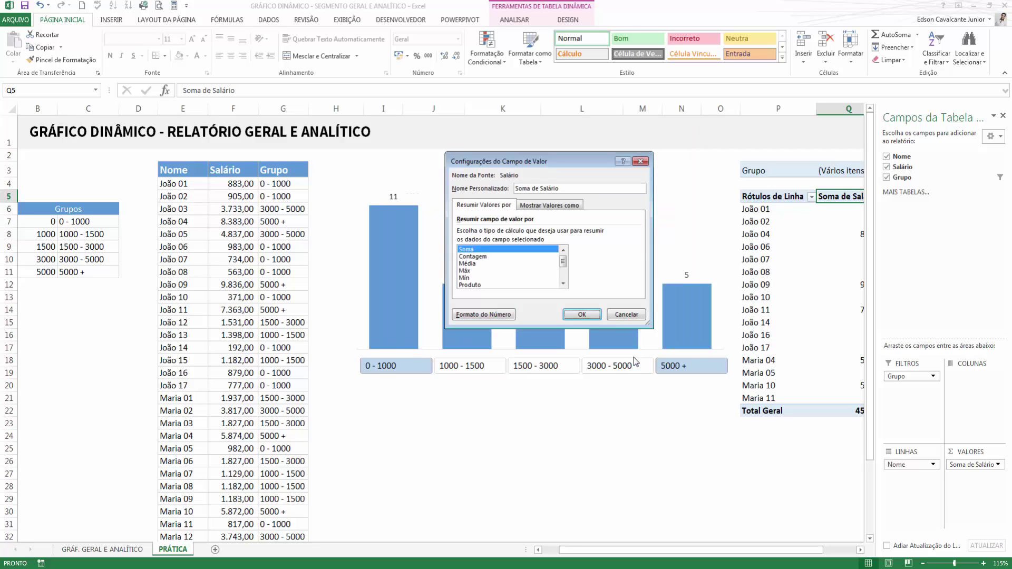
pyautogui.click(581, 315)
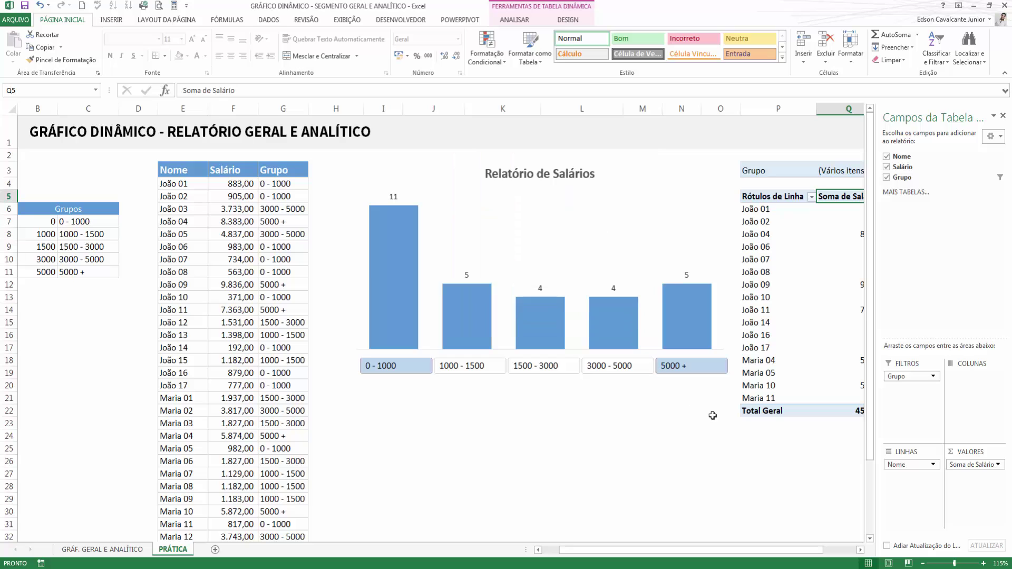
# Check the formatted salary pivot table and select its Total Geral amount
pyautogui.click(833, 482)
pyautogui.moveTo(832, 483); pyautogui.dragTo(881, 474)
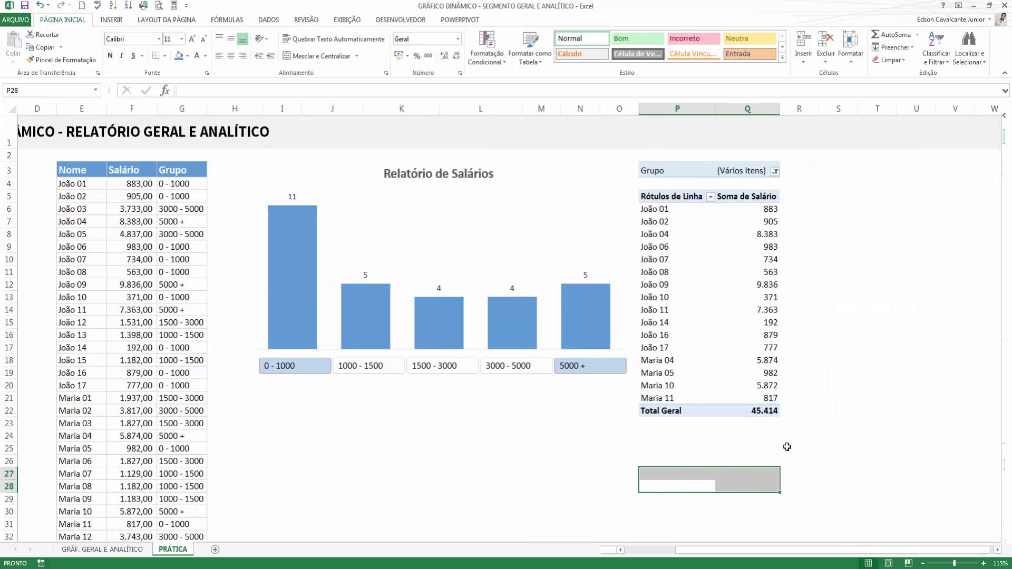
pyautogui.click(786, 448)
pyautogui.click(754, 411)
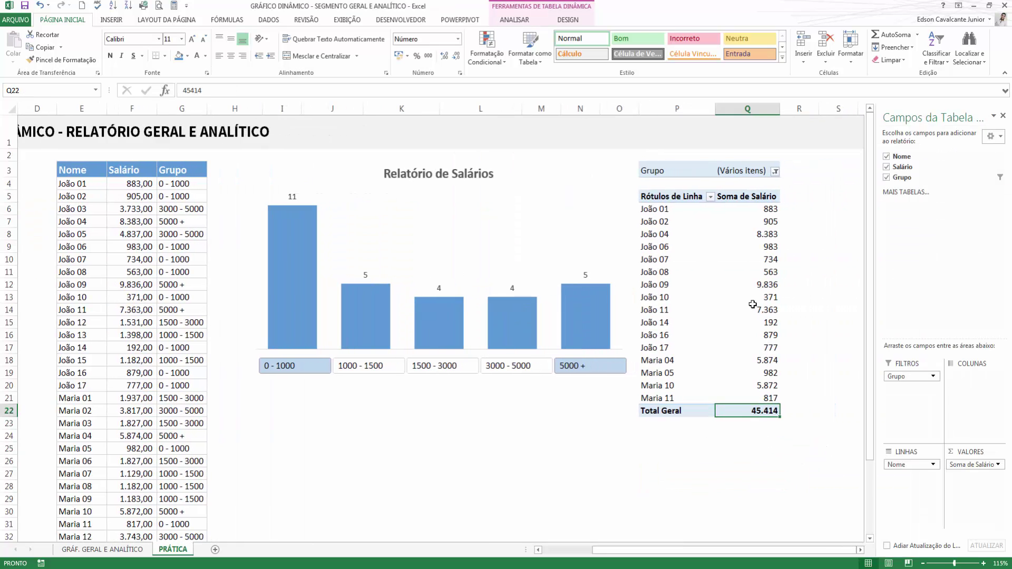
# Rename the Rótulos de Linha header of the salary pivot table as Funcionário
pyautogui.click(743, 197)
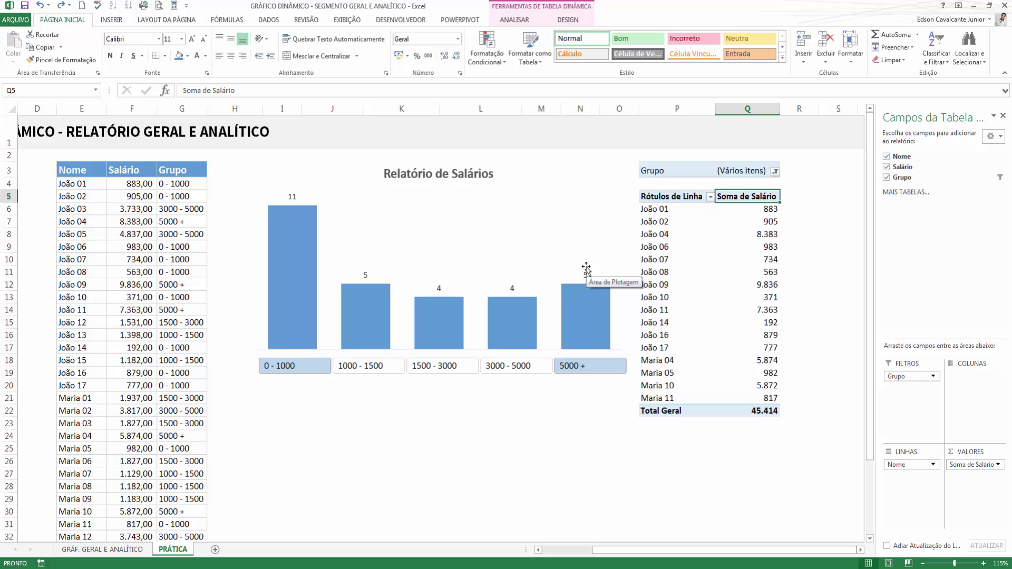
pyautogui.click(694, 196)
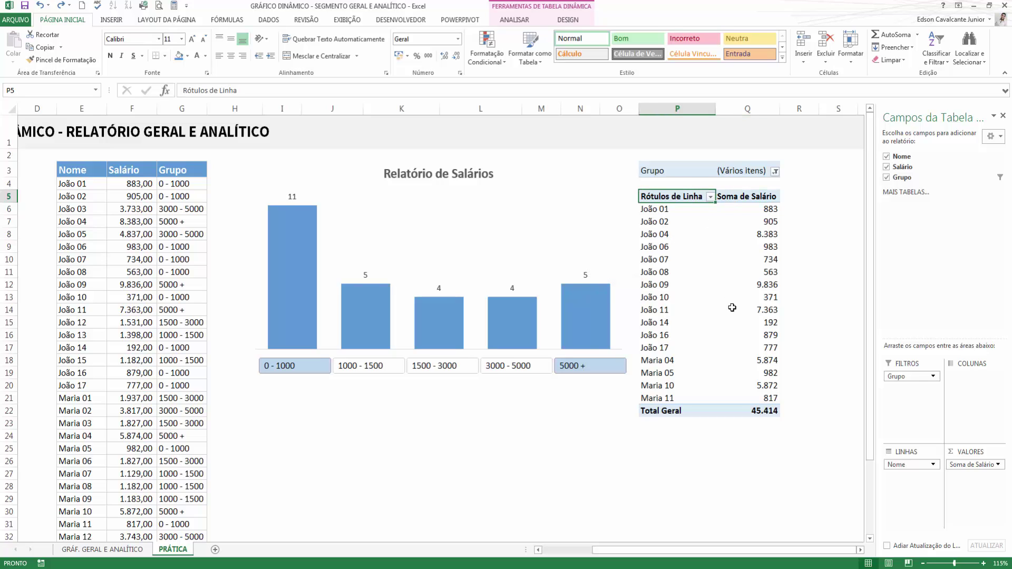
pyautogui.click(757, 198)
pyautogui.click(698, 197)
pyautogui.press('F2')
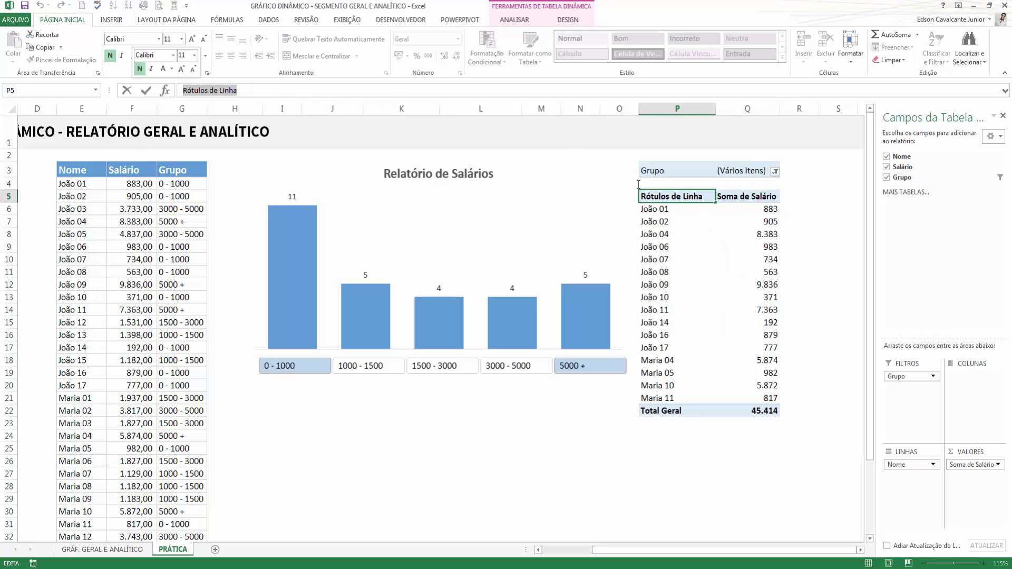
pyautogui.write('Func')
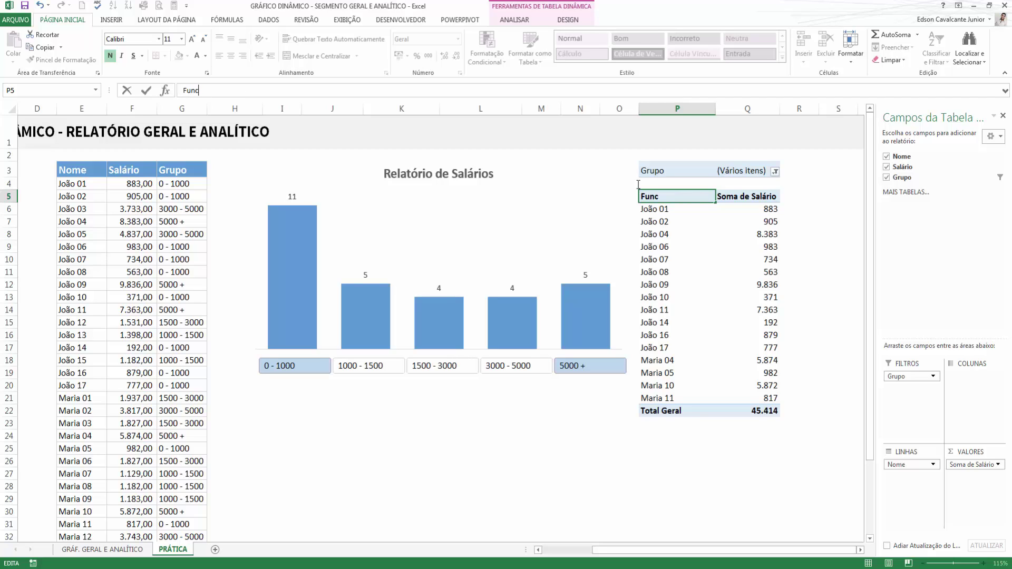
pyautogui.write('ionário')
pyautogui.press('Return')
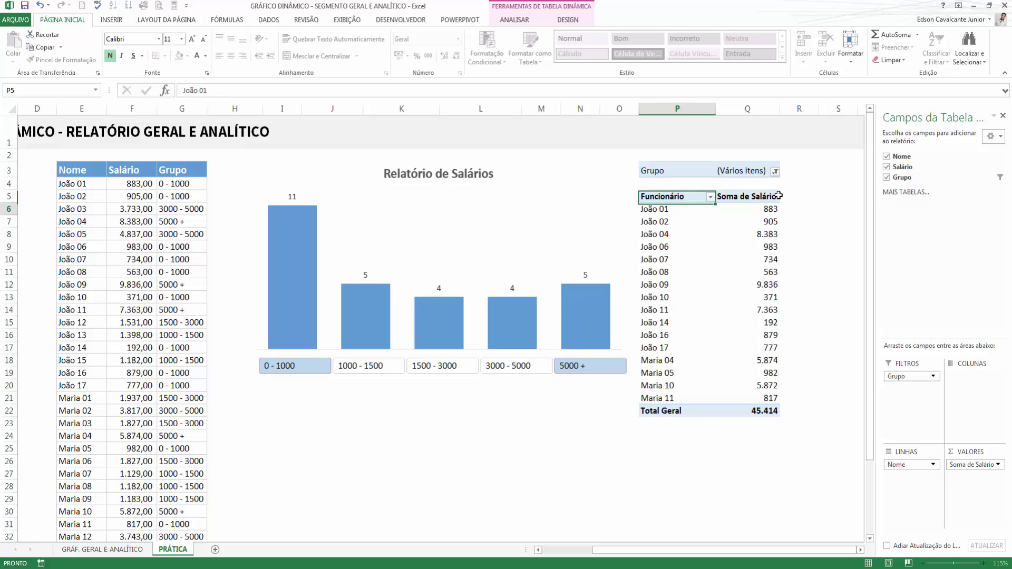
# Rename the Soma de Salário value field as Salário, with a trailing space to keep it distinct from the source field
pyautogui.click(768, 198)
pyautogui.doubleClick(768, 198)
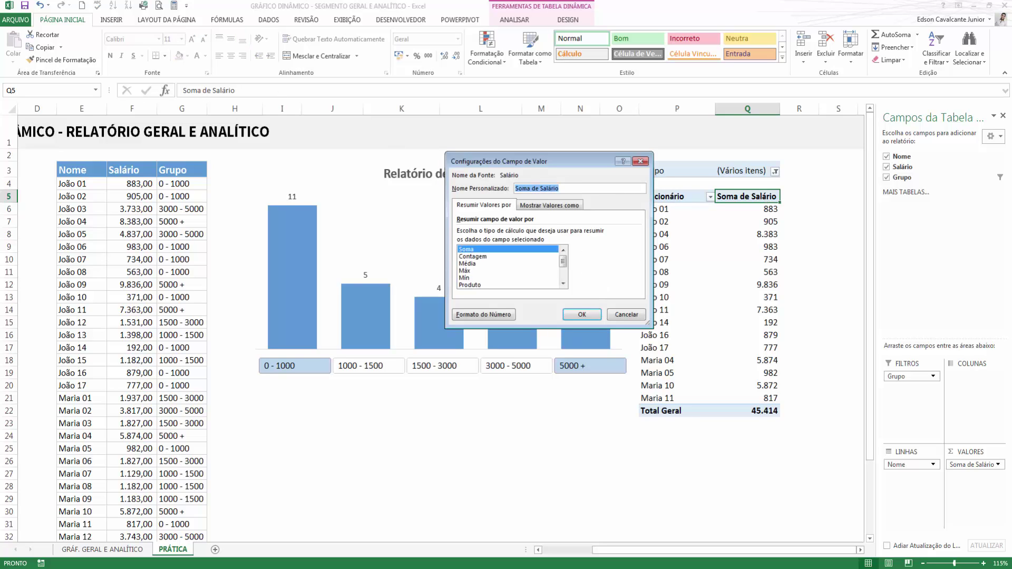
pyautogui.write('Salário')
pyautogui.press('Return')
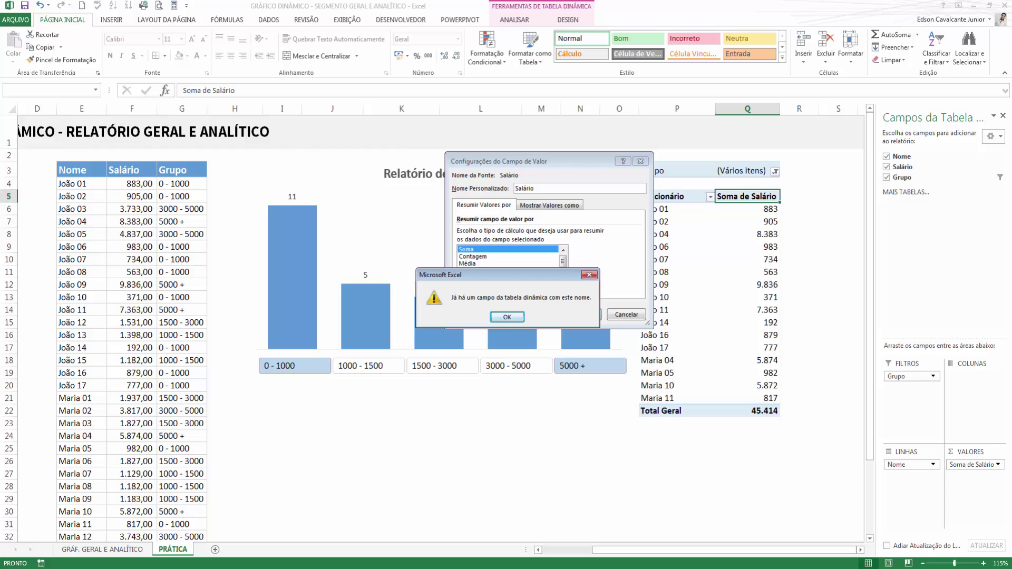
pyautogui.press('Return')
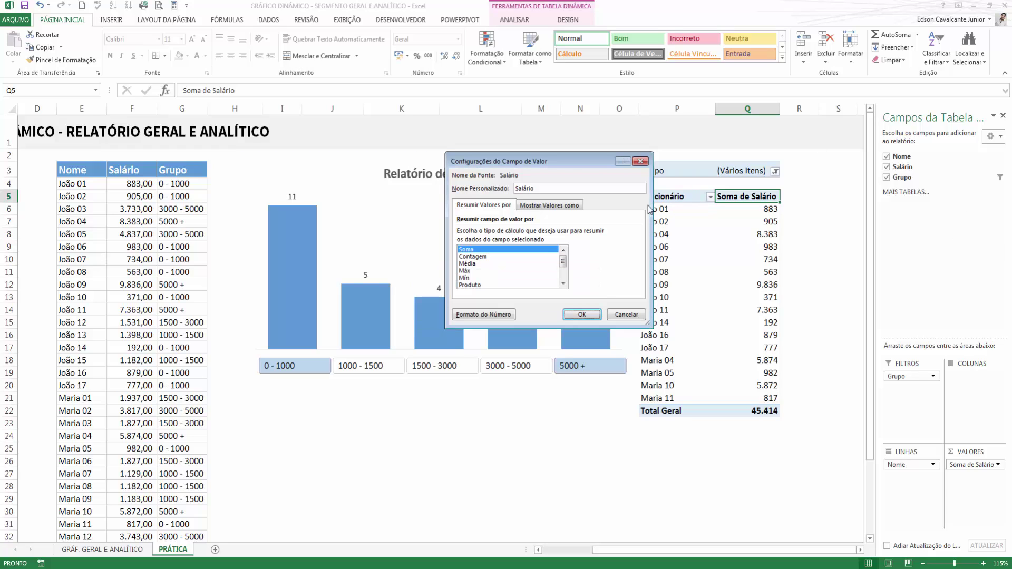
pyautogui.click(637, 188)
pyautogui.click(582, 314)
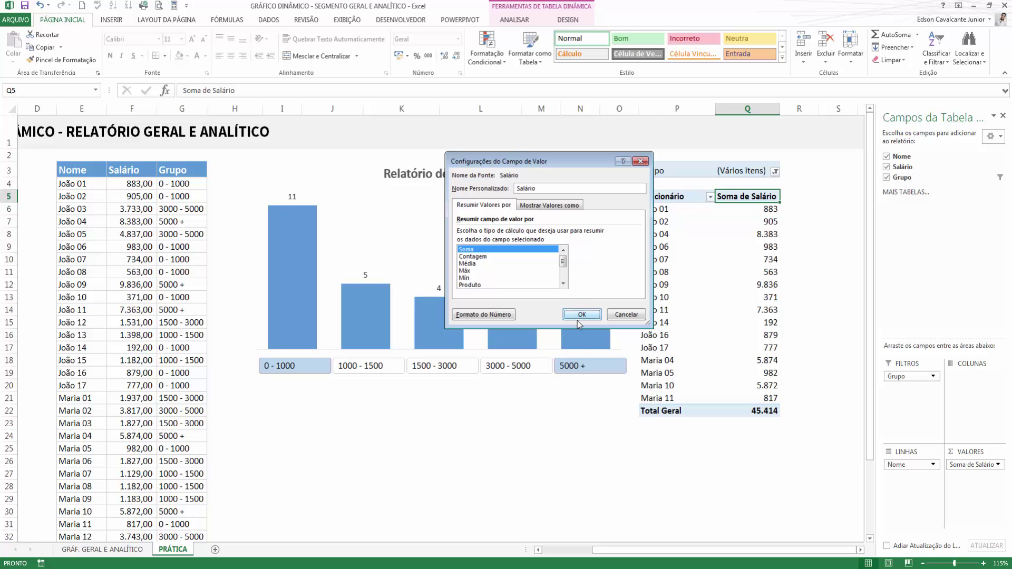
pyautogui.click(771, 333)
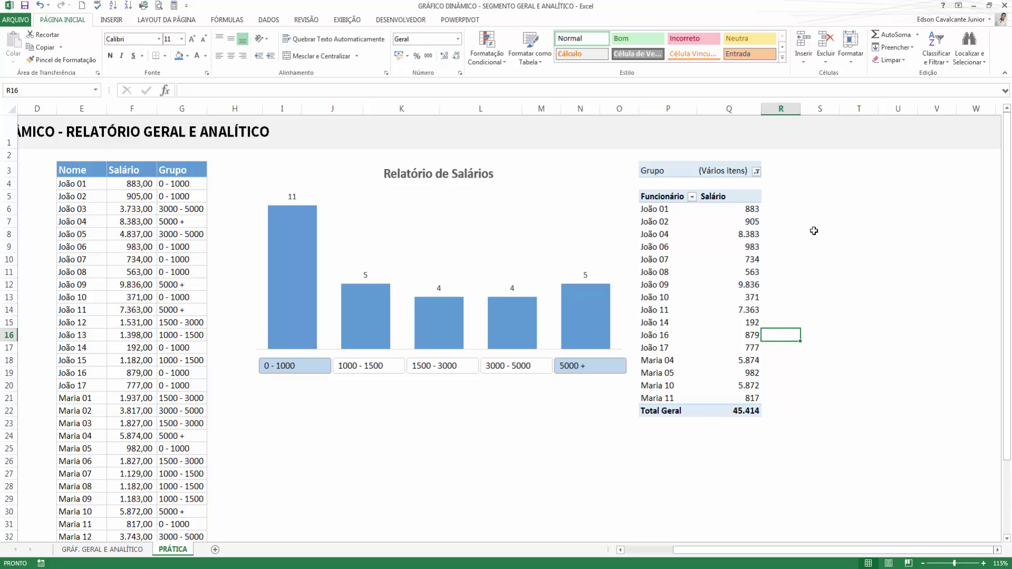
# Test the slicer with the 3000 - 5000 group and look over the source tables beside the chart
pyautogui.click(737, 195)
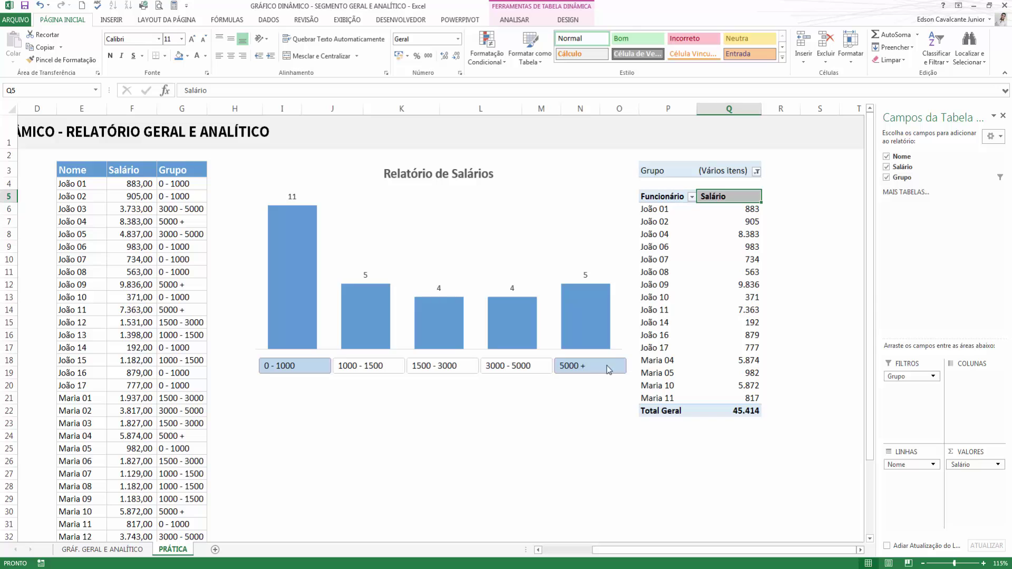
pyautogui.click(515, 371)
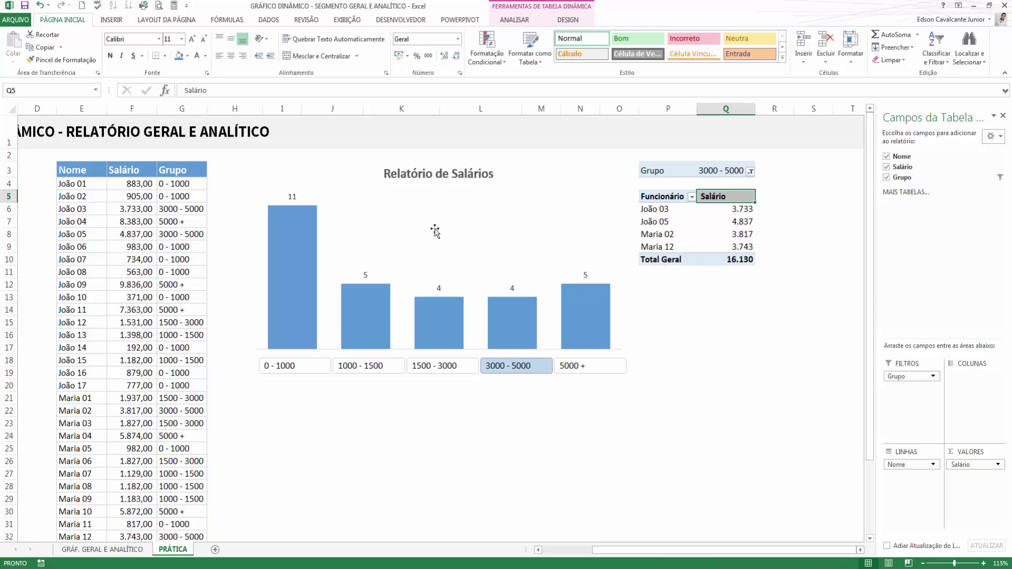
pyautogui.moveTo(282, 467); pyautogui.dragTo(13, 449)
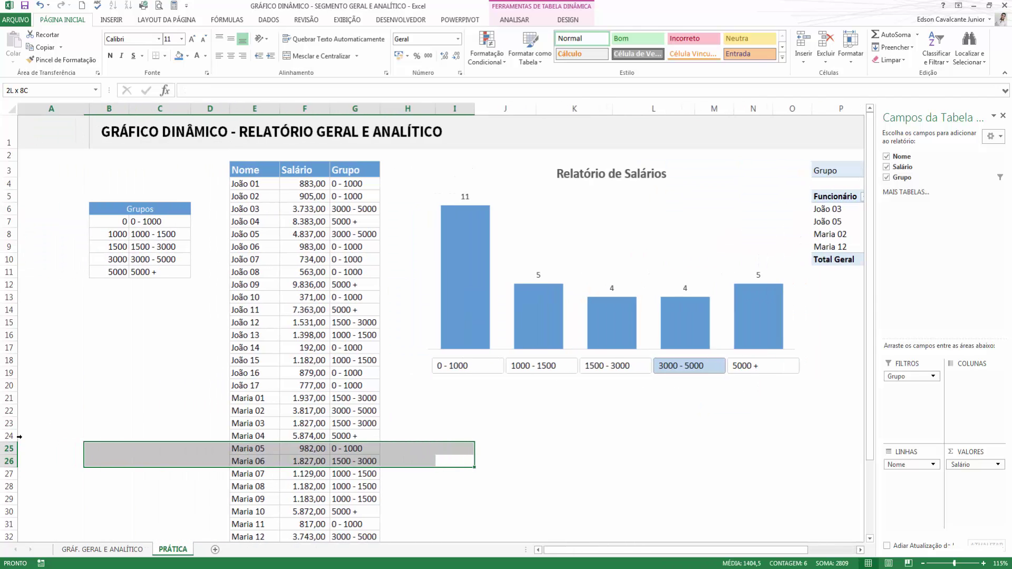
pyautogui.click(903, 412)
pyautogui.moveTo(918, 551); pyautogui.dragTo(938, 551)
# Reduce the salary chart's height and position it so its own category axis labels sit above the slicer
pyautogui.click(594, 192)
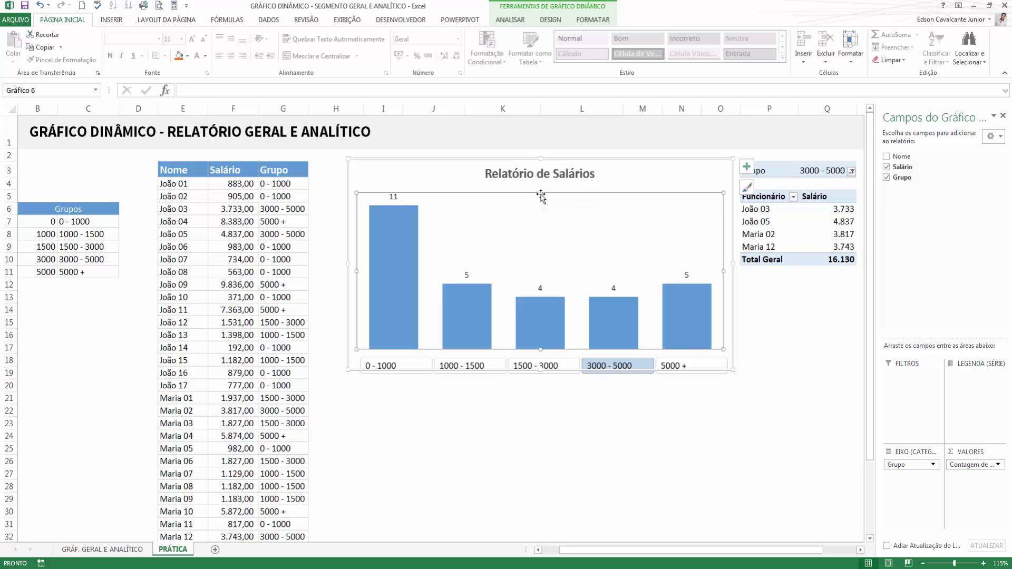
pyautogui.moveTo(537, 195); pyautogui.dragTo(533, 239)
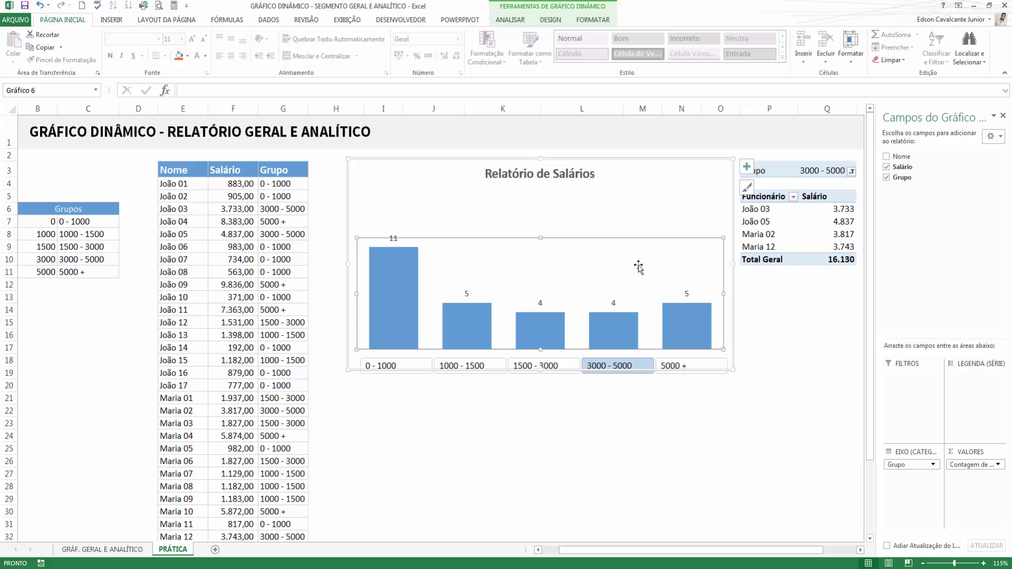
pyautogui.moveTo(540, 158); pyautogui.dragTo(538, 208)
pyautogui.moveTo(541, 269); pyautogui.dragTo(541, 247)
pyautogui.moveTo(552, 208); pyautogui.dragTo(558, 175)
# Examine the slicer below the chart as a separate object by selecting and deselecting it
pyautogui.rightClick(667, 376)
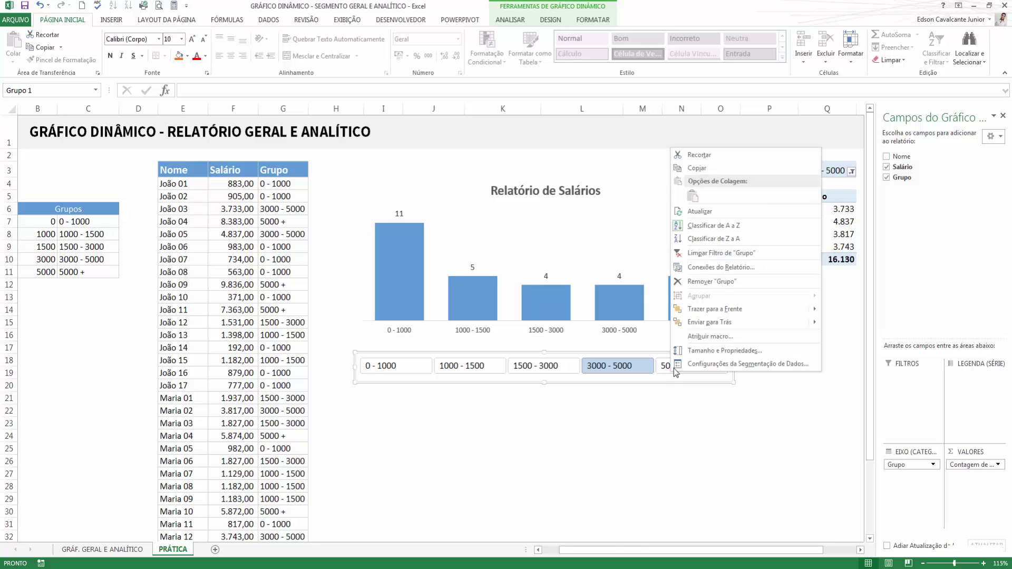
pyautogui.press('Escape')
pyautogui.click(653, 422)
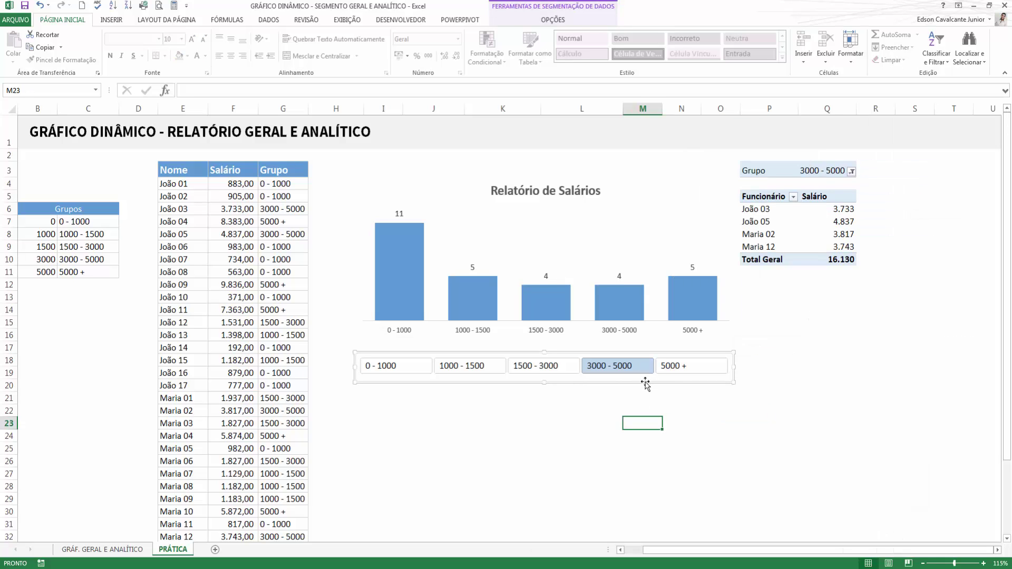
pyautogui.click(644, 380)
pyautogui.click(801, 364)
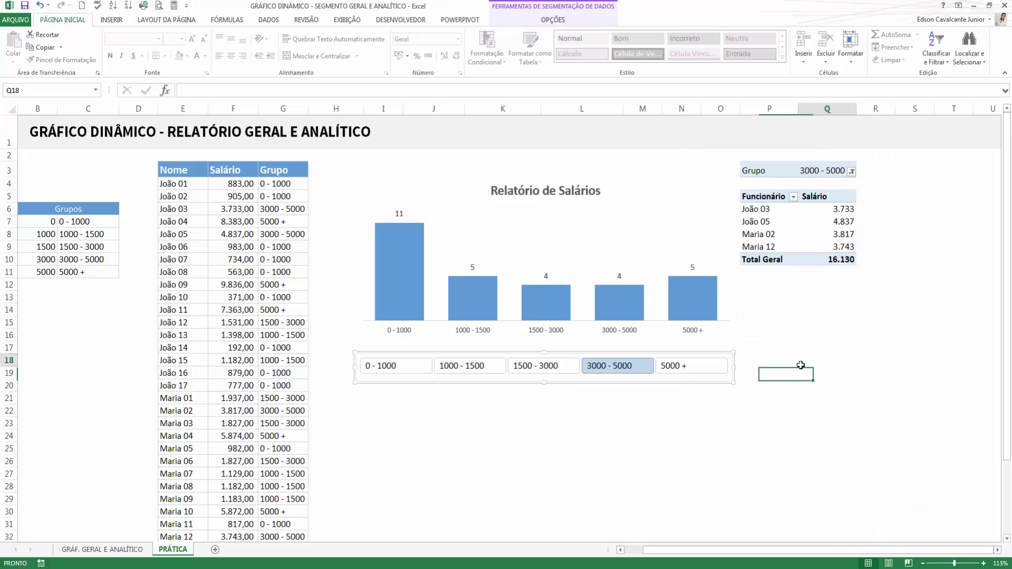
pyautogui.click(931, 424)
pyautogui.click(714, 378)
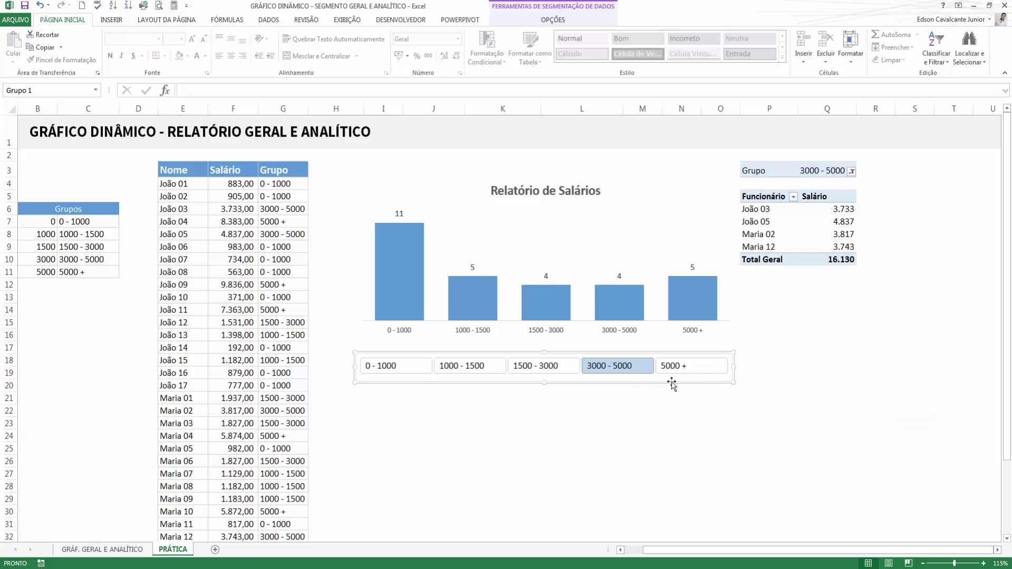
pyautogui.click(870, 375)
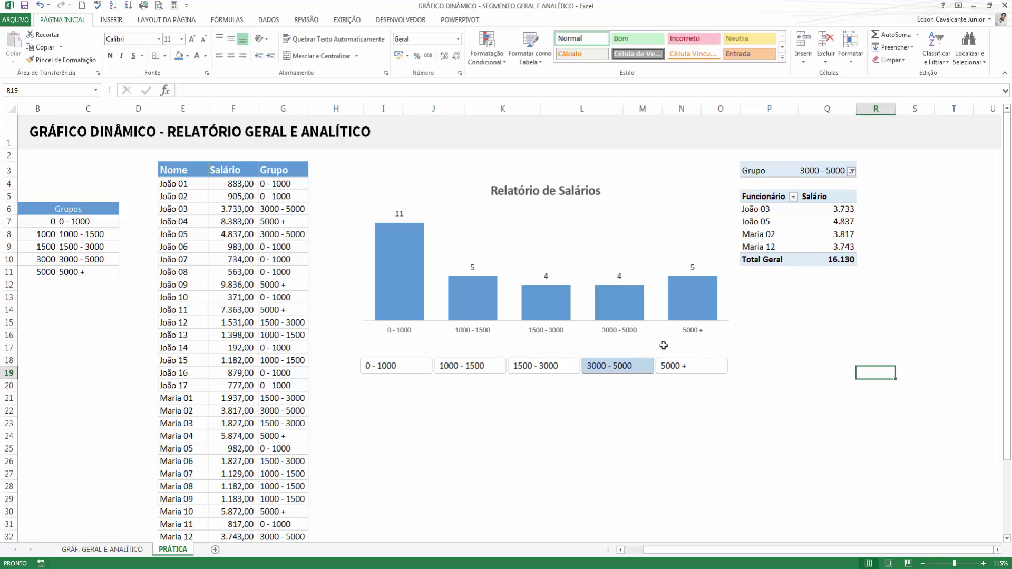
# Test the slicer with the 1500 - 3000 and 1000 - 1500 groups, finishing with 0 - 1000
pyautogui.click(564, 372)
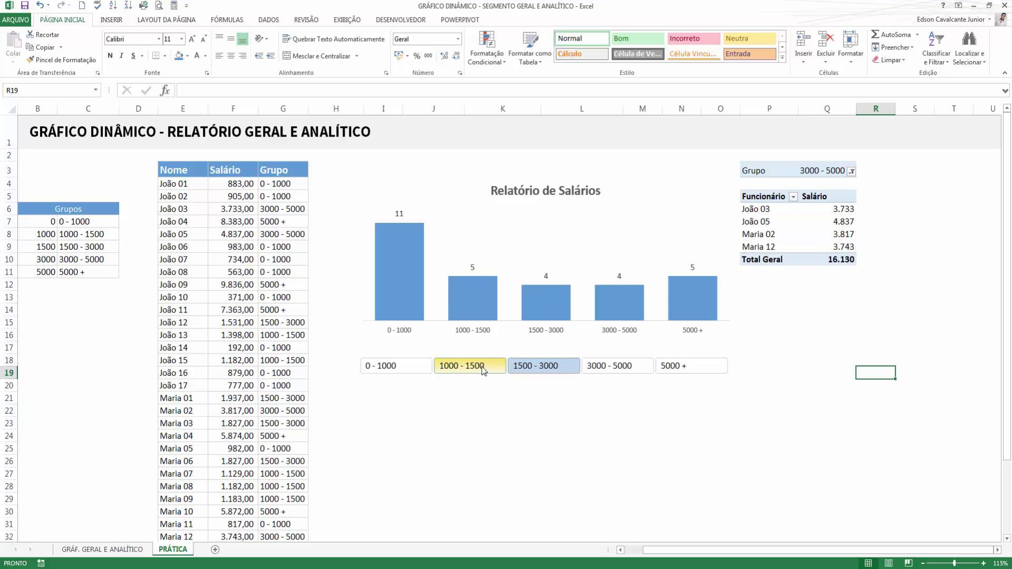
pyautogui.click(481, 373)
pyautogui.click(401, 372)
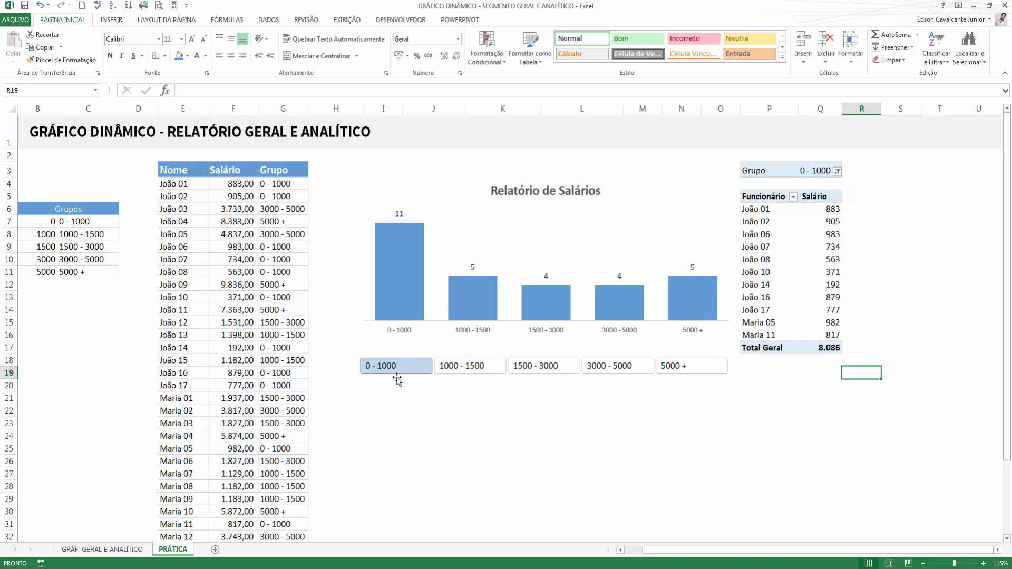
# Move the slicer up over the chart's category axis labels so it serves as the axis
pyautogui.click(397, 378)
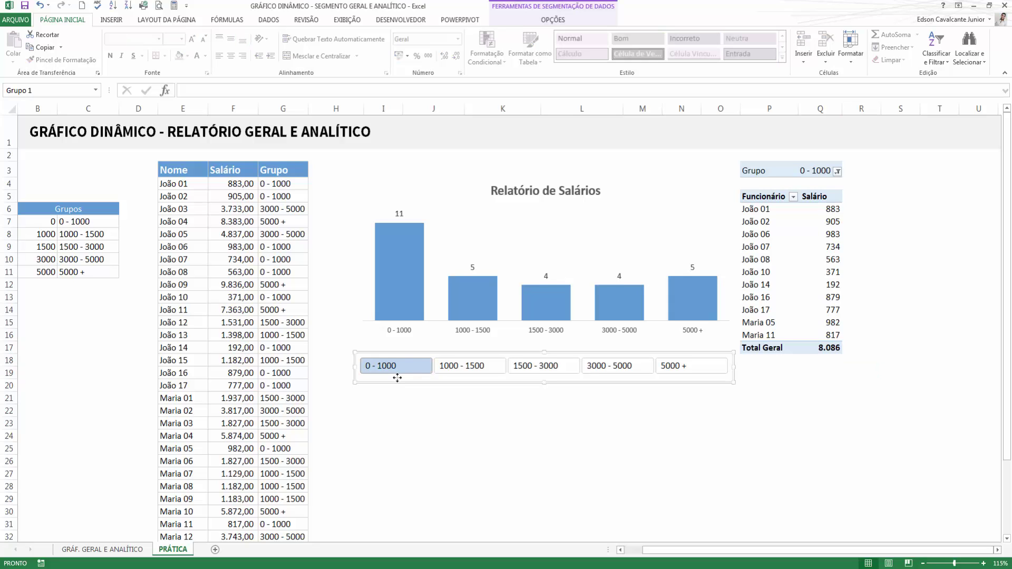
pyautogui.moveTo(441, 384); pyautogui.dragTo(443, 353)
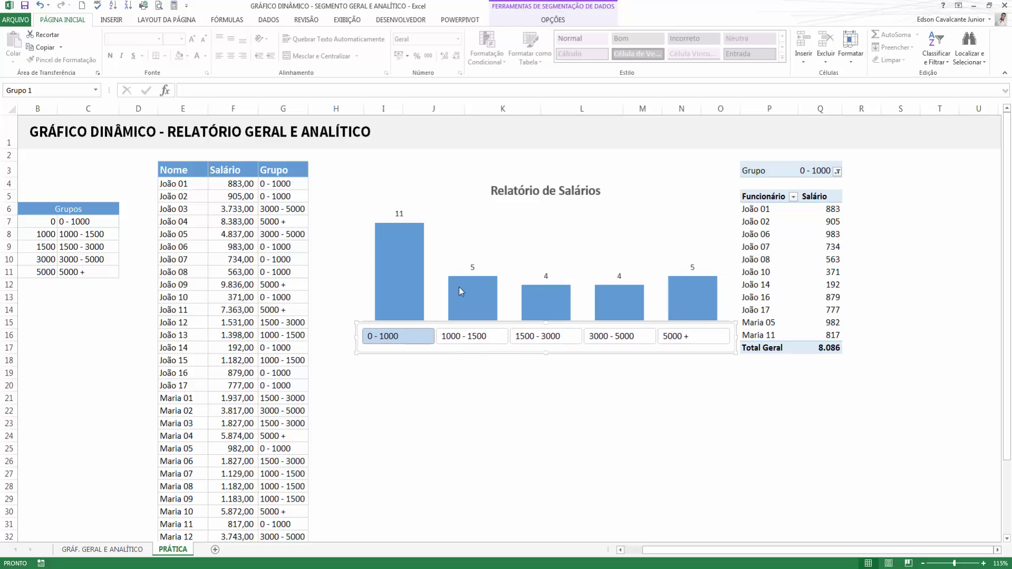
pyautogui.click(354, 157)
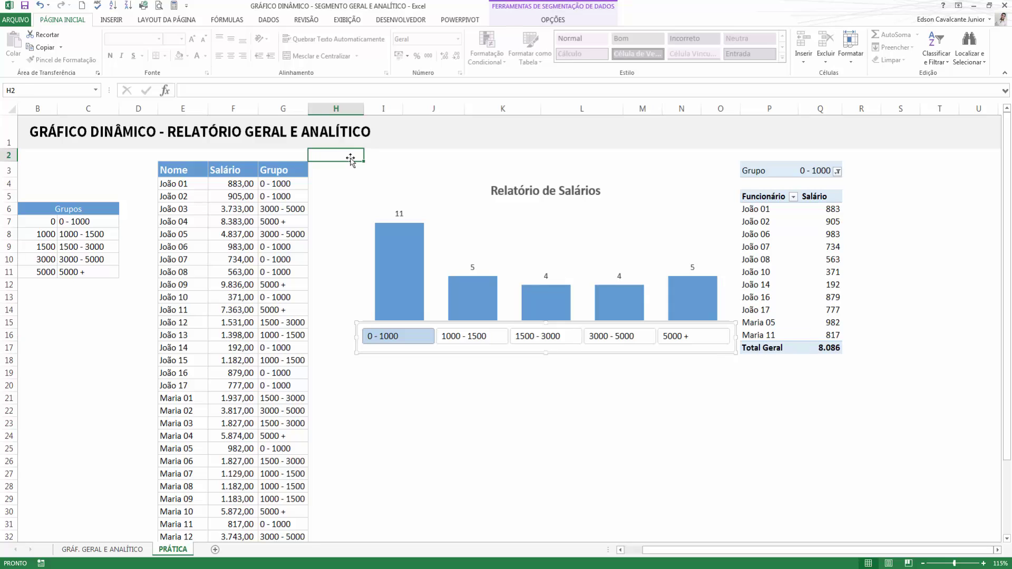
# Insert a new column H between the salary table and the chart
pyautogui.click(354, 109)
pyautogui.rightClick(355, 109)
pyautogui.click(387, 190)
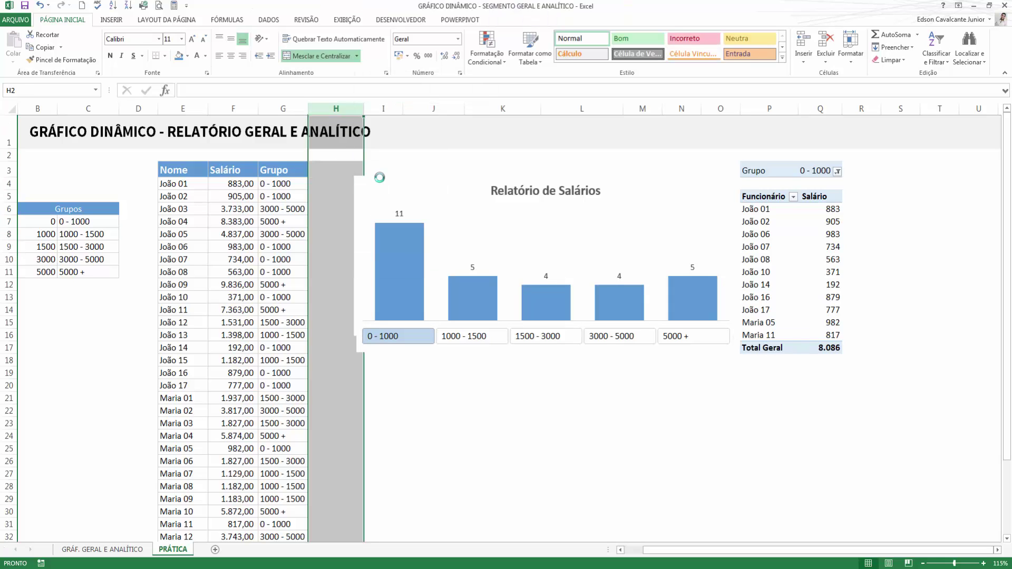
pyautogui.click(413, 181)
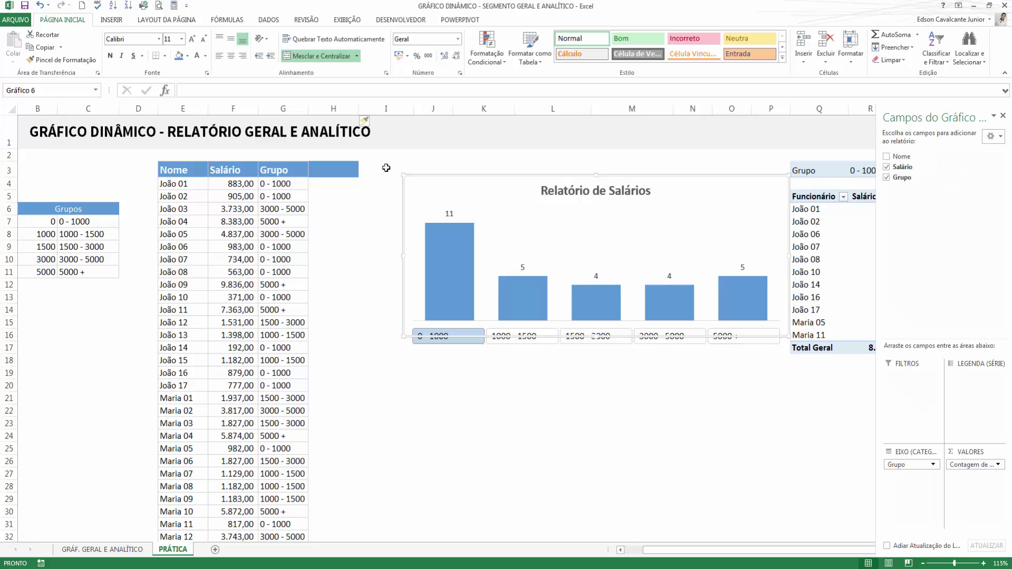
pyautogui.click(381, 169)
# Clear the copied header formatting in H3 by pasting the blank cell H5 over it
pyautogui.click(339, 193)
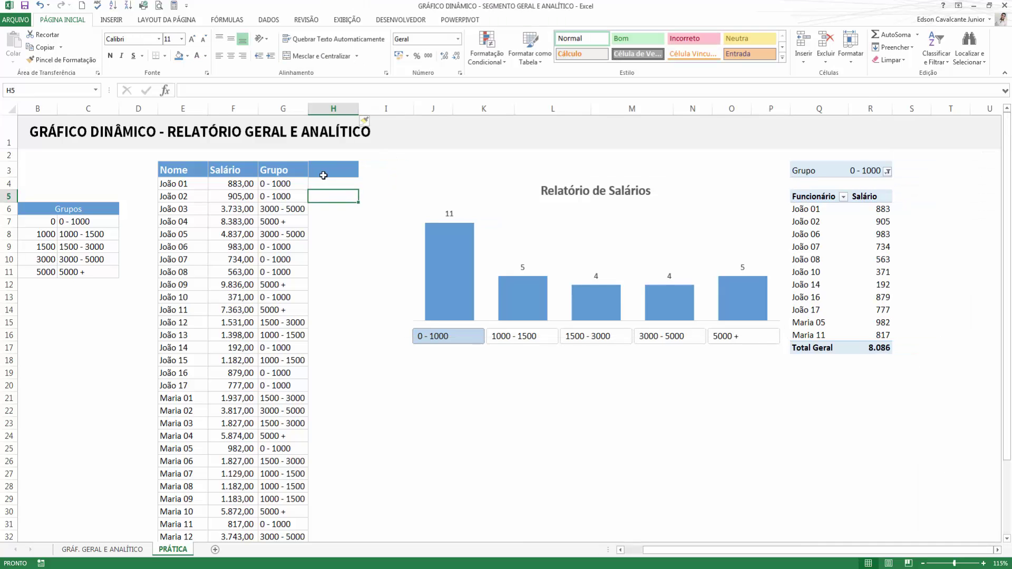
pyautogui.hotkey('ctrl', 'c')
pyautogui.click(326, 174)
pyautogui.hotkey('ctrl', 'v')
# Apply a solid grey outline border to I3:S18 around the chart, slicer and salary pivot table
pyautogui.click(376, 168)
pyautogui.moveTo(376, 167); pyautogui.dragTo(903, 364)
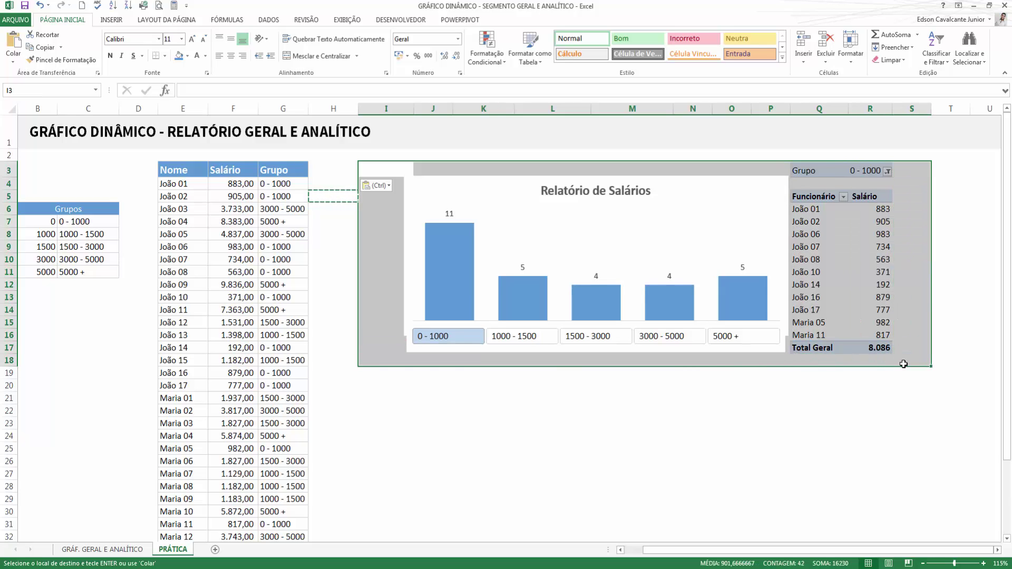
pyautogui.press('Escape')
pyautogui.press('Escape')
pyautogui.hotkey('ctrl', '1')
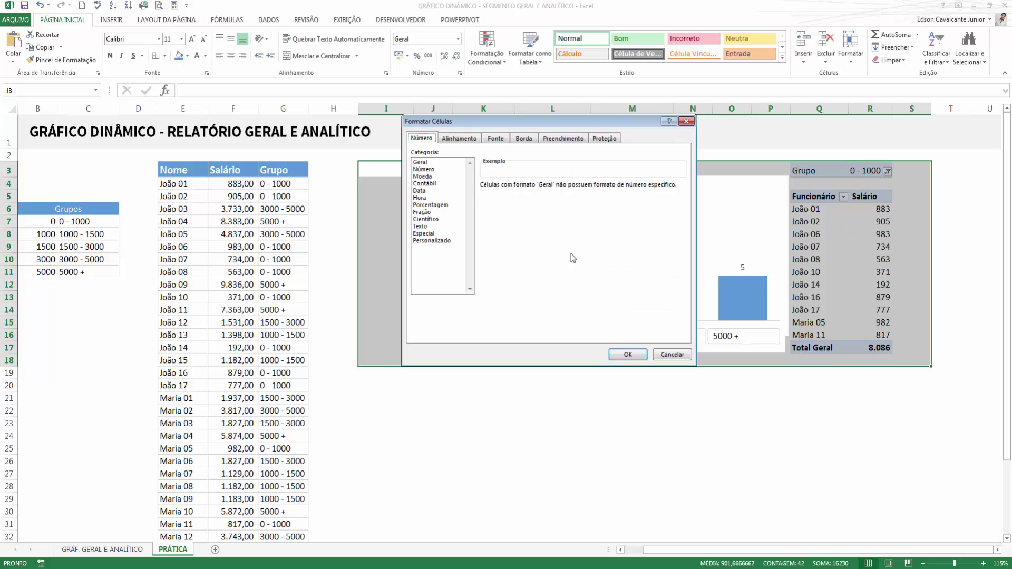
pyautogui.click(524, 139)
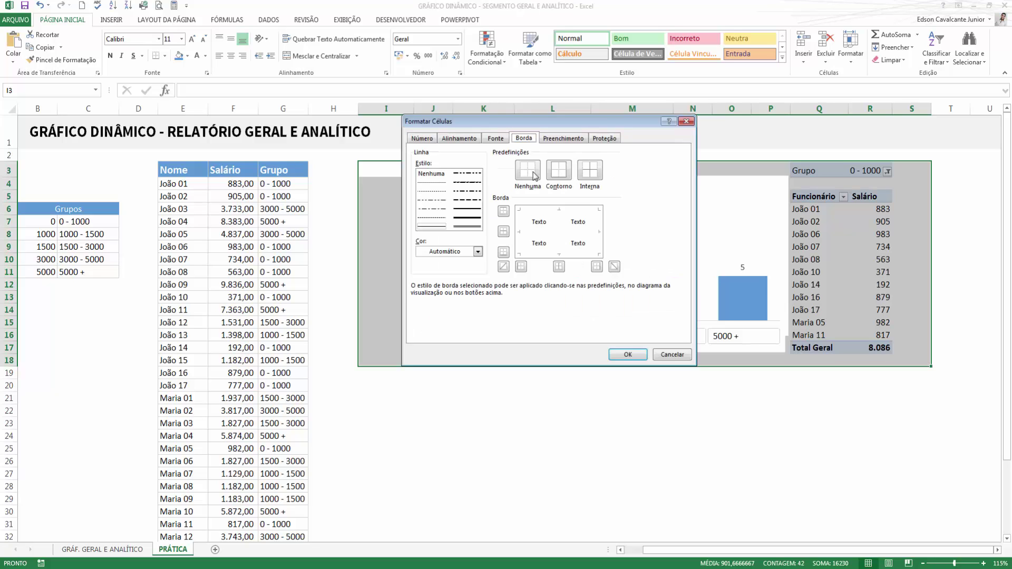
pyautogui.click(469, 214)
pyautogui.click(477, 252)
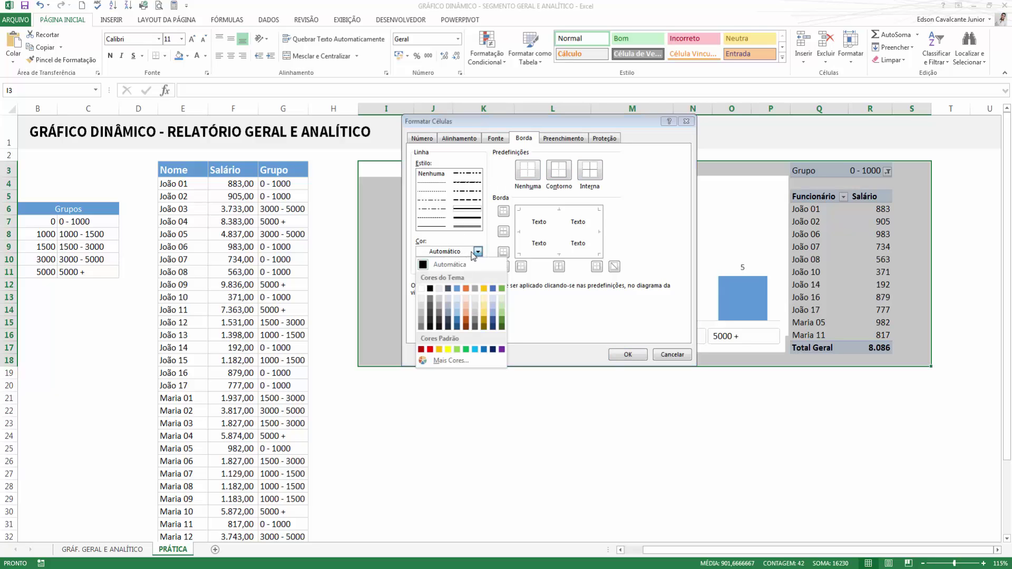
pyautogui.click(430, 307)
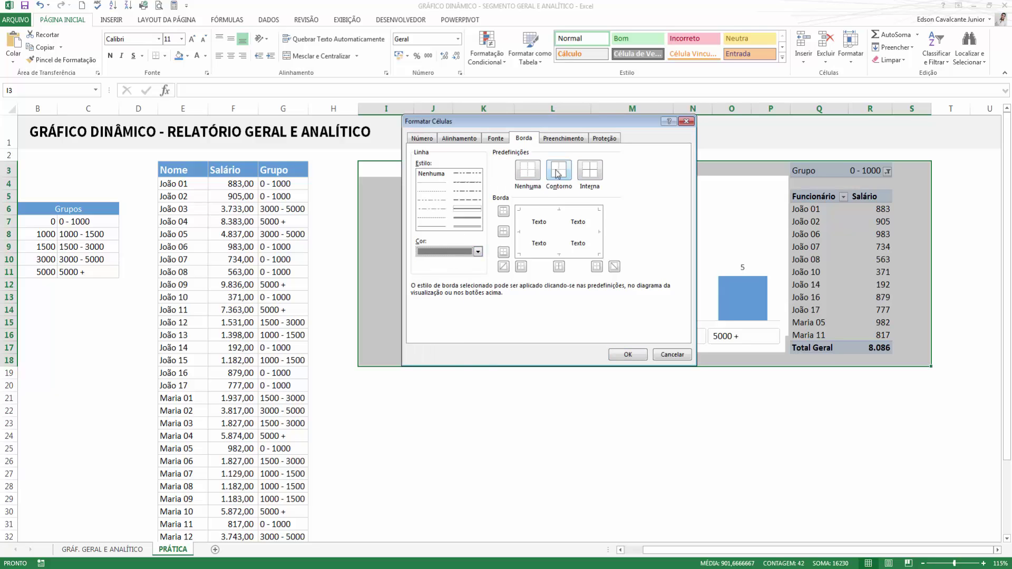
pyautogui.click(557, 173)
pyautogui.click(628, 354)
# Narrow column I to reduce the gap between the outline border and the chart
pyautogui.click(775, 449)
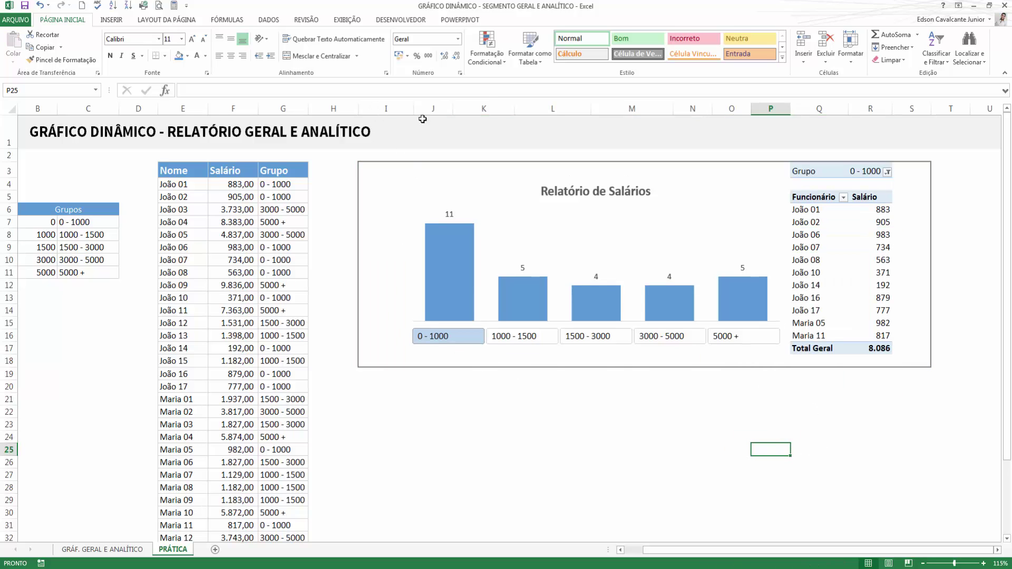
pyautogui.moveTo(414, 109); pyautogui.dragTo(382, 110)
pyautogui.click(875, 411)
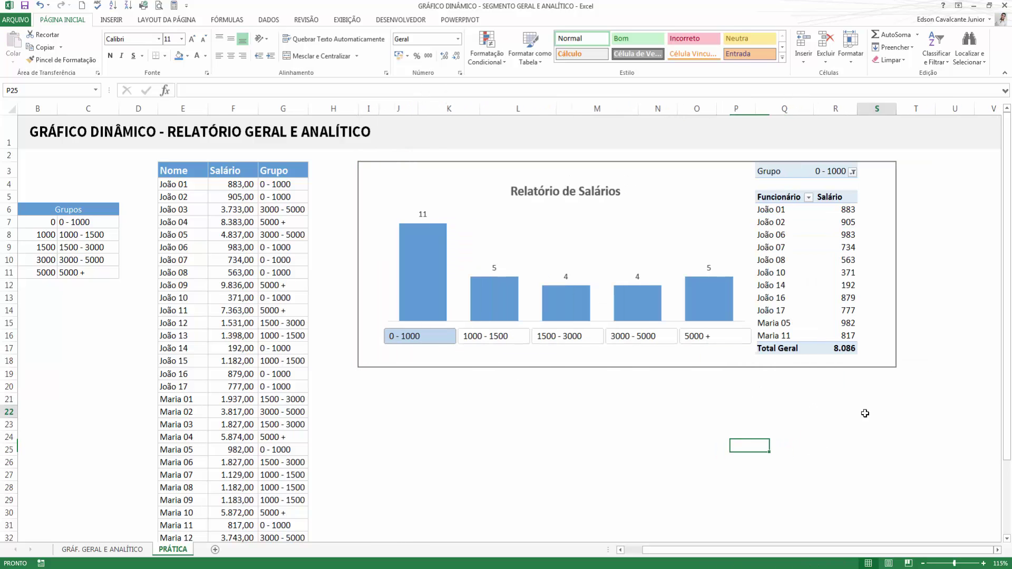
# Test the slicer with the 5000 +, 3000 - 5000, 1500 - 3000 and 1000 - 1500 groups in turn
pyautogui.click(707, 336)
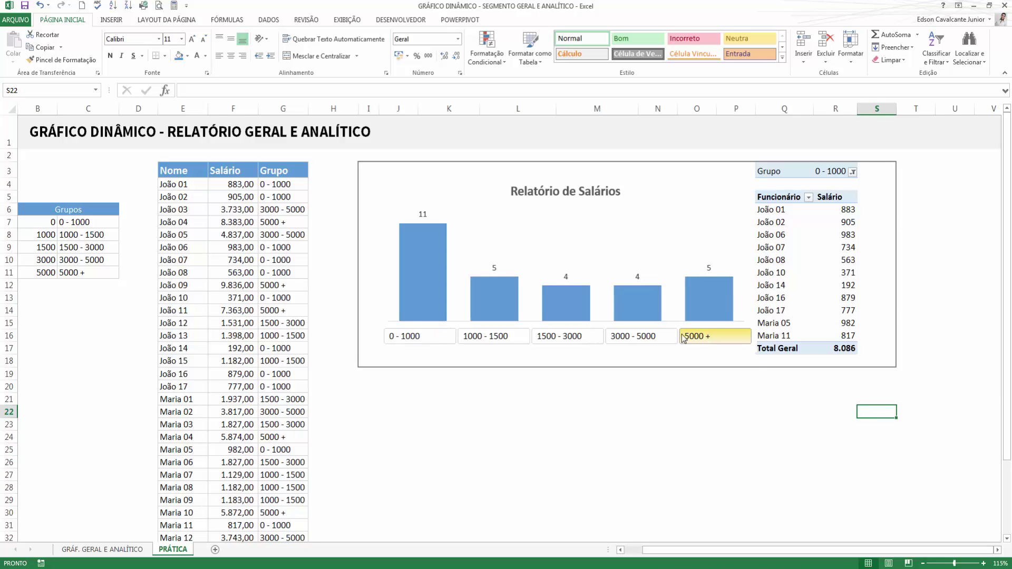
pyautogui.click(657, 337)
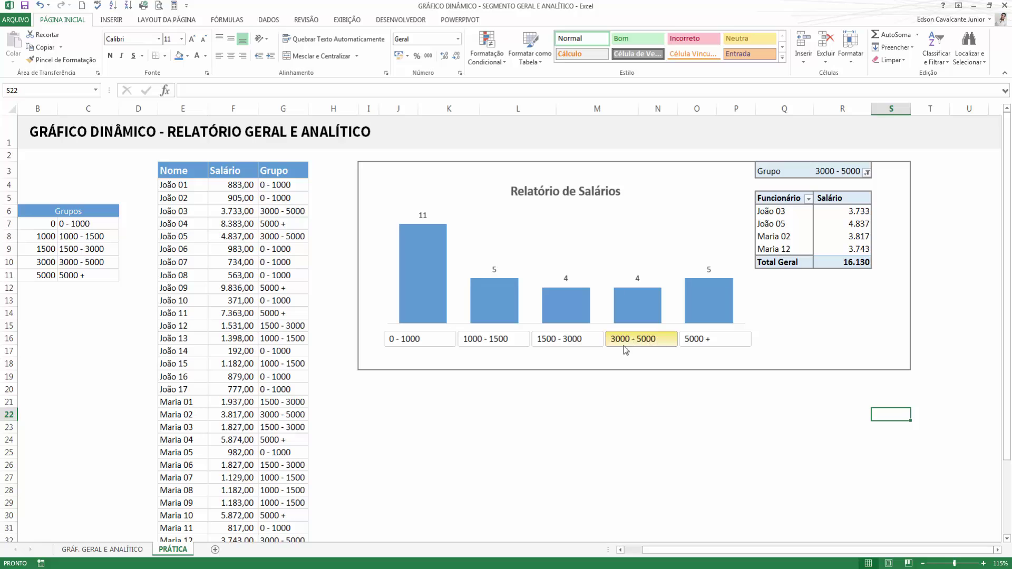
pyautogui.click(586, 339)
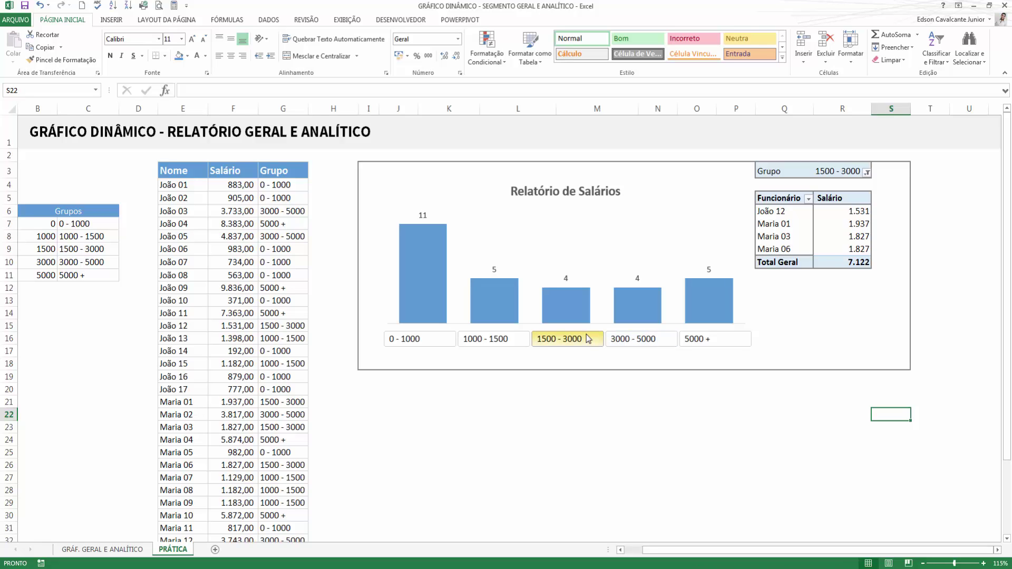
pyautogui.click(491, 342)
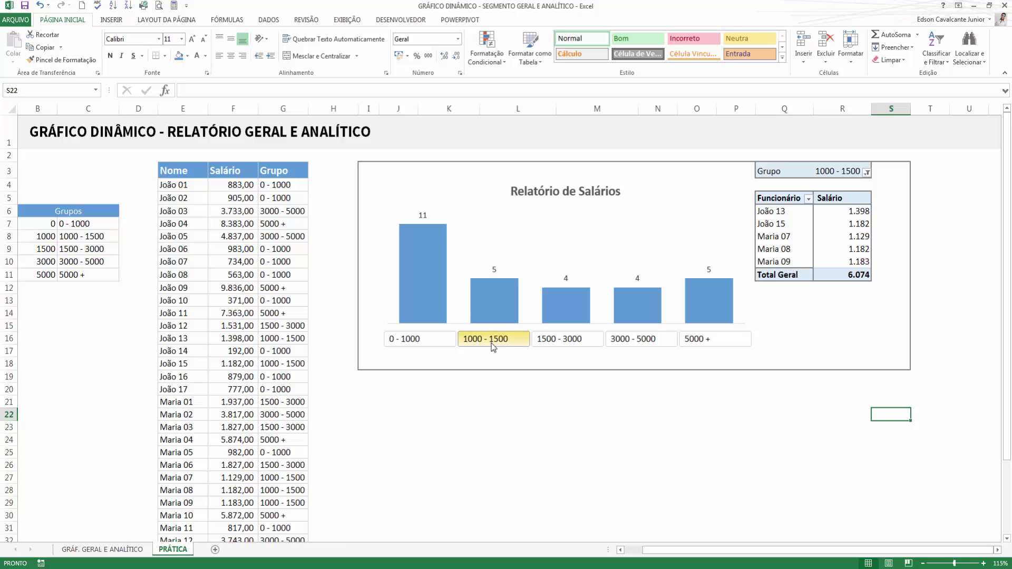